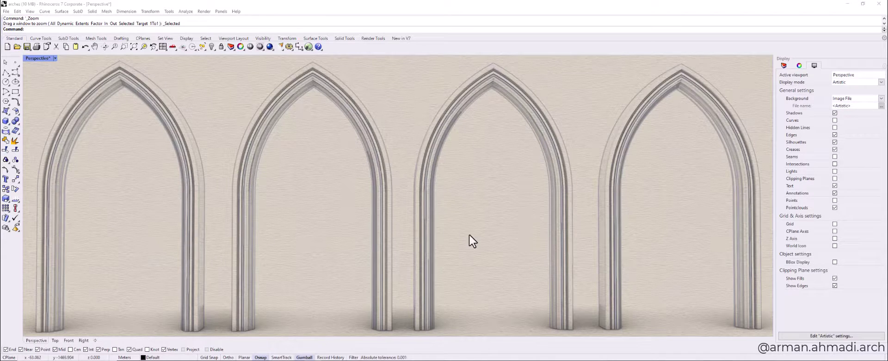
Examine the two rows of finished pointed arch frames in perspective, both as a whole and close up
scroll(469, 234, down, 5)
shift+right_drag(468, 234, 422, 270)
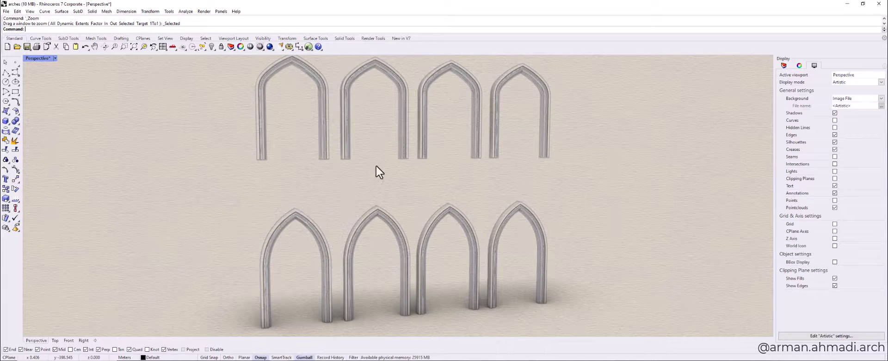
scroll(373, 146, up, 5)
scroll(468, 168, down, 6)
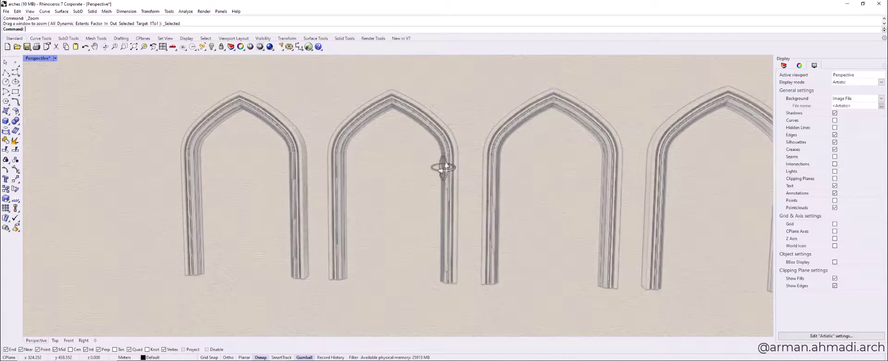
shift+right_drag(535, 242, 514, 189)
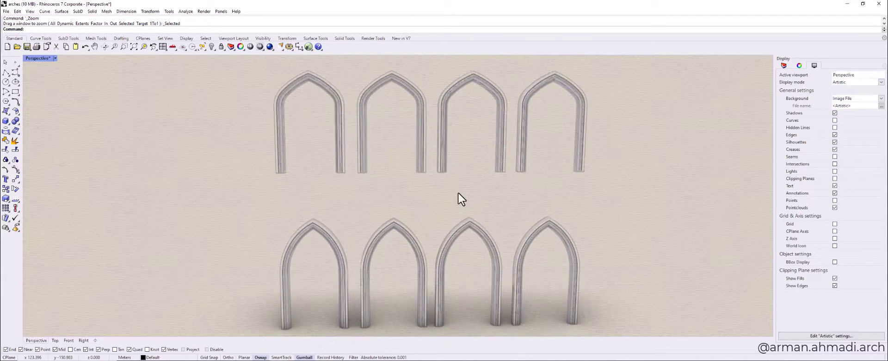
right_drag(460, 198, 458, 217)
scroll(478, 264, up, 3)
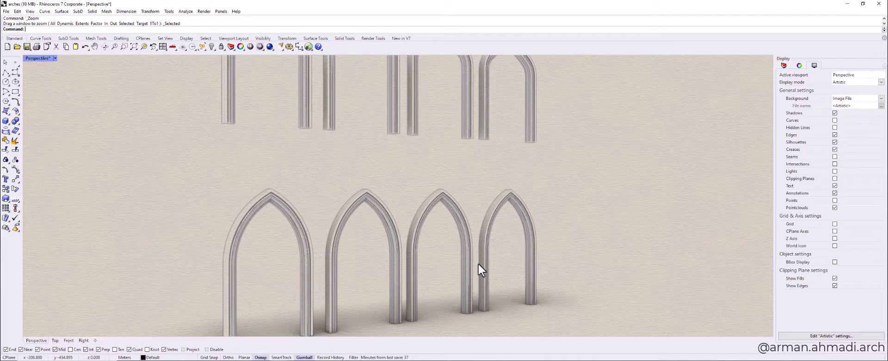
scroll(346, 229, down, 5)
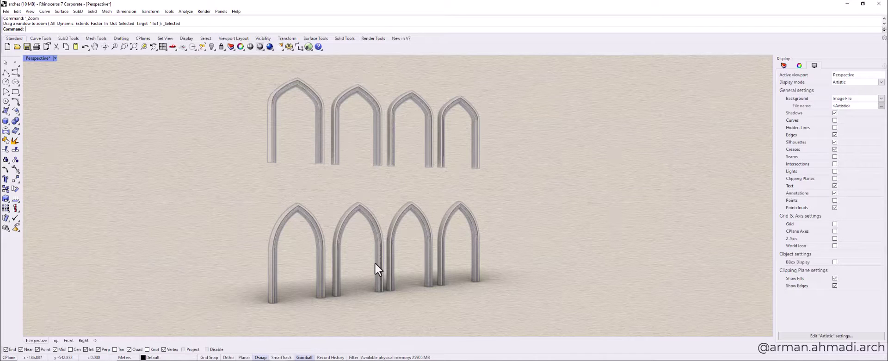
mouse_move(402, 251)
right_down()
mouse_move(402, 242)
mouse_move(412, 245)
right_up()
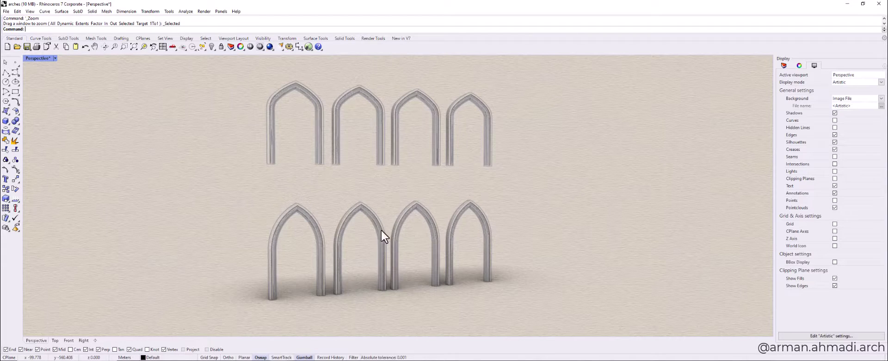
right_drag(371, 241, 350, 243)
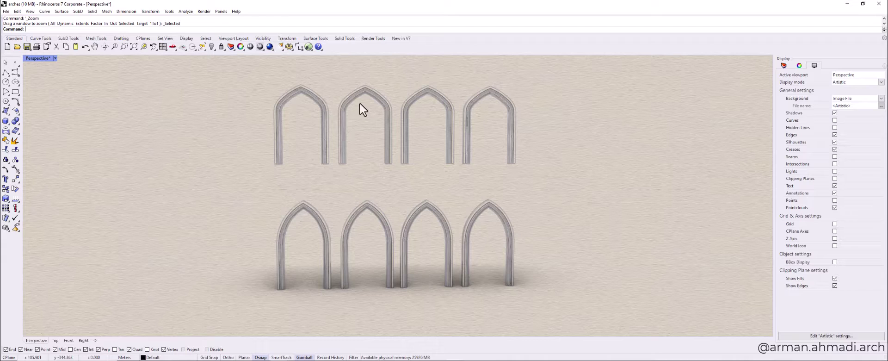
scroll(385, 262, up, 3)
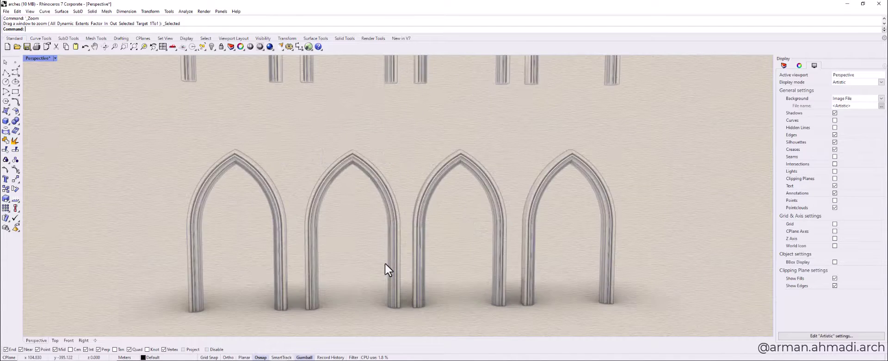
scroll(385, 262, down, 1)
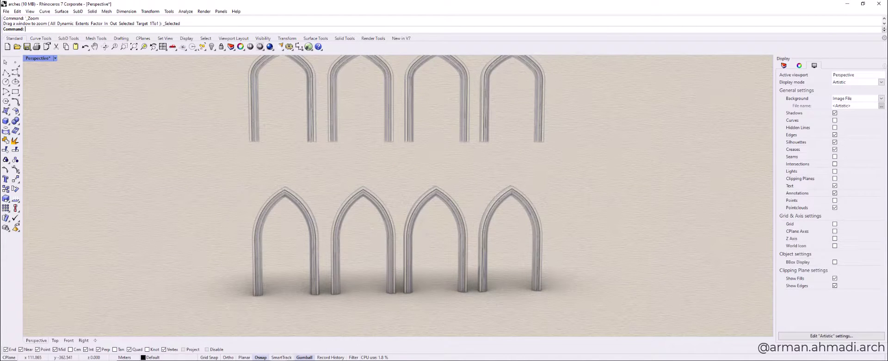
click(316, 340)
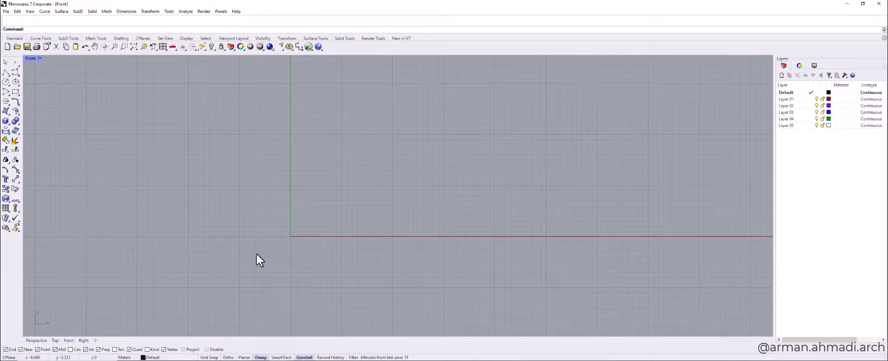
Draw a vertical polyline about 23 m tall in the Front view, ending on the X axis just right of the origin
right_drag(256, 253, 293, 271)
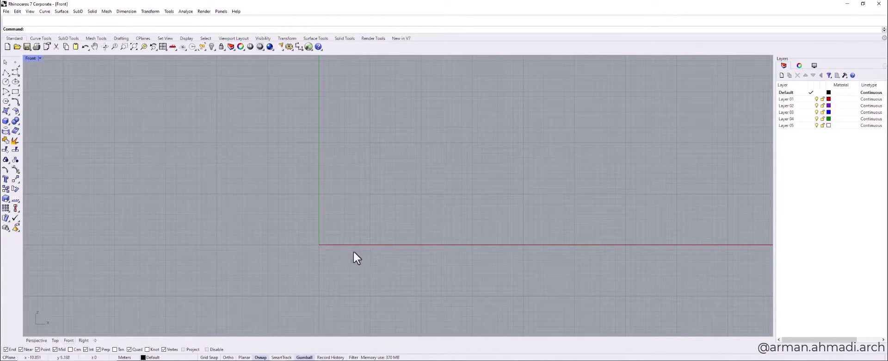
right_drag(361, 251, 362, 253)
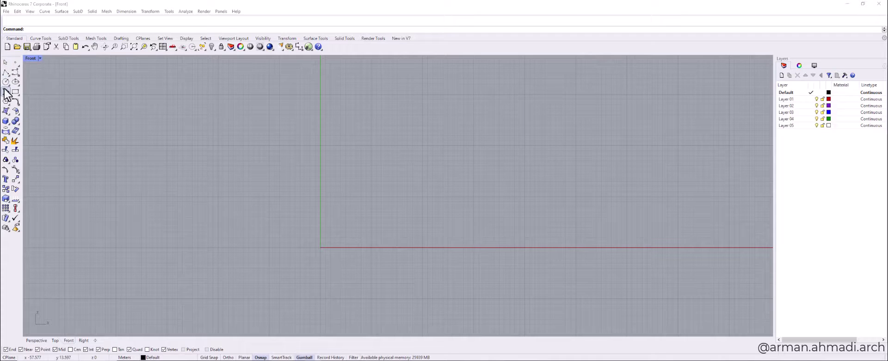
click(5, 73)
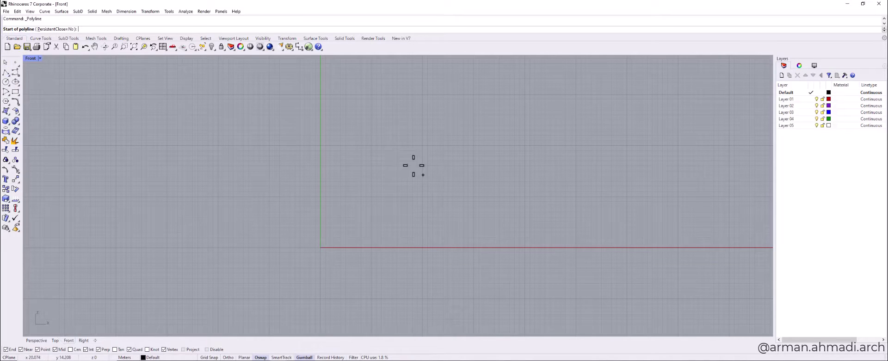
click(372, 129)
key(F8)
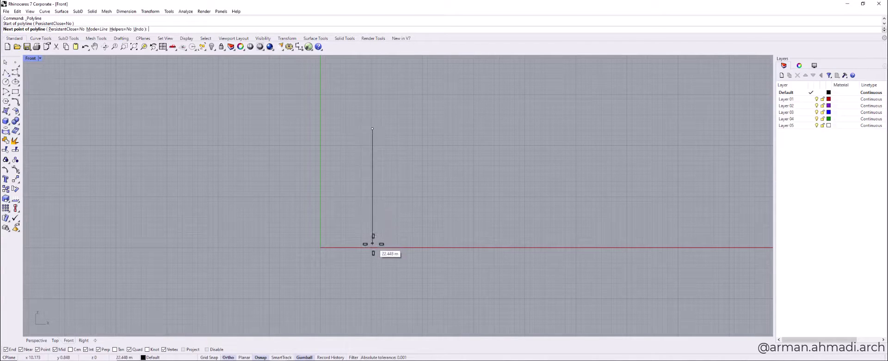
shift+click(372, 248)
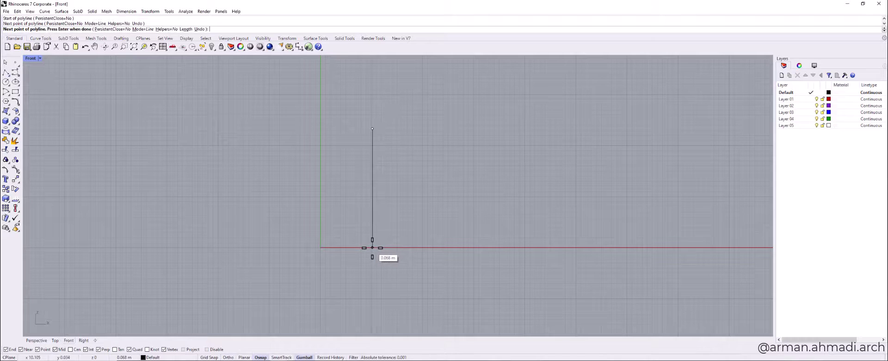
right_click(411, 208)
Copy the vertical line horizontally about 17 m to the right to form the arch's second side
right_drag(440, 187, 367, 190)
click(299, 169)
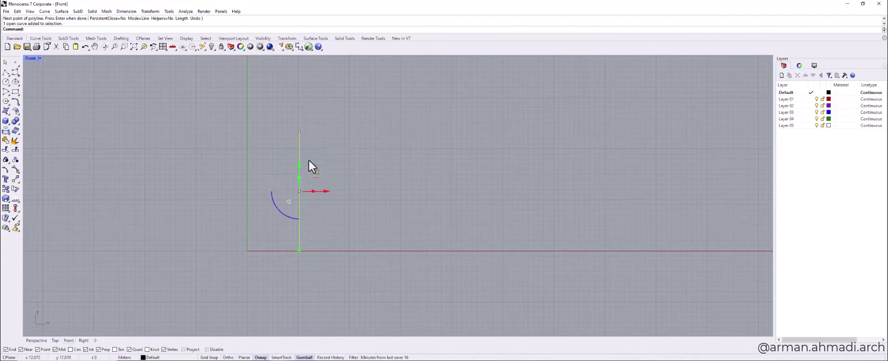
drag(321, 191, 409, 191)
click(428, 227)
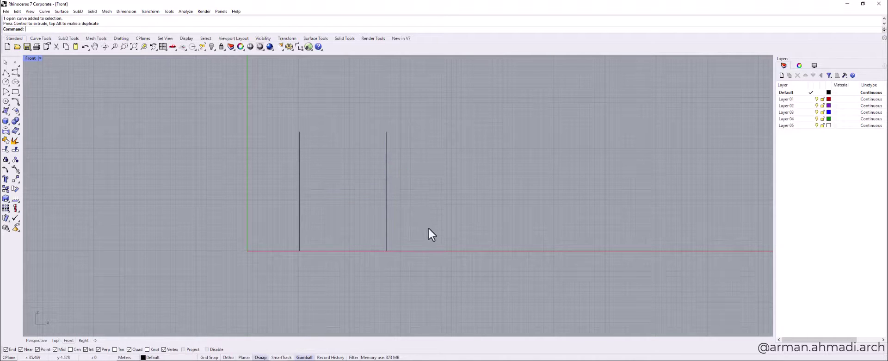
Draw a horizontal line joining the top ends of the two vertical lines
right_drag(425, 199, 438, 235)
text(line)
key(Return)
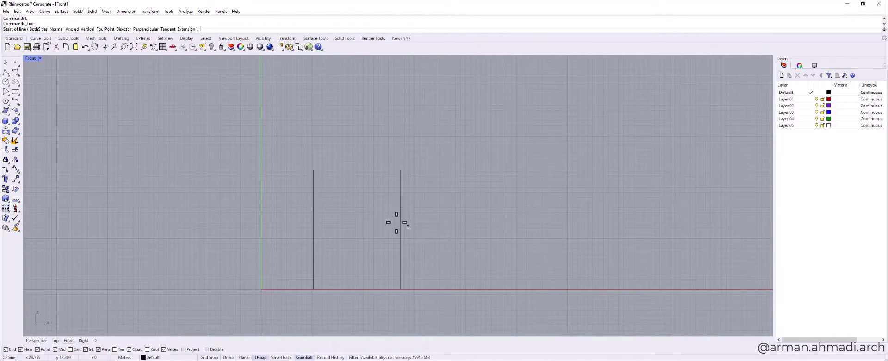
click(313, 170)
click(405, 170)
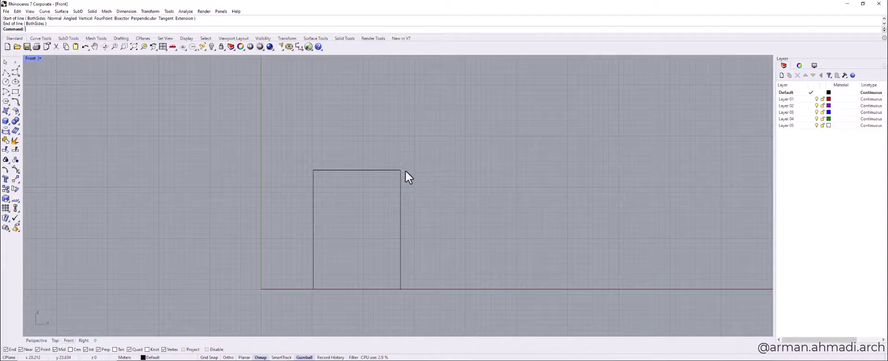
Divide the horizontal top line into 10 segments with points marked along it, including its ends
key(Left)
key(Up)
click(376, 181)
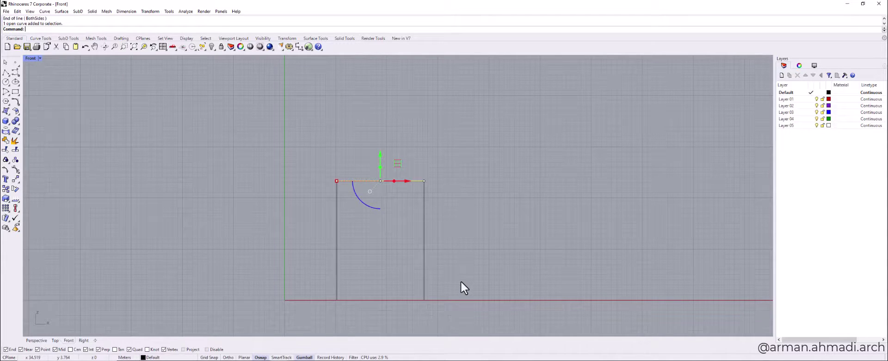
text(DIVi)
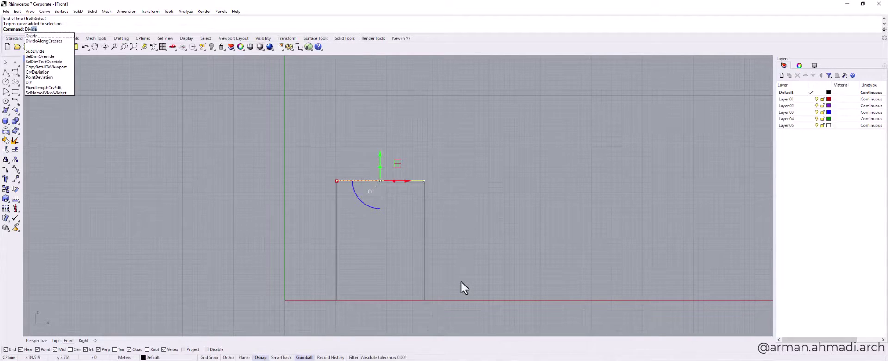
key(Return)
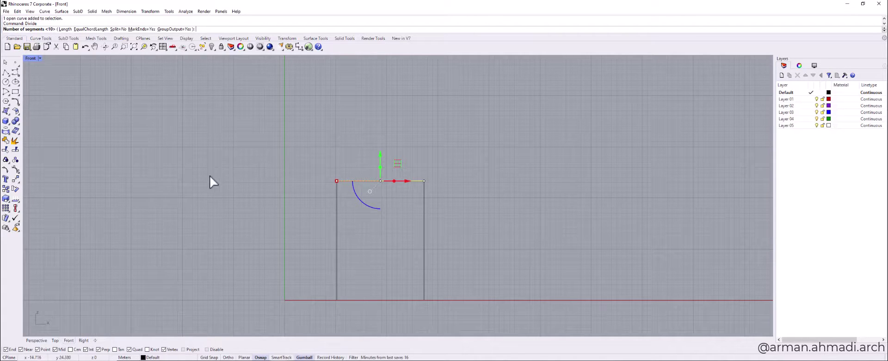
key(Return)
right_drag(375, 218, 372, 215)
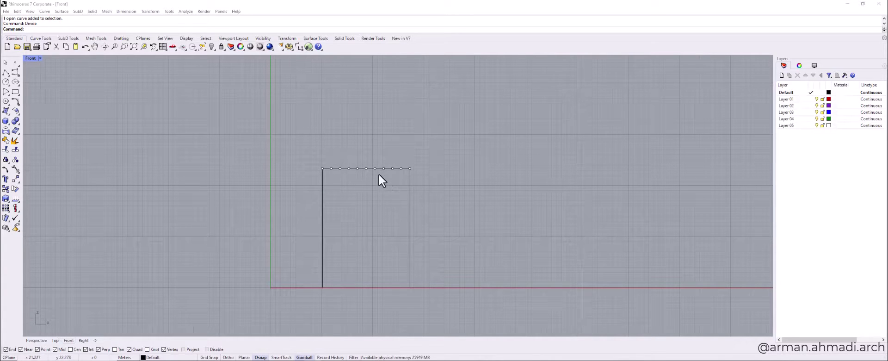
Draw a vertical centre line from the top line's middle division point down to slightly below the X axis
right_drag(371, 192, 373, 190)
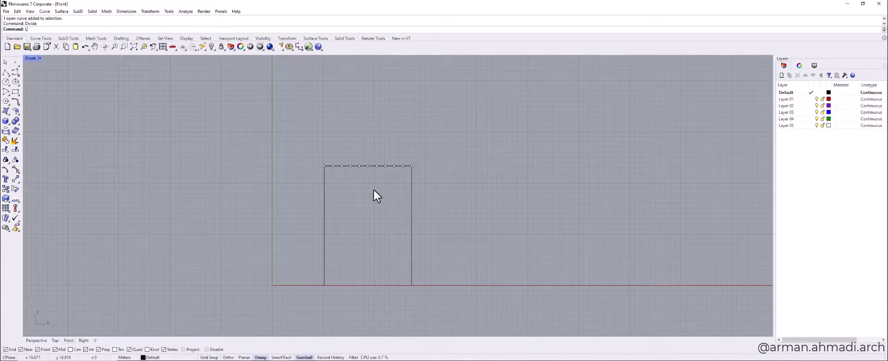
key(Return)
click(368, 165)
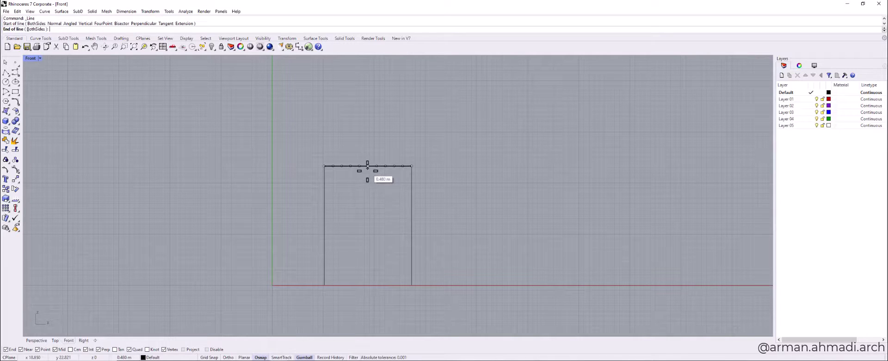
key(F8)
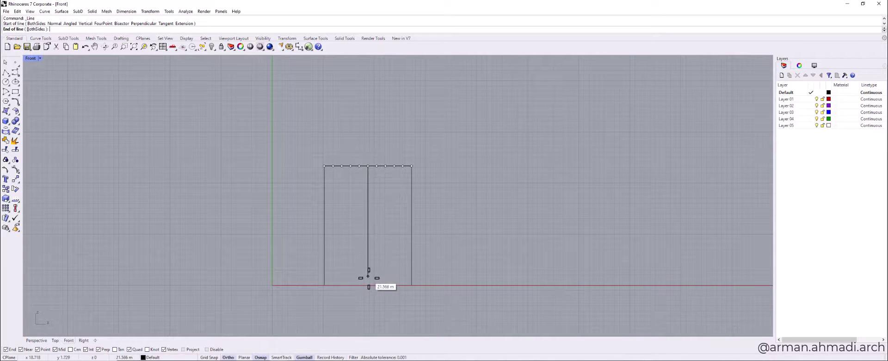
click(368, 298)
scroll(368, 245, down, 2)
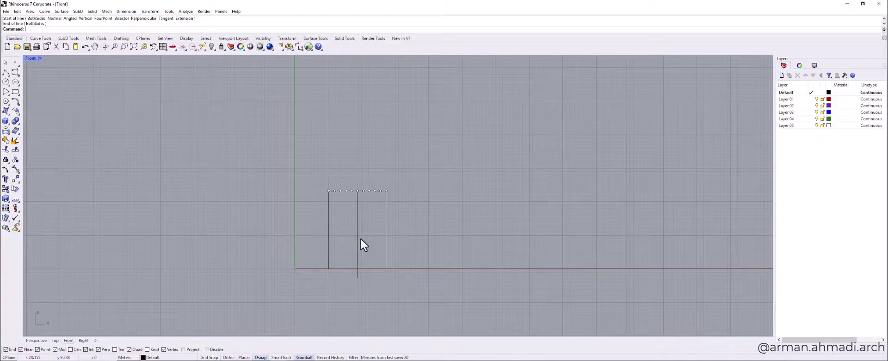
scroll(360, 229, up, 3)
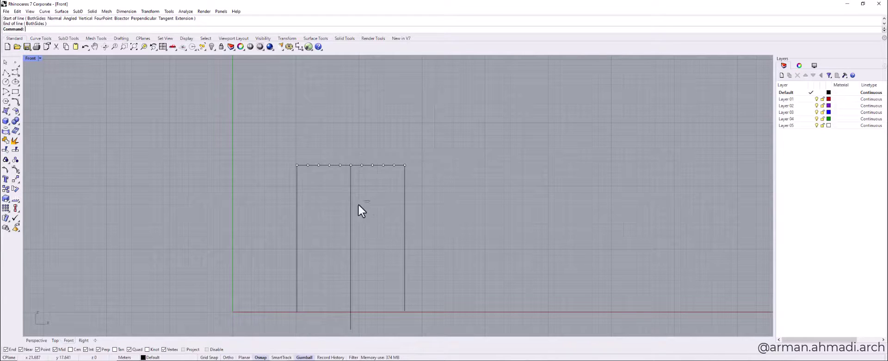
click(352, 214)
click(379, 190)
Draw a circle centred on the top line's midpoint with its radius reaching the second division point to the right, about 3.42 m
right_drag(379, 190, 370, 205)
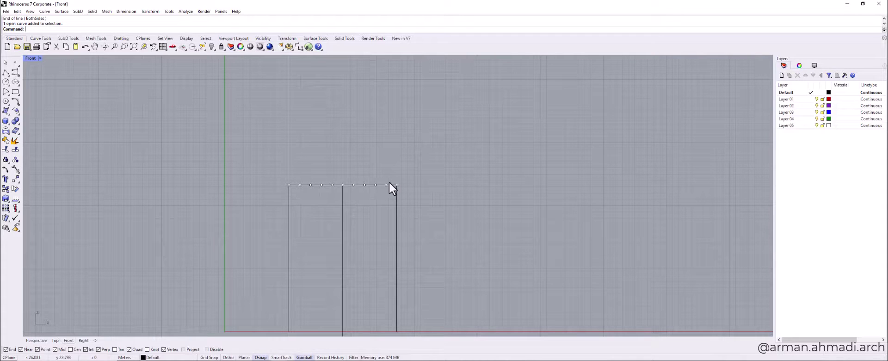
mouse_move(357, 208)
right_down()
mouse_move(366, 204)
mouse_move(353, 199)
right_up()
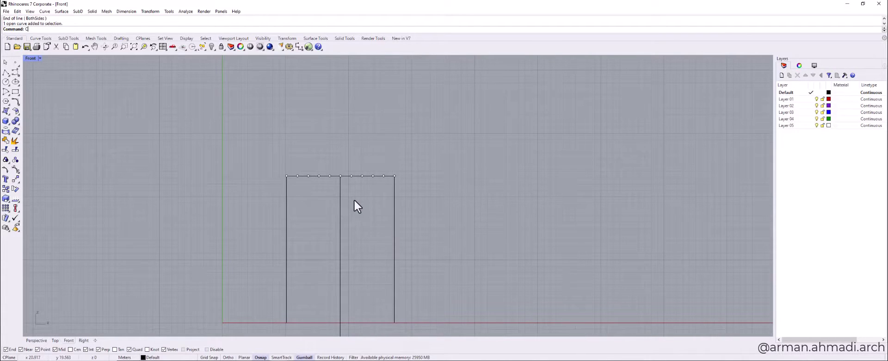
key(Return)
click(341, 176)
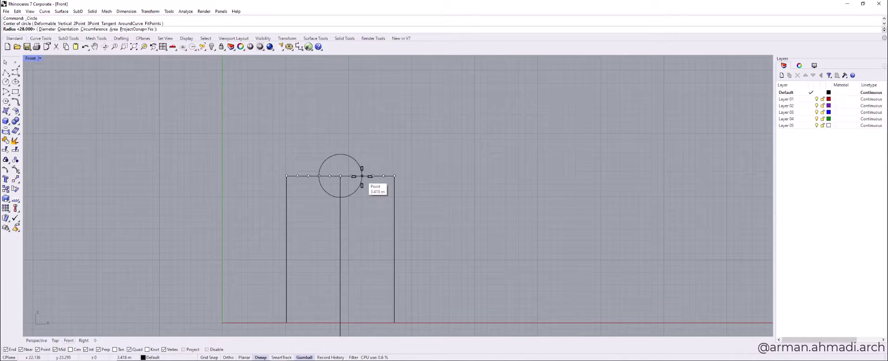
click(363, 182)
mouse_move(359, 198)
right_down()
mouse_move(352, 190)
mouse_move(360, 199)
right_up()
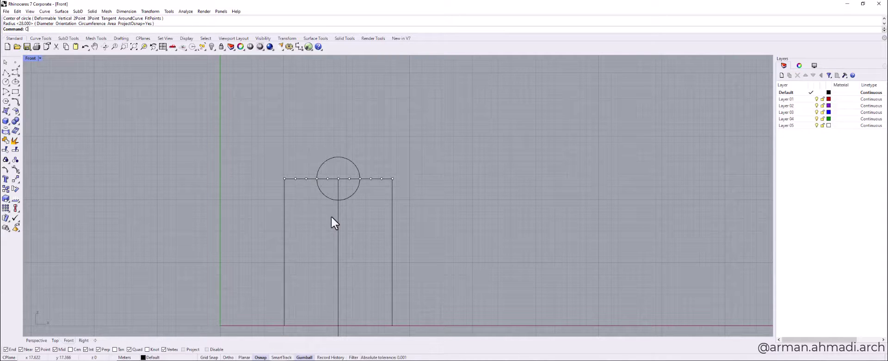
Draw a circle centred where the small circle meets the top line on the left, passing through the left vertical line's upper end
key(Return)
click(317, 178)
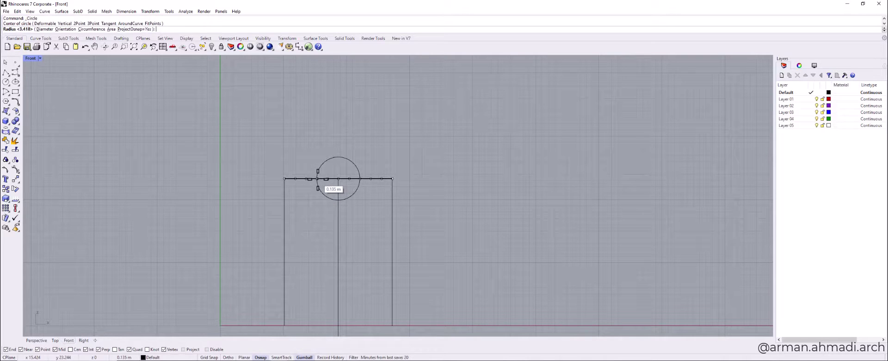
click(348, 178)
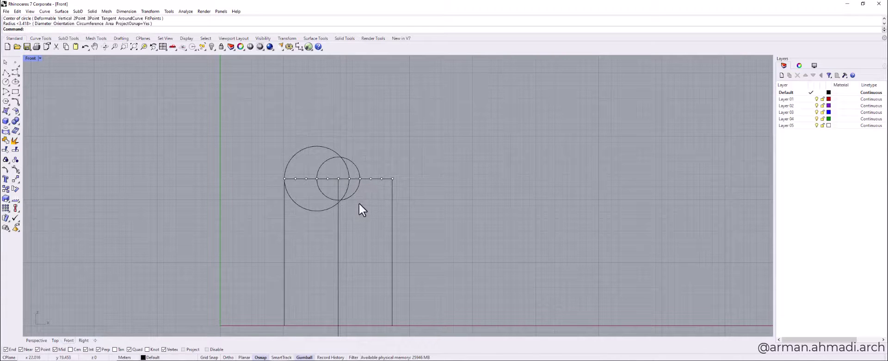
Draw a circle centred where the small circle meets the top line on the right, reaching the right vertical line's upper end, radius about 5.13 m
text(C)
key(Return)
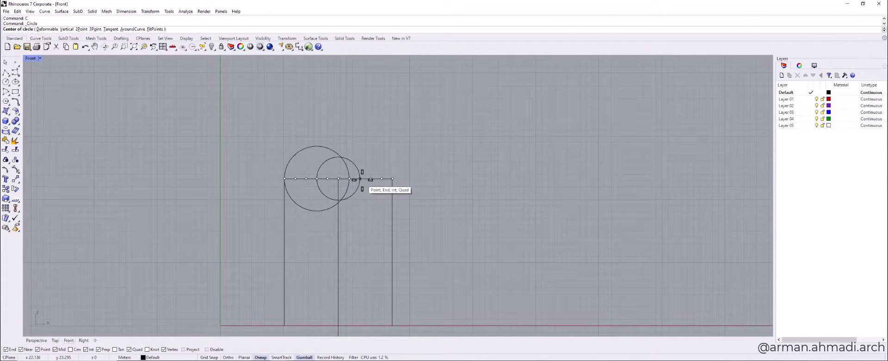
click(359, 178)
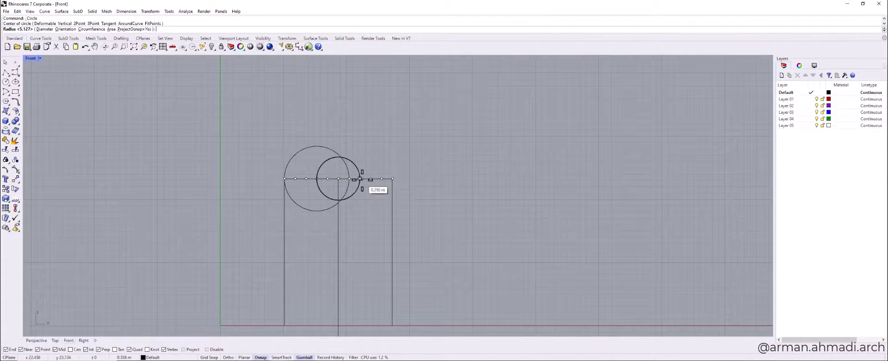
click(328, 178)
right_drag(351, 227, 355, 216)
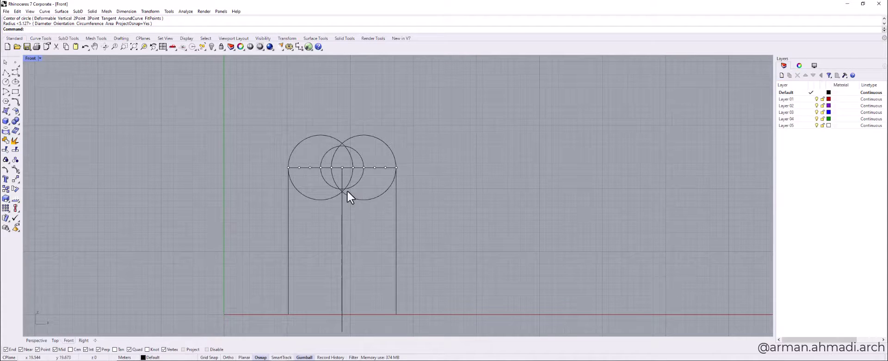
right_drag(348, 197, 384, 193)
scroll(384, 176, down, 2)
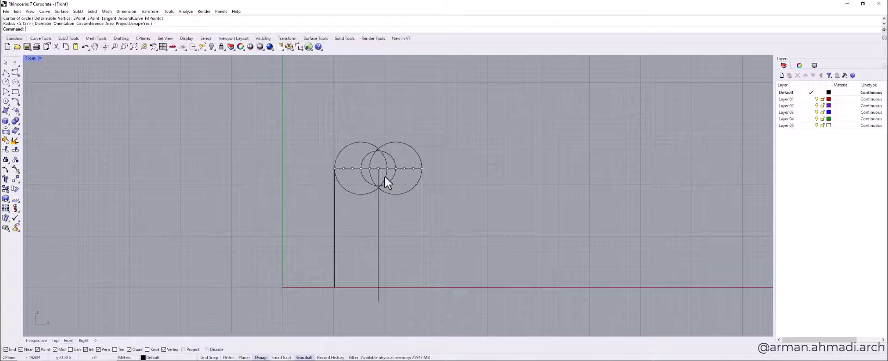
scroll(385, 175, up, 3)
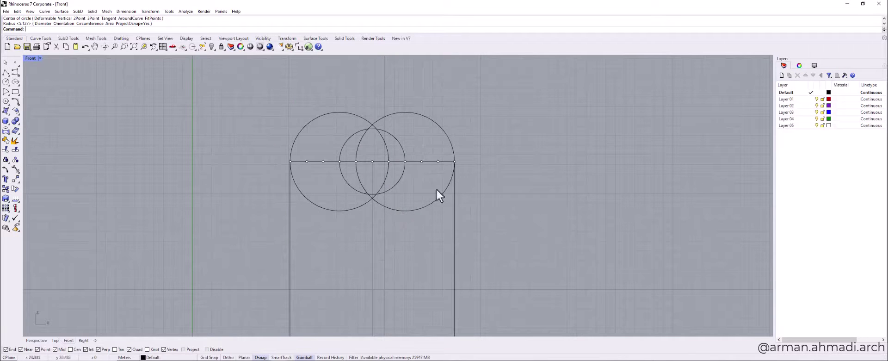
Move the two larger overlapping circles to Layer 01
drag(400, 232, 396, 200)
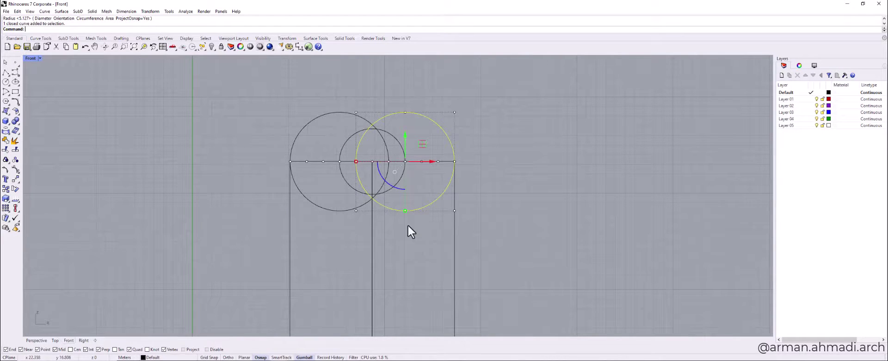
shift+click(336, 211)
right_click(789, 99)
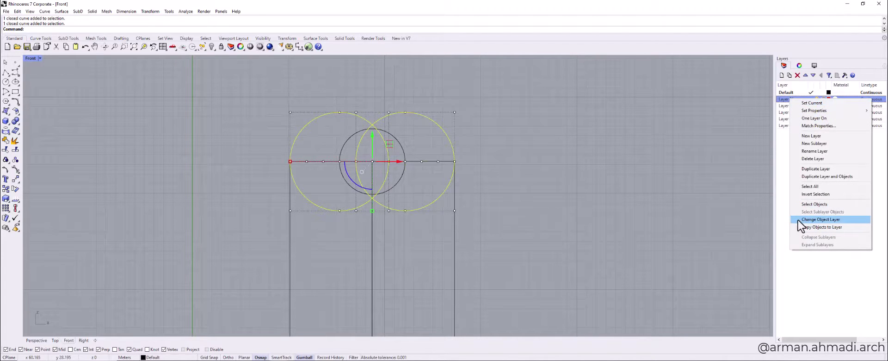
click(813, 219)
key(Escape)
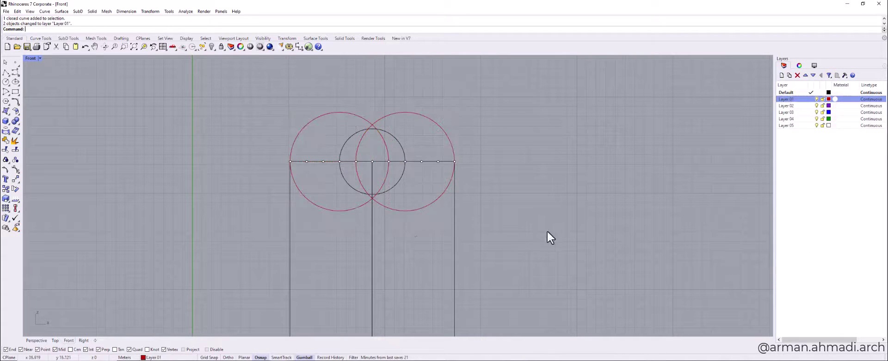
Move the small central circle to Layer 02
click(390, 187)
right_click(797, 106)
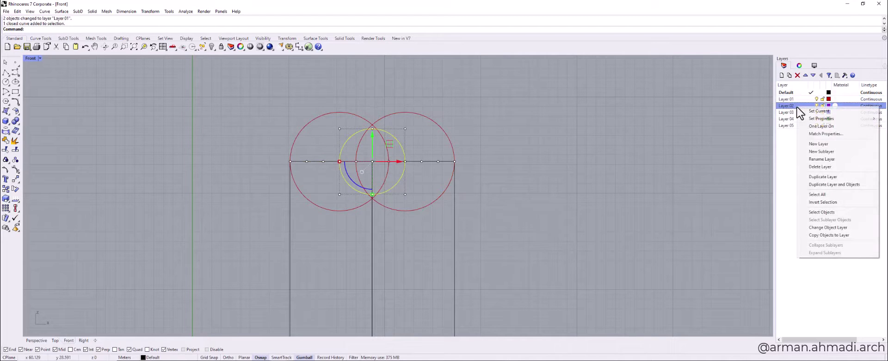
click(806, 226)
right_drag(445, 205, 443, 166)
scroll(388, 199, down, 6)
scroll(387, 198, up, 4)
right_drag(386, 175, 388, 195)
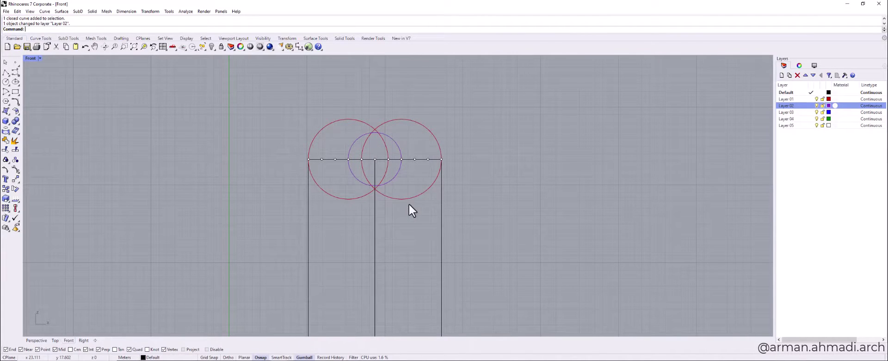
Draw two diagonal lines from the small circle's lowest point to its right and left intersections with the top line
text(l)
key(Return)
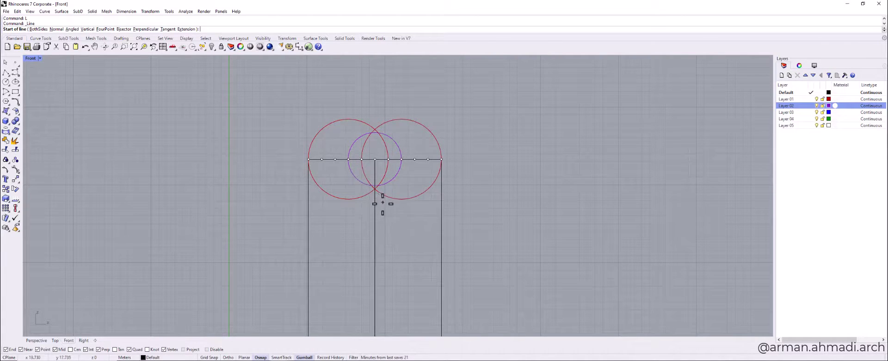
click(375, 185)
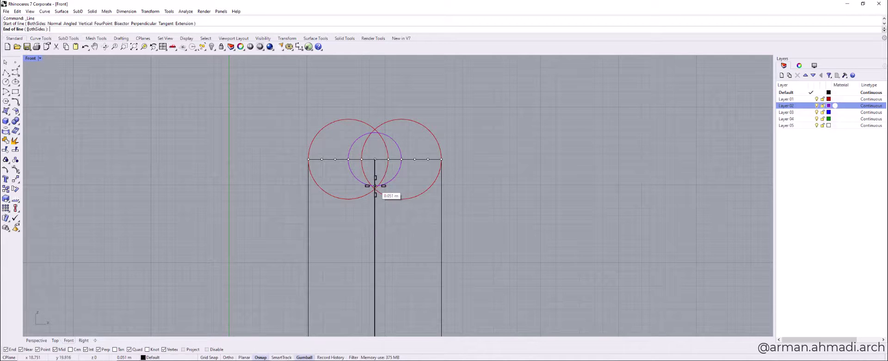
click(401, 159)
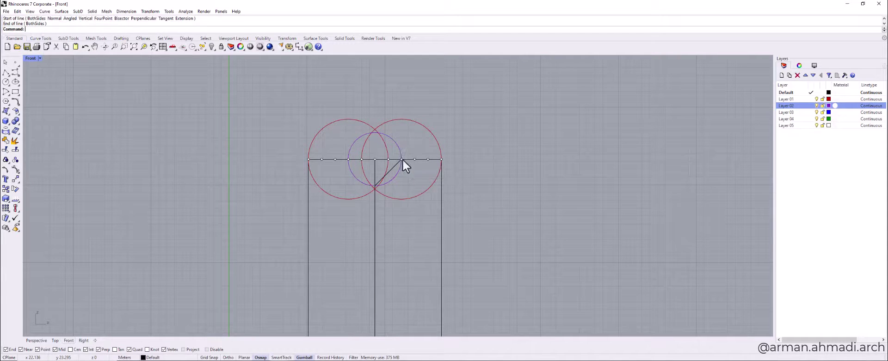
key(Return)
click(375, 185)
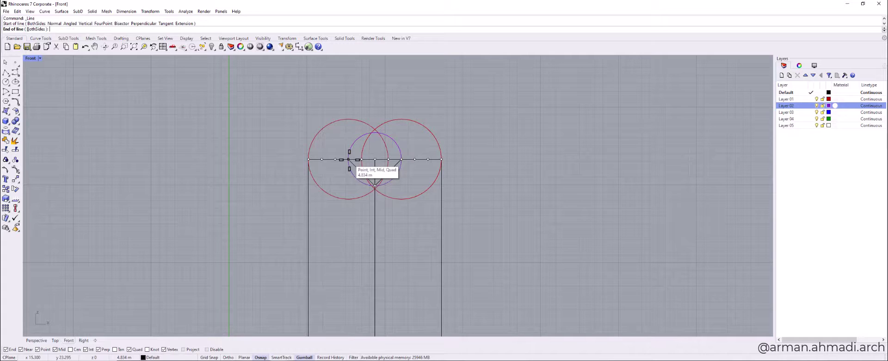
click(349, 159)
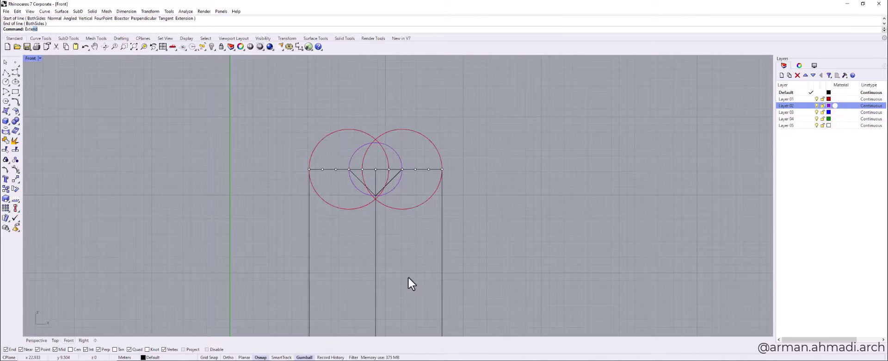
Extend the left diagonal at both ends, up to the left Layer 01 circle and down to the right vertical line
key(Return)
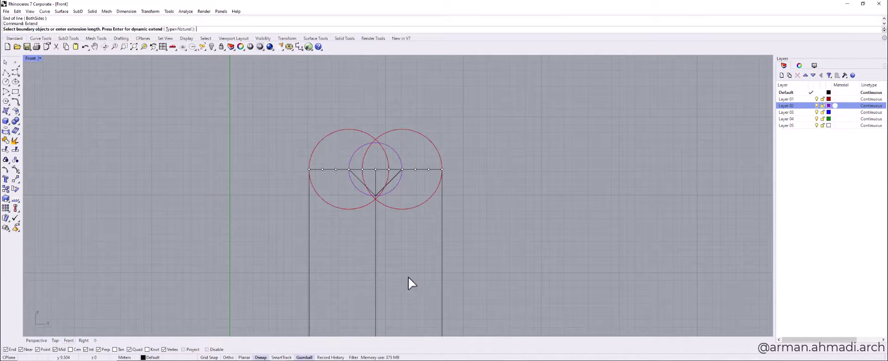
click(320, 140)
click(442, 257)
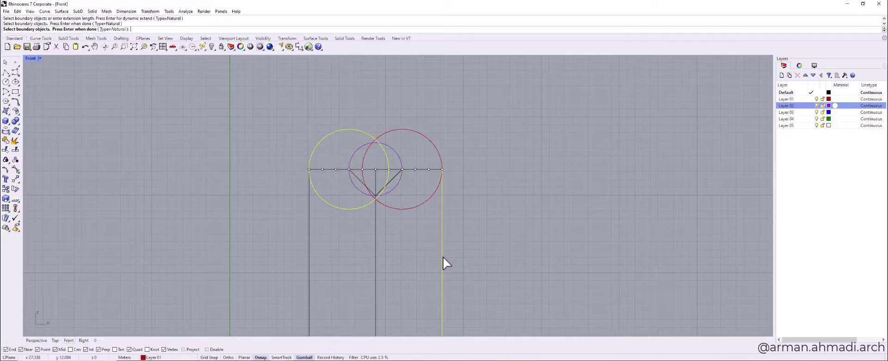
key(Return)
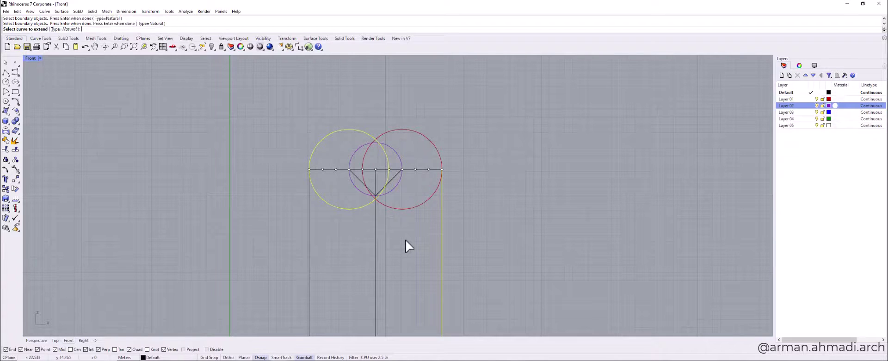
click(351, 171)
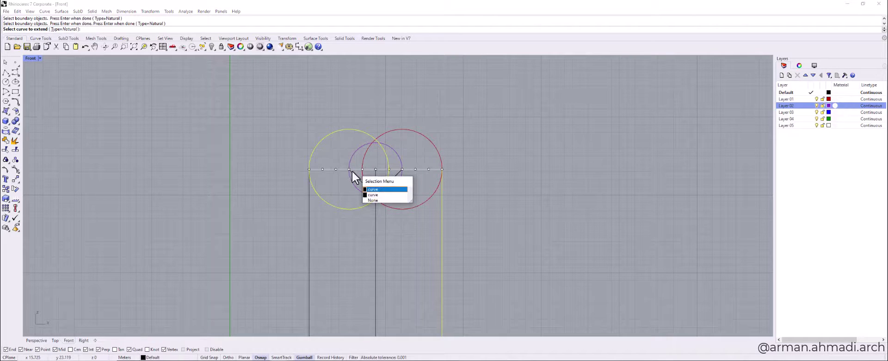
click(379, 194)
scroll(376, 201, up, 5)
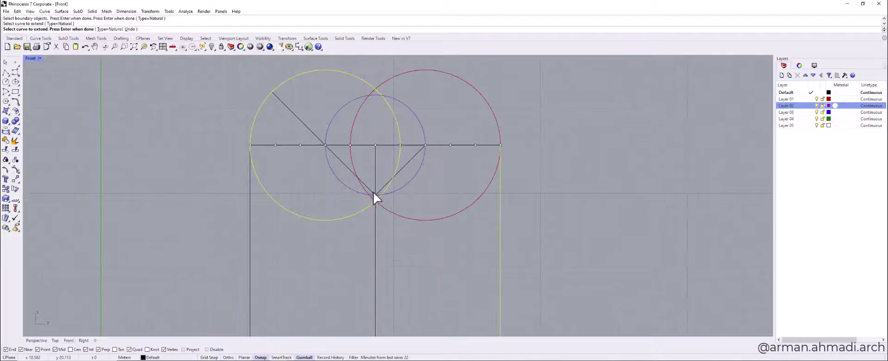
click(373, 193)
scroll(410, 218, down, 5)
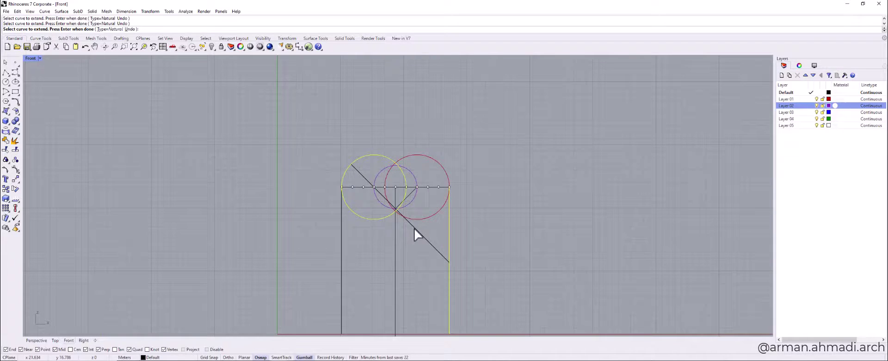
scroll(414, 196, up, 3)
key(Return)
Extend the right diagonal at both ends, up to the right Layer 01 circle and down to the left vertical line
click(410, 191)
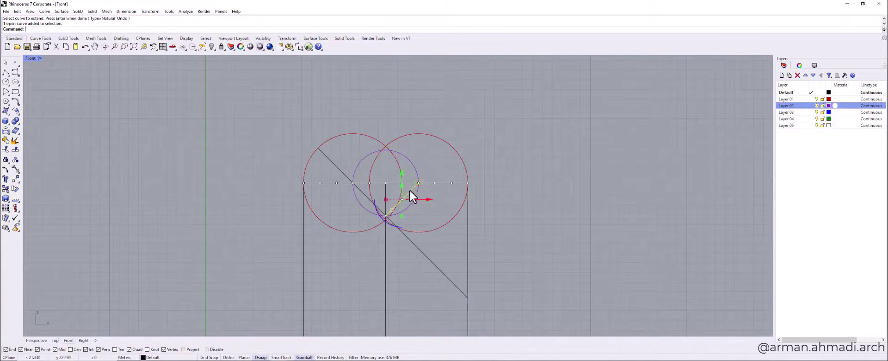
key(Return)
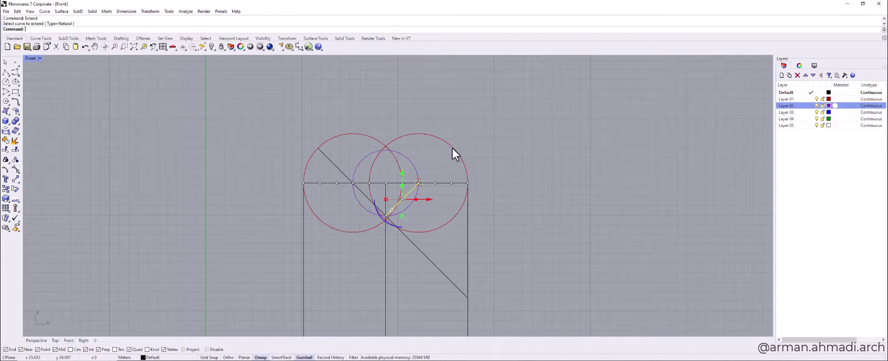
key(Return)
click(456, 148)
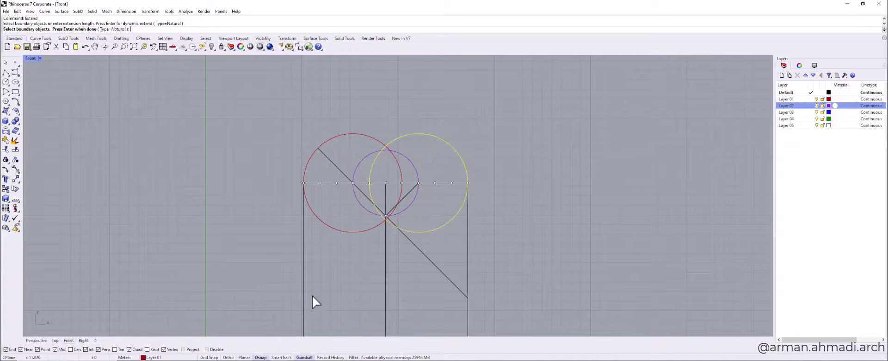
click(303, 294)
key(Return)
click(414, 186)
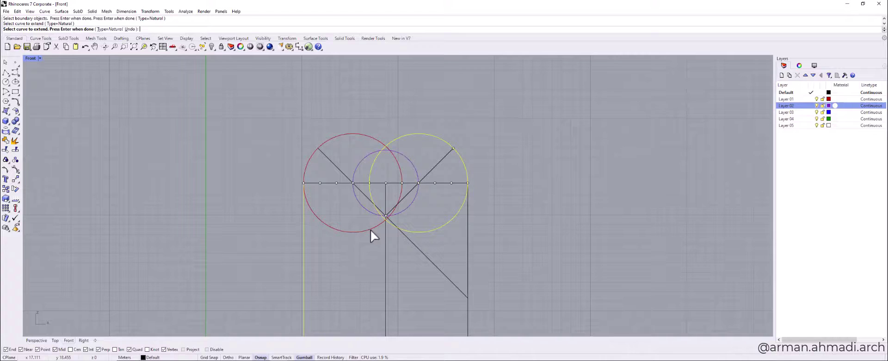
scroll(384, 217, up, 4)
click(393, 209)
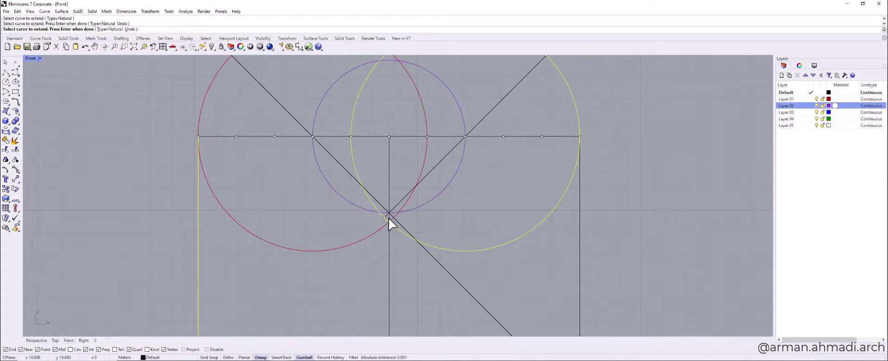
scroll(386, 215, up, 8)
click(386, 215)
scroll(387, 215, down, 8)
scroll(386, 215, down, 6)
key(Return)
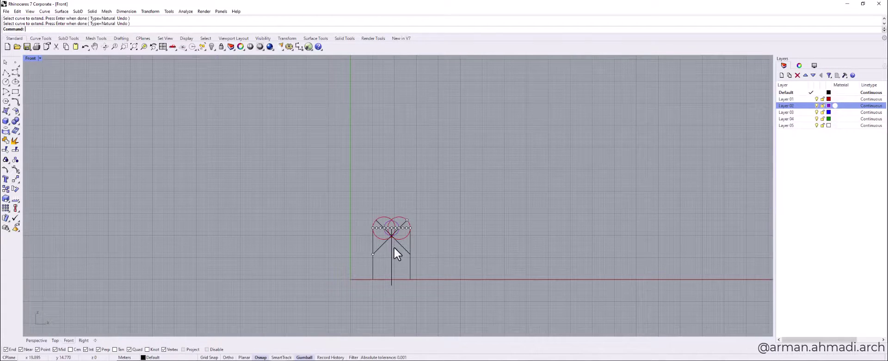
Draw a circle of about 22.05 m radius centred where the diagonal meets the right vertical line, reaching that diagonal's upper-left end
scroll(401, 266, up, 4)
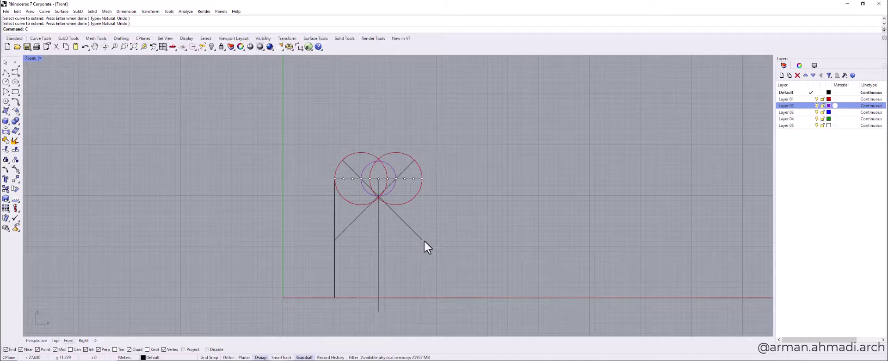
key(Return)
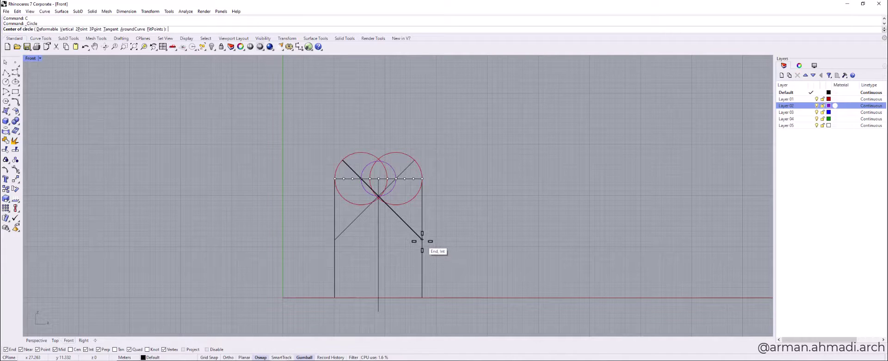
click(422, 239)
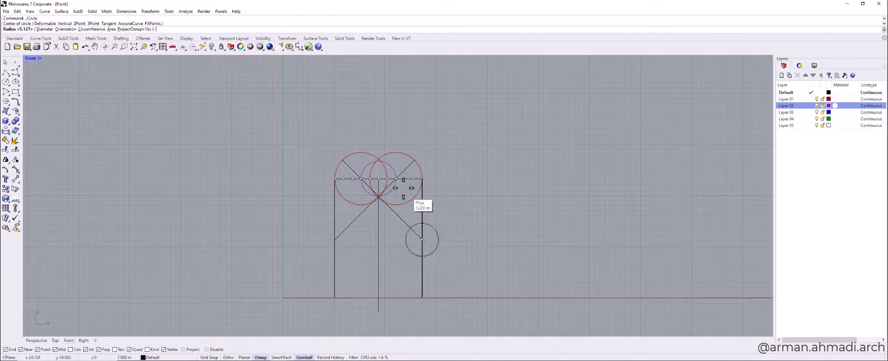
click(343, 159)
Draw a matching circle of about 22.05 m radius centred where the other diagonal meets the left vertical line, reaching that diagonal's upper-right end
key(Return)
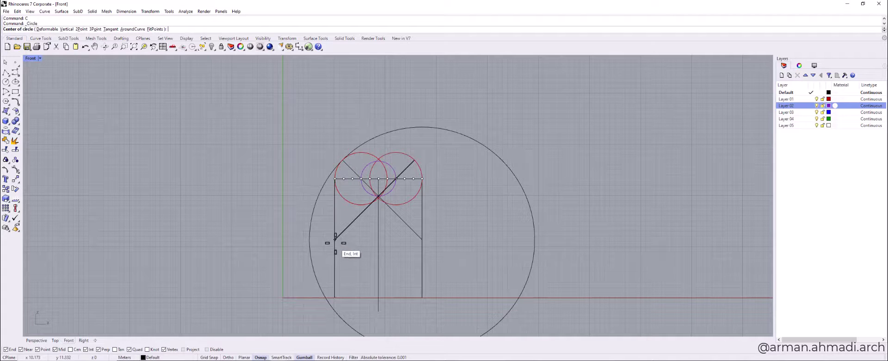
click(335, 239)
click(414, 160)
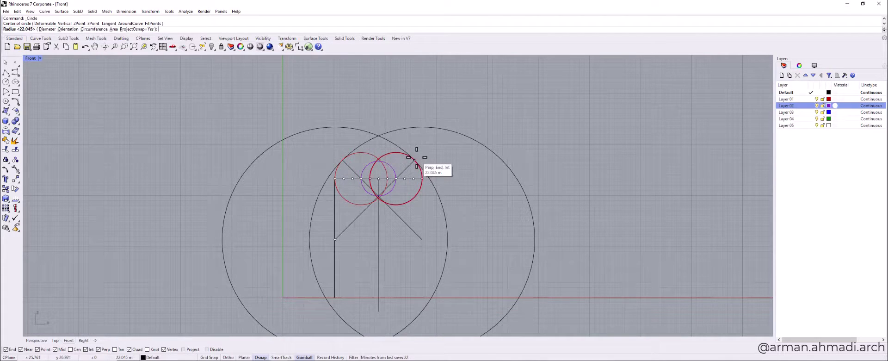
right_drag(412, 243, 407, 231)
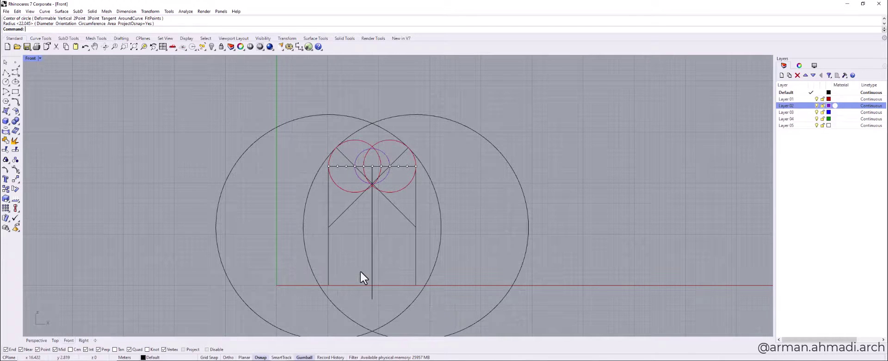
scroll(352, 272, down, 1)
scroll(377, 272, down, 2)
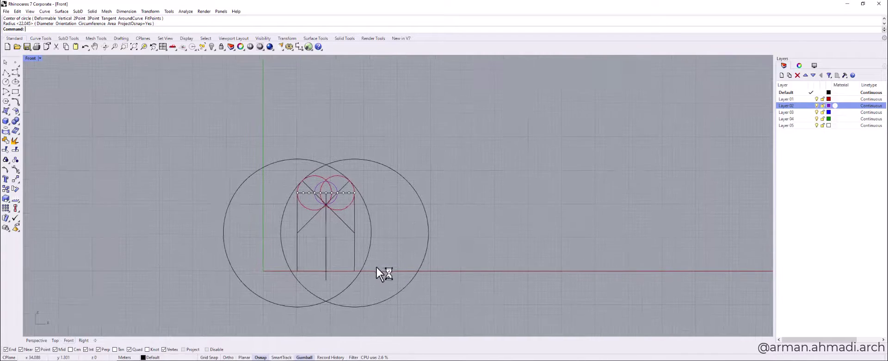
right_drag(376, 267, 377, 265)
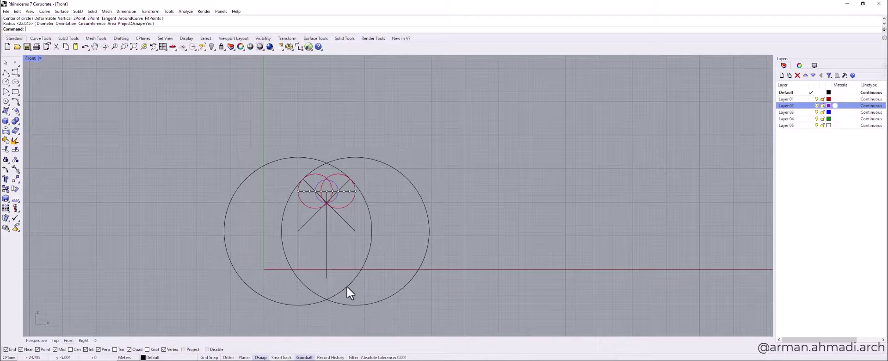
Draw a horizontal base line joining the lower ends of the two vertical sides
text(l)
key(Return)
click(298, 269)
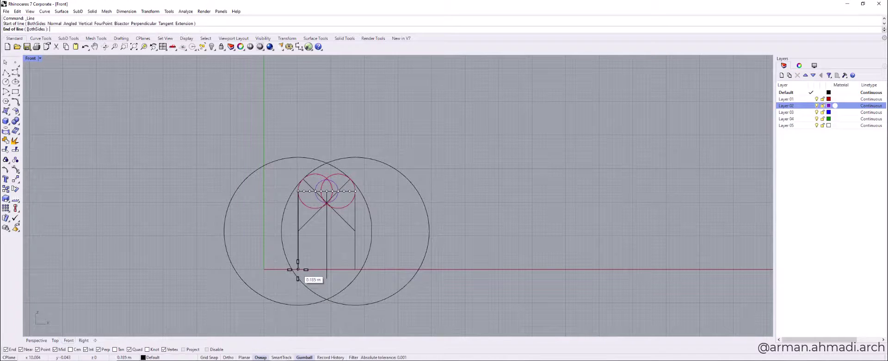
click(355, 269)
right_drag(340, 277, 383, 249)
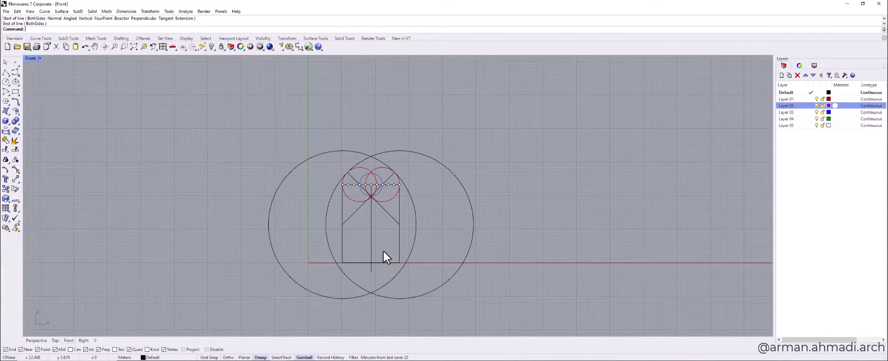
Start a Curve Boolean on all the construction curves and keep both lower regions between the base line and the diagonals
mouse_move(446, 121)
mouse_down()
mouse_move(390, 231)
mouse_move(297, 286)
mouse_up()
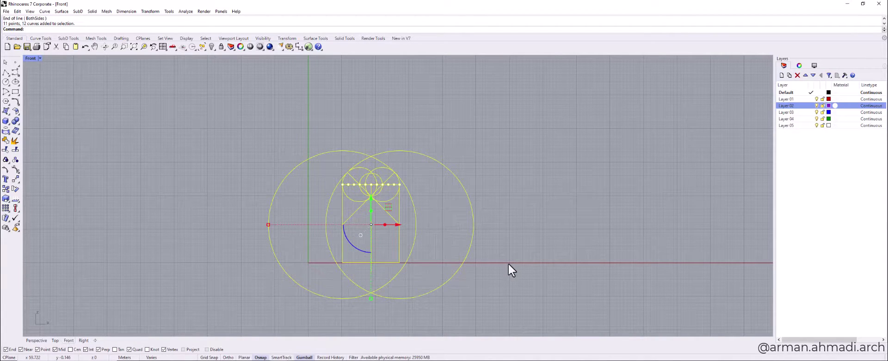
text(BO)
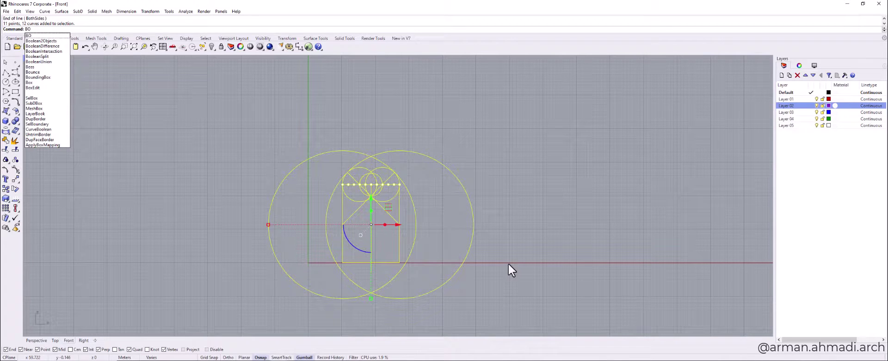
key(Return)
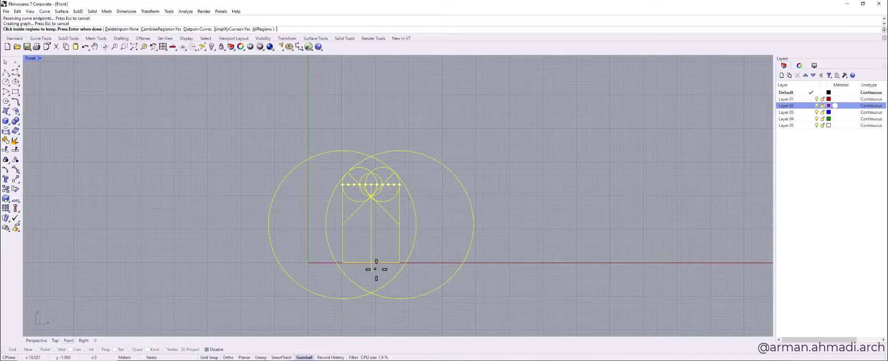
scroll(386, 262, up, 2)
click(390, 242)
click(353, 240)
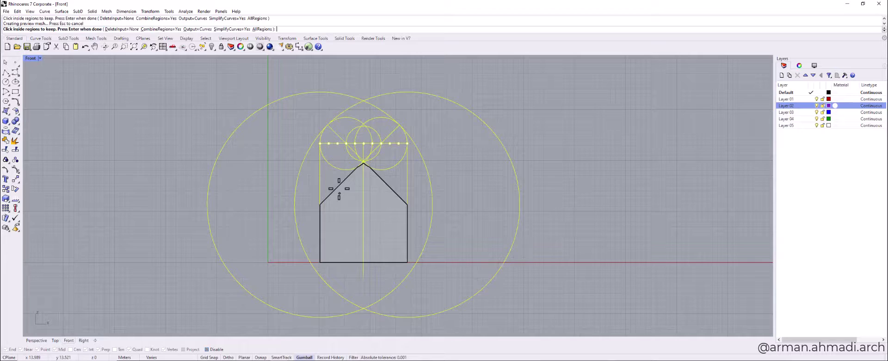
Add the outer regions between the diagonals, vertical sides and Layer 01 circles, plus the small regions beside the diagonals' crossing
scroll(341, 190, up, 4)
click(342, 179)
click(451, 193)
scroll(430, 254, up, 5)
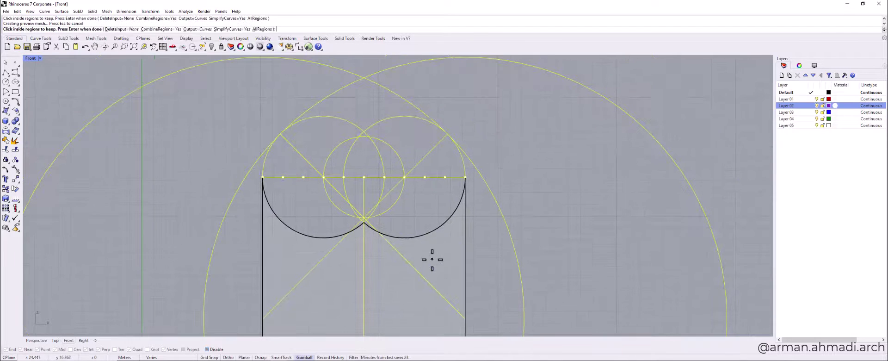
click(371, 225)
click(351, 225)
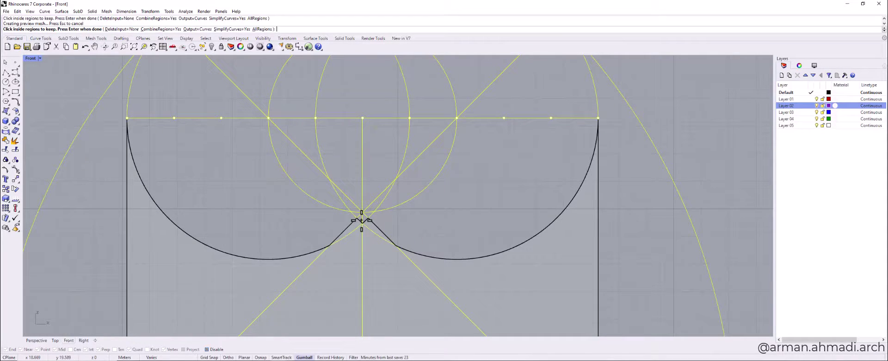
Add the remaining regions inside the Layer 01 and Layer 02 circles up to the divided span line
scroll(367, 224, down, 3)
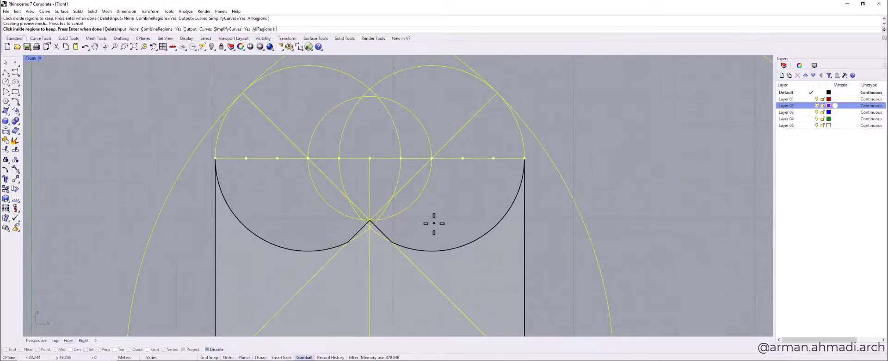
click(437, 223)
scroll(370, 221, up, 4)
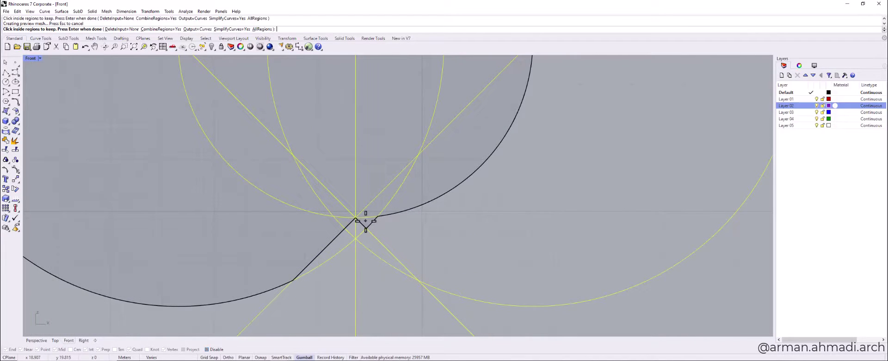
scroll(345, 223, down, 3)
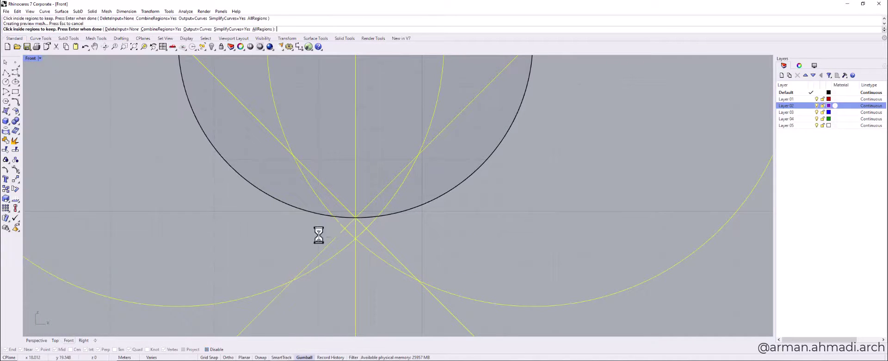
scroll(309, 215, up, 2)
click(304, 207)
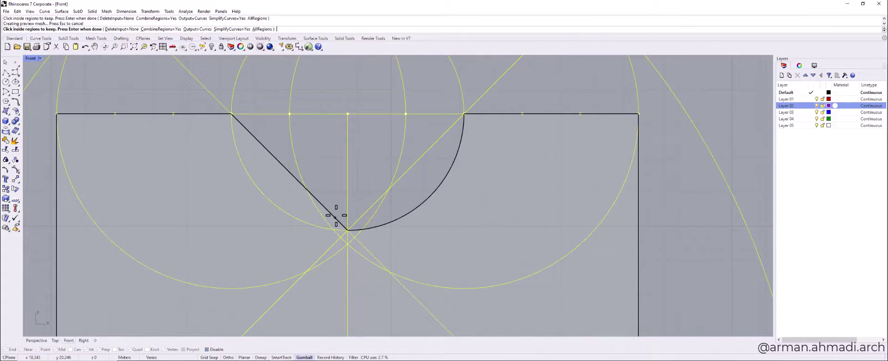
click(328, 210)
click(363, 203)
click(396, 201)
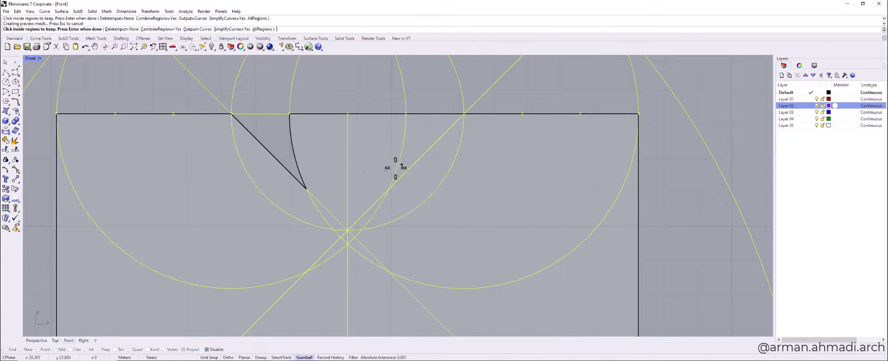
click(275, 153)
Add all regions above the span line up to the large circles' upper intersection and finish the combined arch outline
scroll(356, 184, down, 3)
click(433, 214)
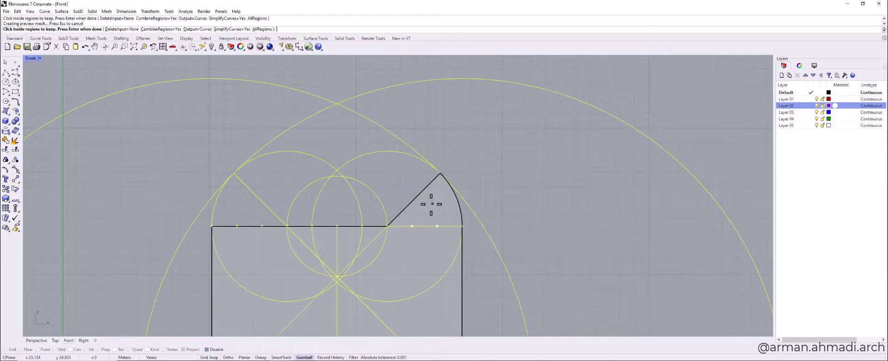
click(391, 195)
click(374, 203)
click(343, 204)
click(306, 207)
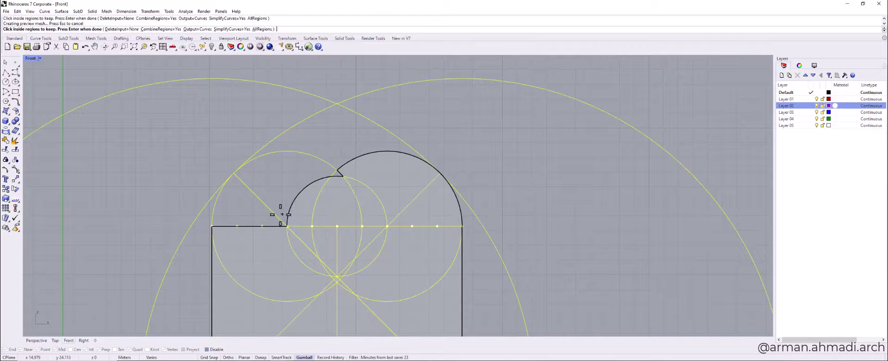
click(273, 200)
click(338, 173)
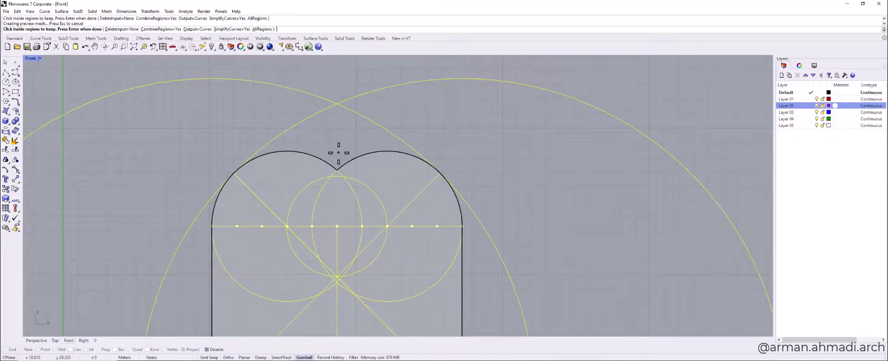
scroll(341, 153, down, 3)
key(Return)
Move the combined arch outline horizontally to the right, clear of the construction geometry
scroll(380, 240, down, 3)
right_drag(380, 240, 285, 212)
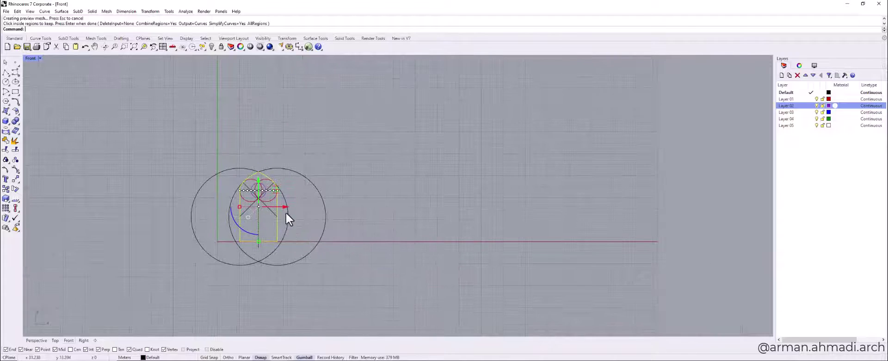
drag(284, 208, 435, 209)
click(470, 255)
Delete only the horizontal base segment of the moved arch outline, leaving it as an open curve
scroll(412, 196, up, 3)
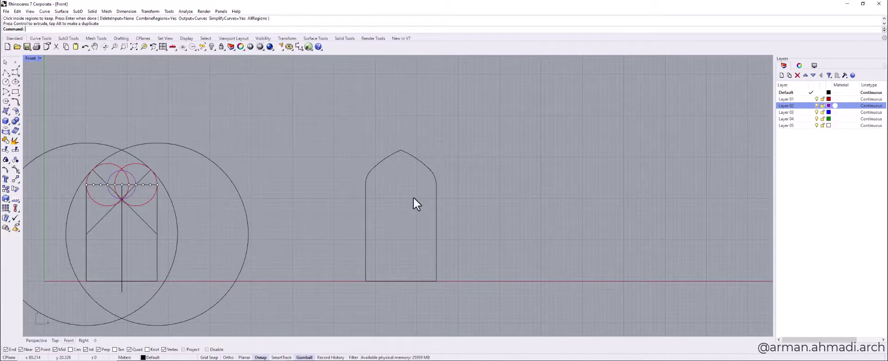
click(425, 171)
scroll(466, 217, down, 3)
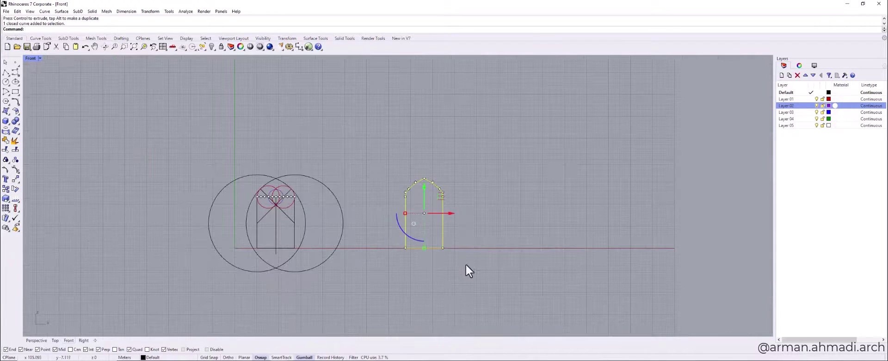
click(467, 267)
click(424, 248)
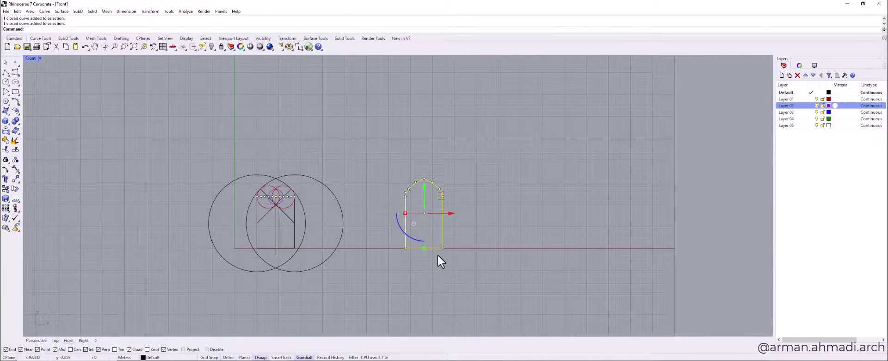
scroll(437, 255, up, 3)
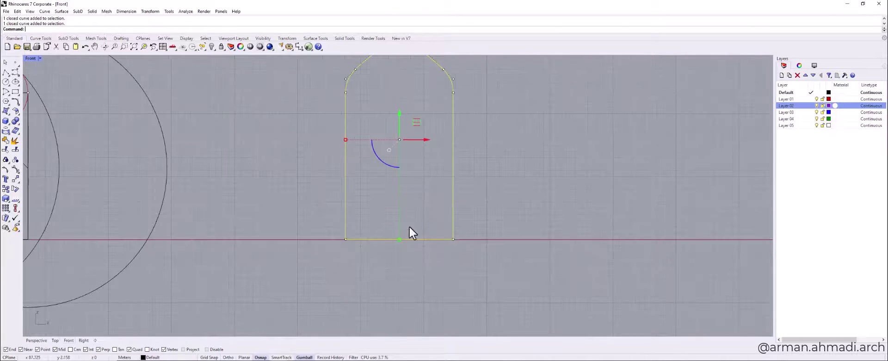
click(400, 261)
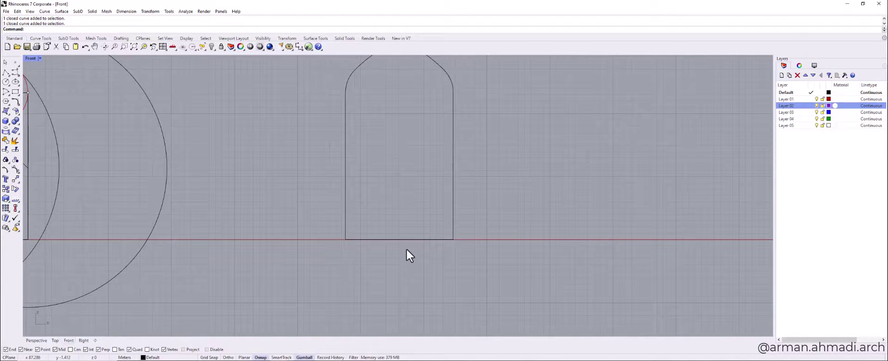
ctrl+shift+click(406, 242)
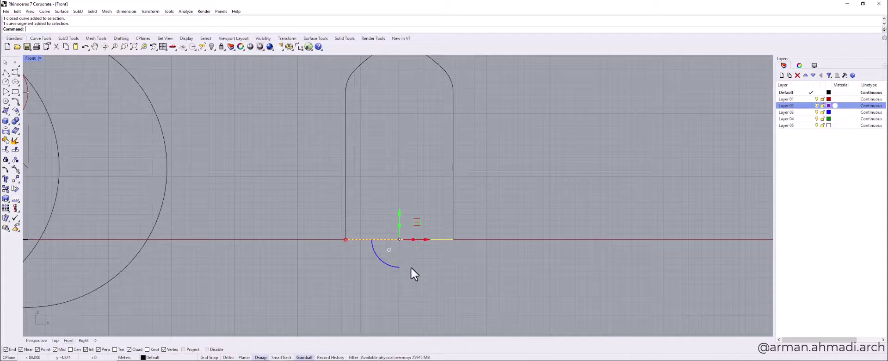
key(Delete)
scroll(410, 266, down, 4)
click(429, 220)
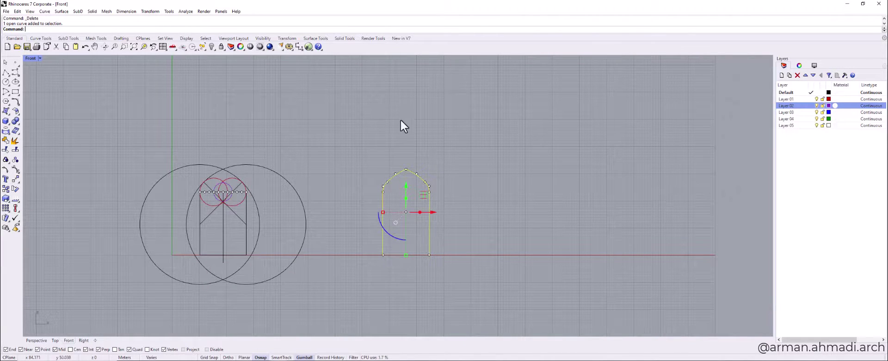
click(346, 287)
Assign the two large circles to Layer 03
right_drag(274, 278, 354, 265)
drag(325, 284, 314, 256)
right_click(805, 112)
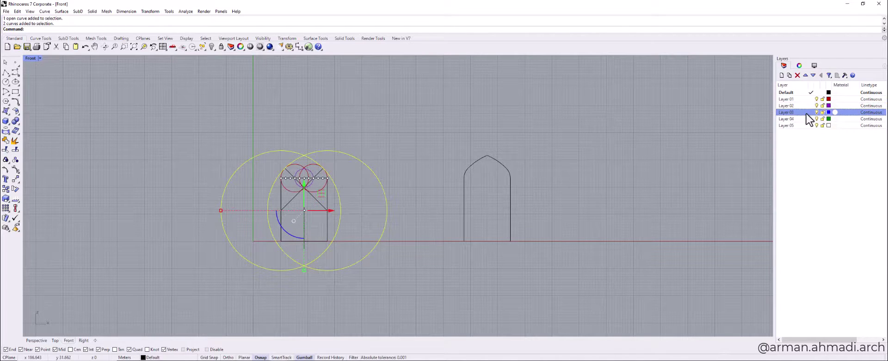
click(812, 236)
scroll(374, 274, up, 3)
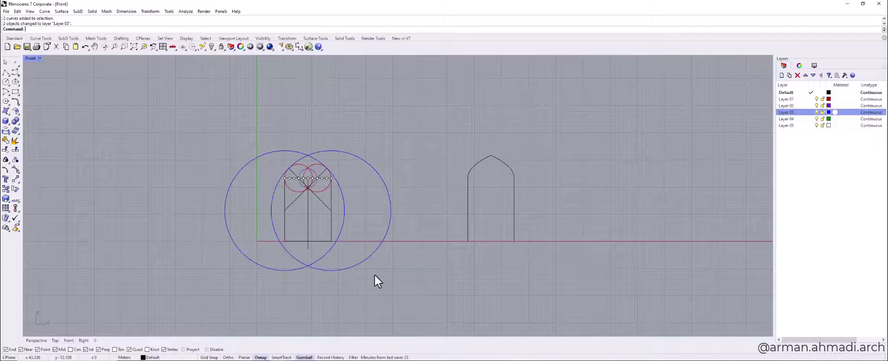
Inspect the Layer 01 and Layer 02 circles, the diagonals and the divided span line at the arch's head
scroll(351, 207, down, 4)
right_drag(482, 219, 513, 227)
scroll(373, 207, up, 4)
scroll(373, 208, up, 6)
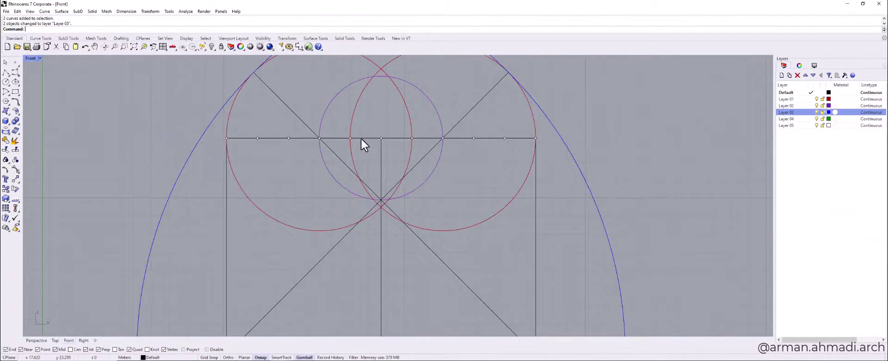
mouse_move(381, 234)
right_down()
mouse_move(386, 199)
mouse_move(349, 198)
mouse_move(343, 209)
right_up()
scroll(343, 209, down, 2)
scroll(345, 213, down, 1)
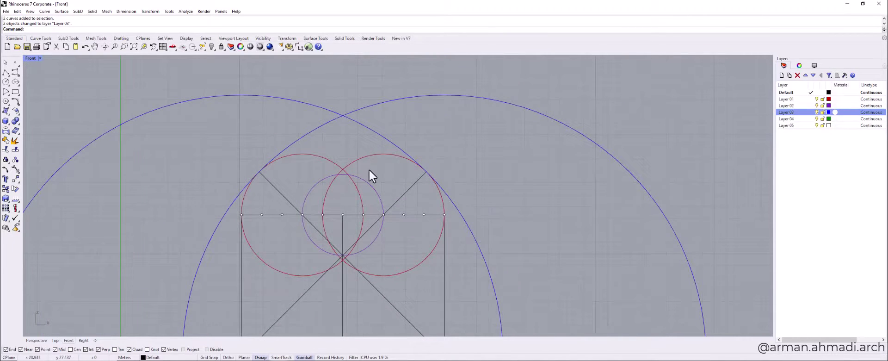
click(368, 156)
click(323, 157)
click(226, 138)
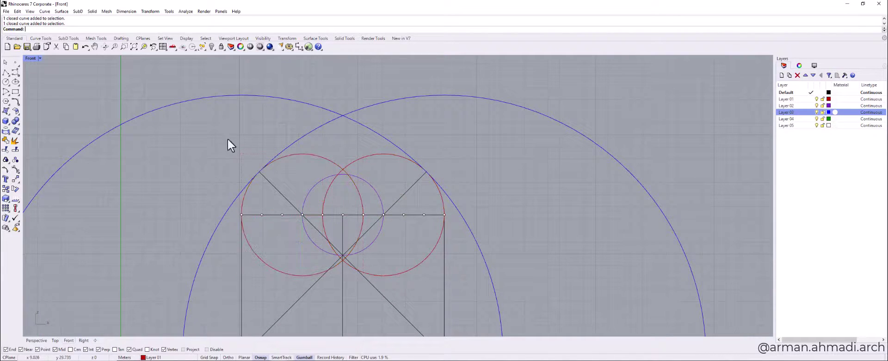
right_drag(363, 227, 361, 191)
click(370, 151)
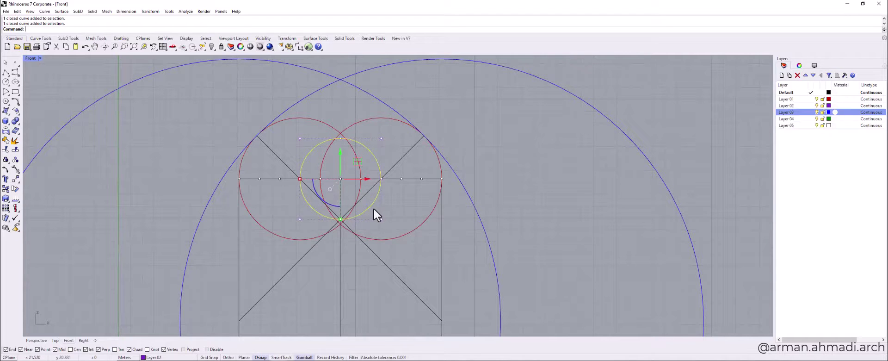
key(F10)
scroll(365, 188, down, 10)
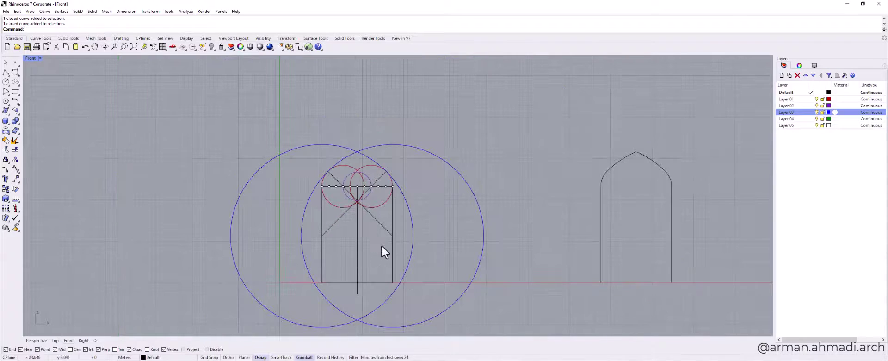
right_drag(379, 247, 271, 204)
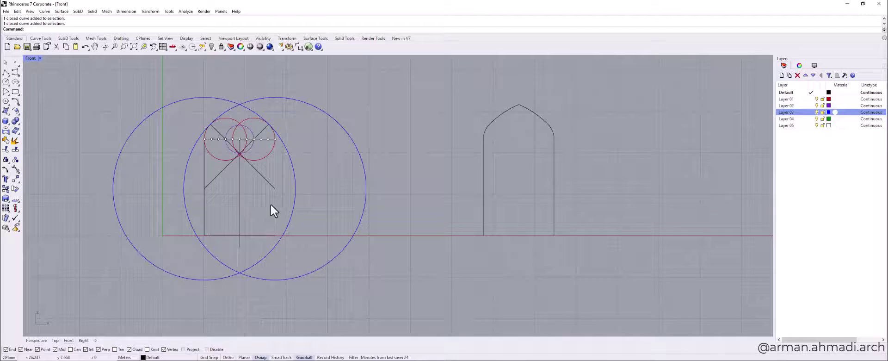
scroll(485, 192, down, 2)
right_drag(484, 191, 374, 202)
scroll(407, 135, down, 6)
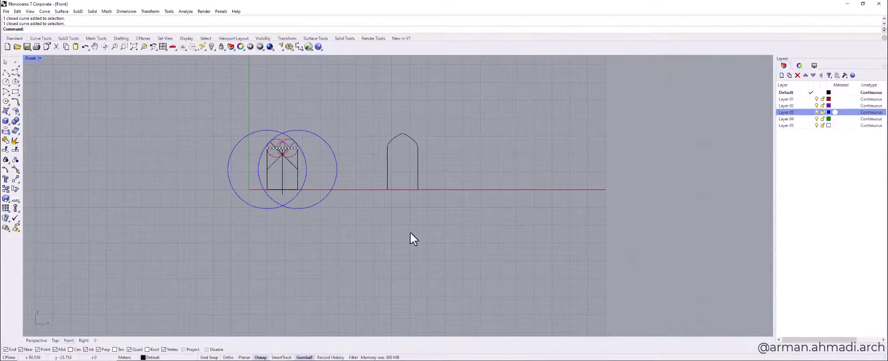
right_drag(410, 231, 388, 223)
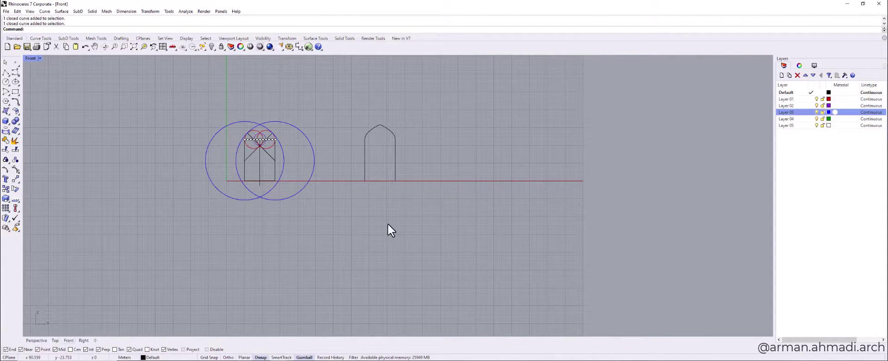
right_drag(320, 229, 342, 226)
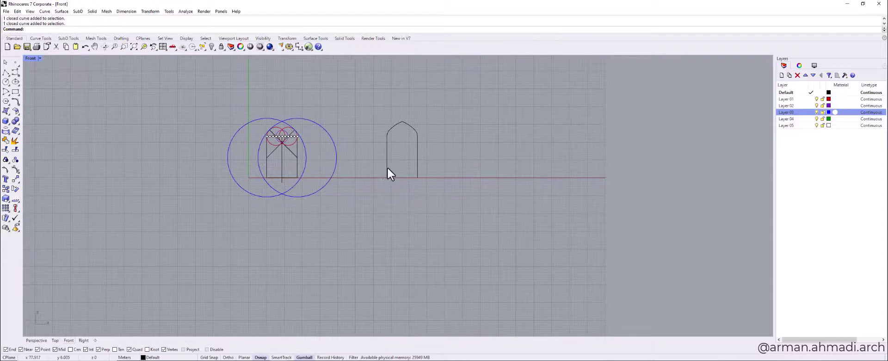
Copy the arch's two vertical side lines straight down, clear below the construction geometry
click(296, 161)
scroll(277, 178, up, 4)
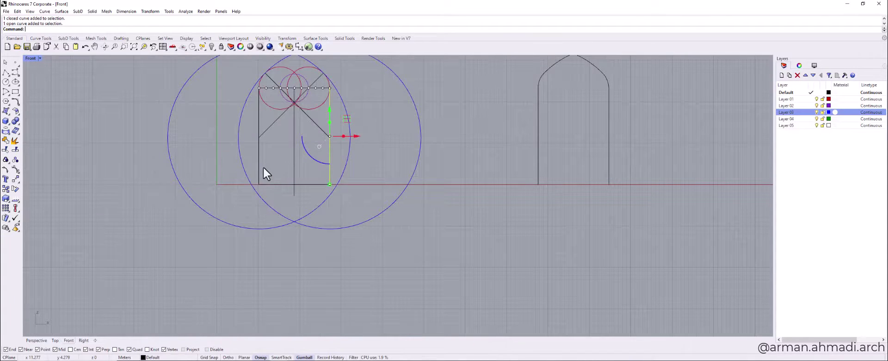
scroll(320, 176, down, 4)
right_drag(320, 134, 328, 115)
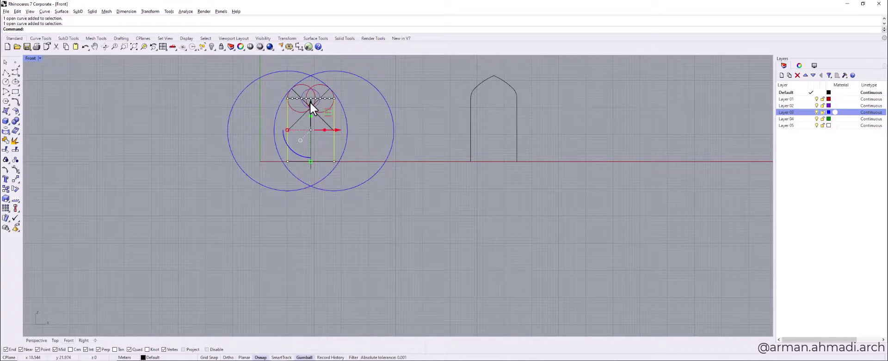
drag(310, 101, 311, 252)
click(392, 273)
right_drag(384, 278, 403, 210)
scroll(349, 203, up, 4)
right_drag(331, 185, 337, 225)
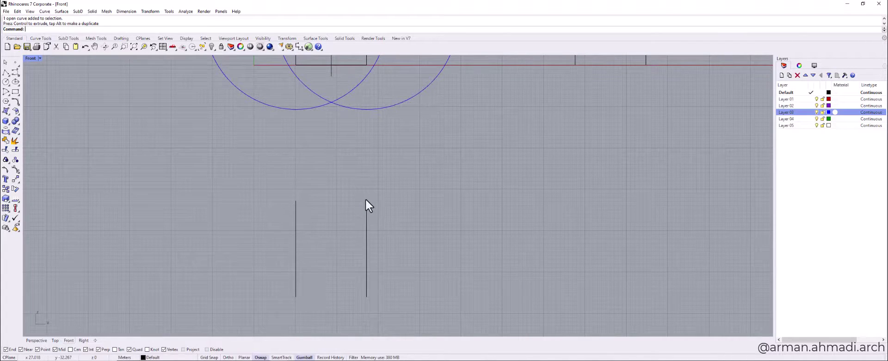
Draw two circles centred on the copied lines' upper endpoints, each with a radius reaching the opposite line's upper endpoint
click(6, 82)
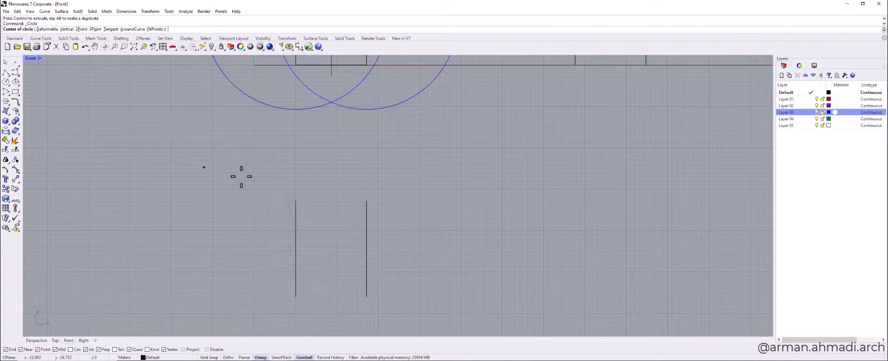
click(296, 200)
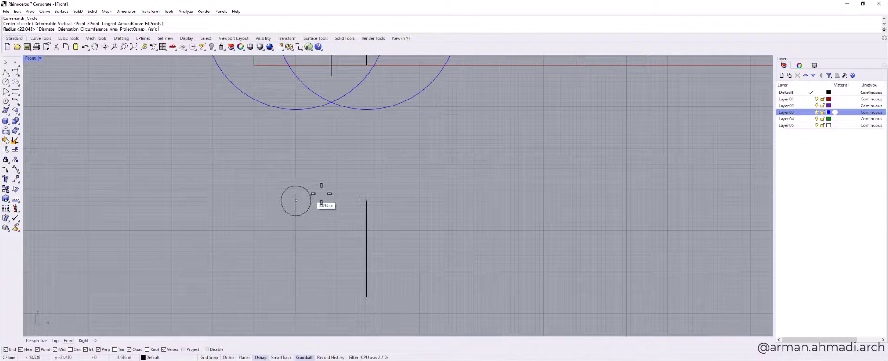
click(367, 201)
key(Return)
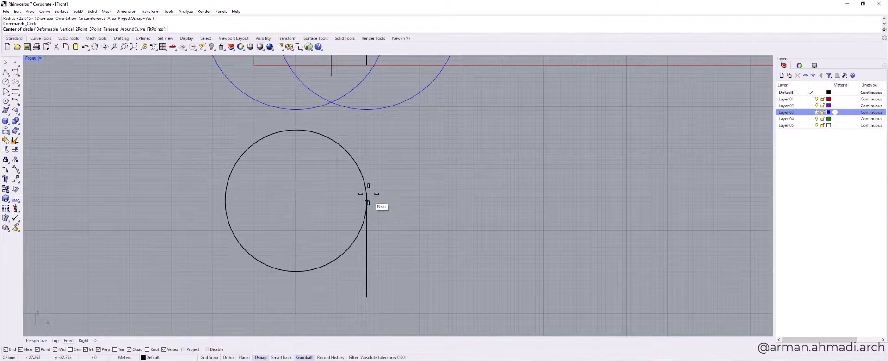
click(367, 200)
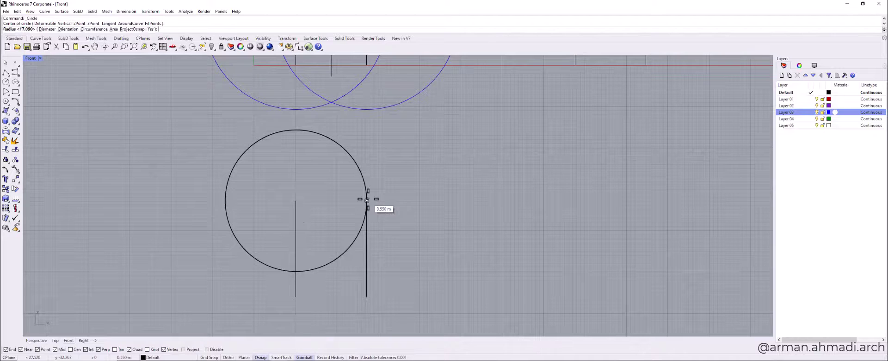
click(295, 200)
Draw a horizontal line joining the lower endpoints of the two copied vertical lines
right_drag(354, 198, 407, 216)
drag(486, 179, 273, 254)
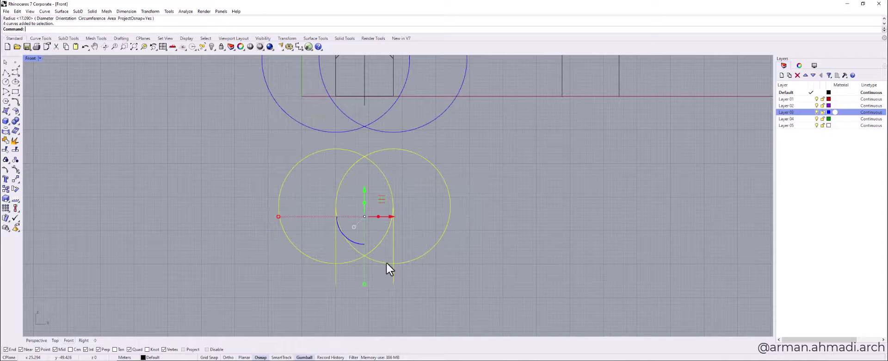
key(Escape)
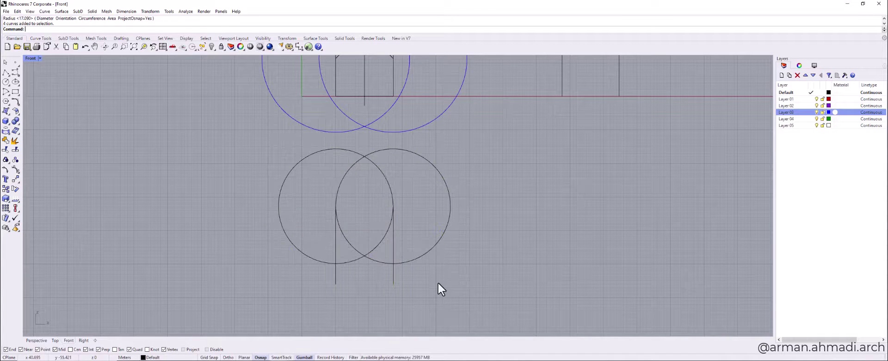
right_click(437, 281)
click(336, 283)
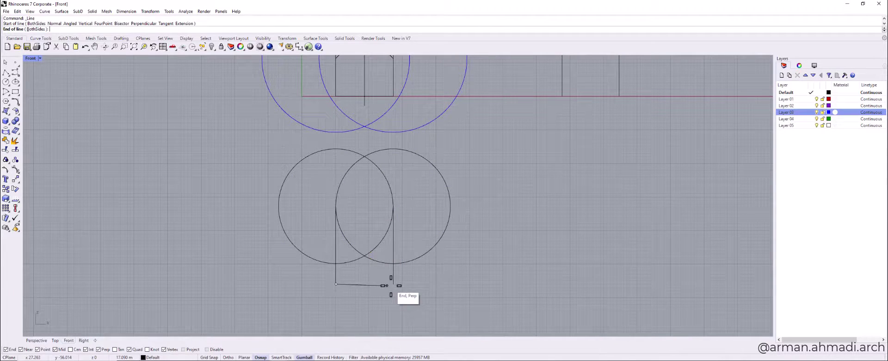
click(392, 284)
Combine the regions inside the lower circles' overlap and the rectangle into one pointed arch outline with a curve Boolean, keeping the input curves
drag(474, 187, 290, 295)
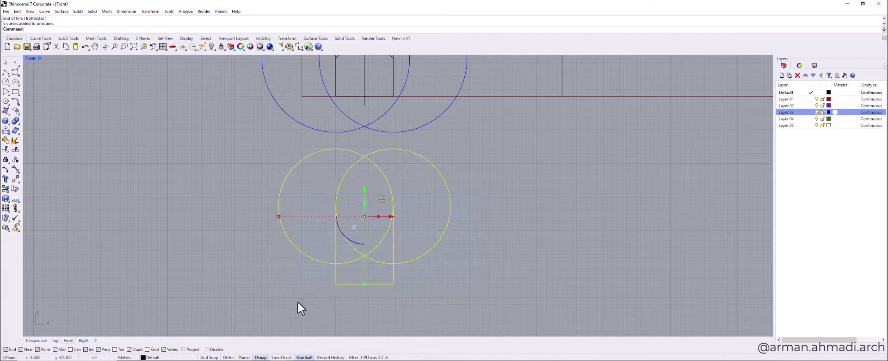
key(Return)
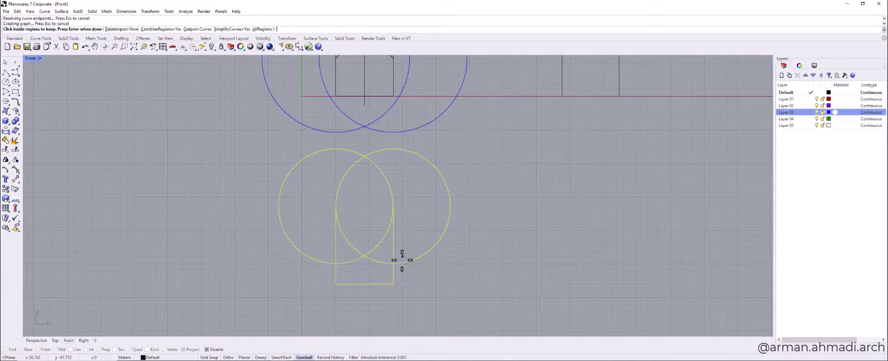
click(380, 276)
click(382, 251)
click(361, 226)
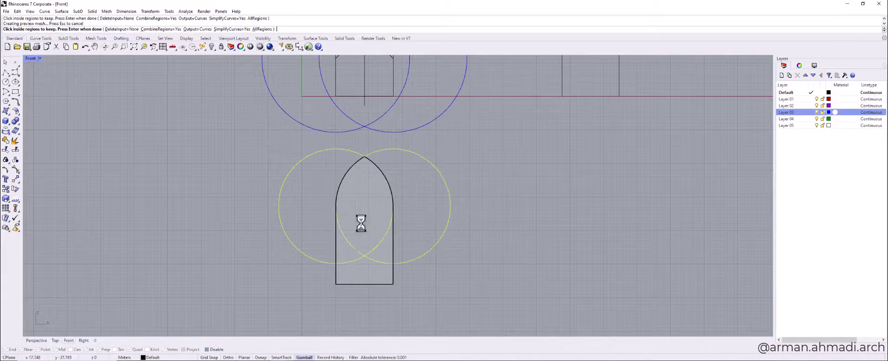
key(Return)
Move the new pointed arch outline horizontally to the right, clear of its construction circles
drag(389, 220, 575, 220)
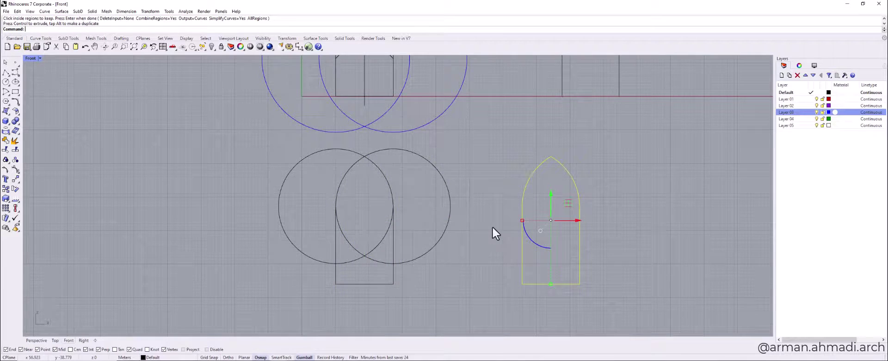
right_drag(493, 230, 382, 252)
scroll(382, 251, down, 4)
right_drag(437, 254, 331, 264)
scroll(343, 246, up, 2)
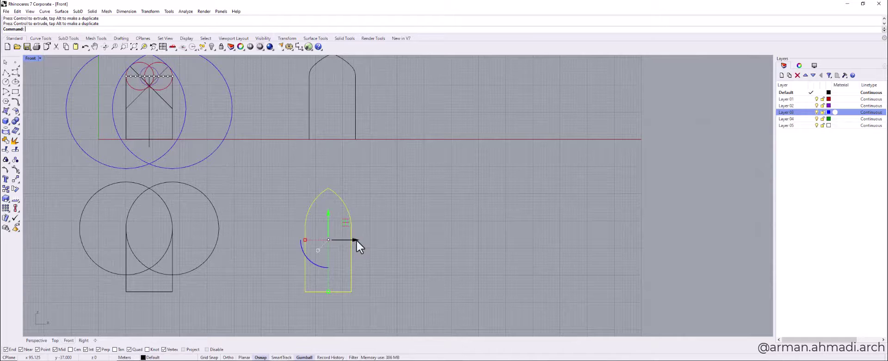
key(Escape)
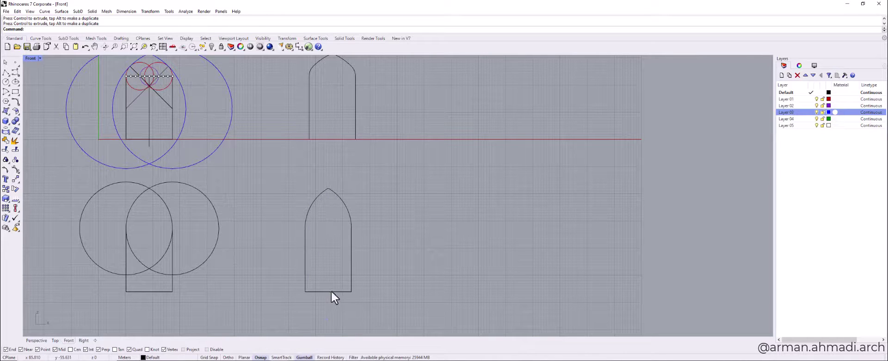
Delete only the base segment of the new arch outline, leaving it as an open curve
ctrl+shift+click(331, 291)
key(Delete)
scroll(357, 272, down, 3)
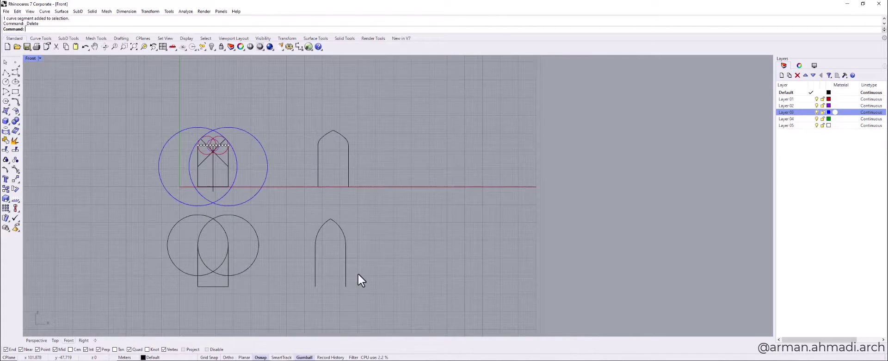
Shift the open lower arch slightly to the right so it sits directly below the first arch
click(337, 260)
drag(343, 261, 347, 261)
click(430, 260)
right_drag(373, 276, 398, 261)
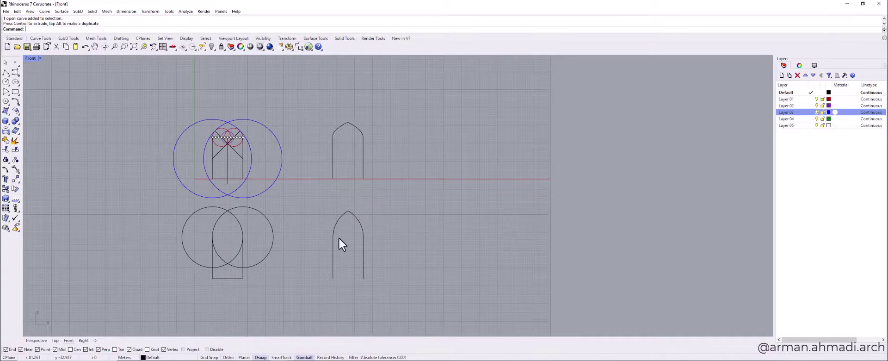
click(336, 218)
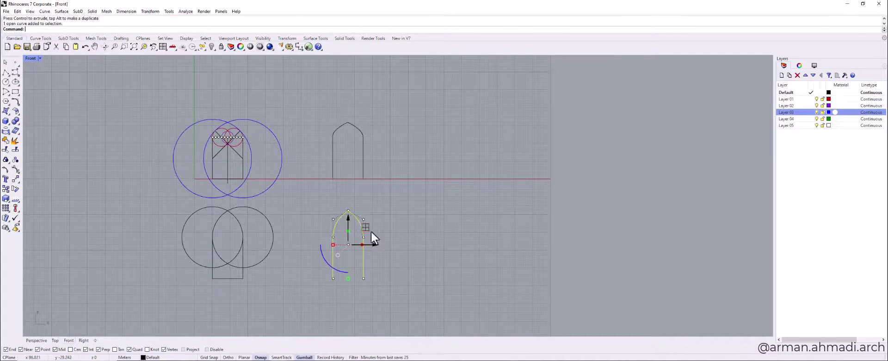
key(Escape)
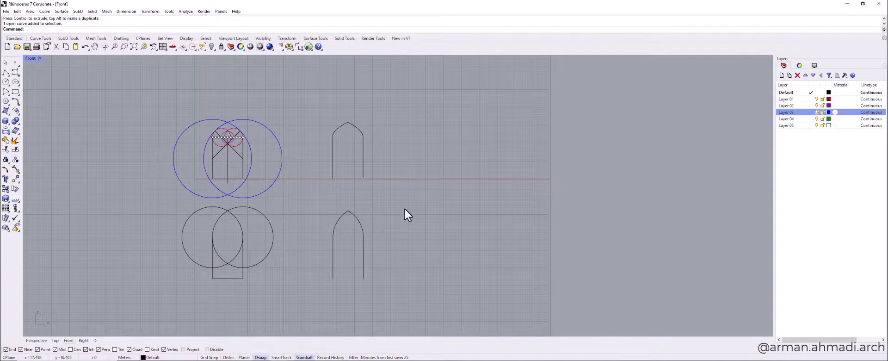
right_drag(404, 207, 373, 195)
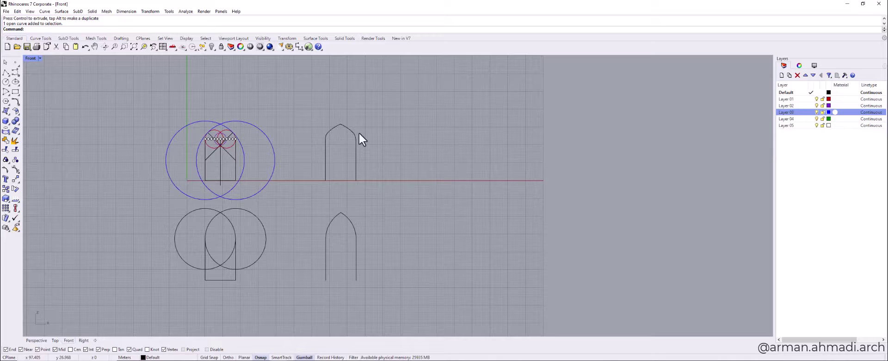
right_drag(393, 238, 371, 247)
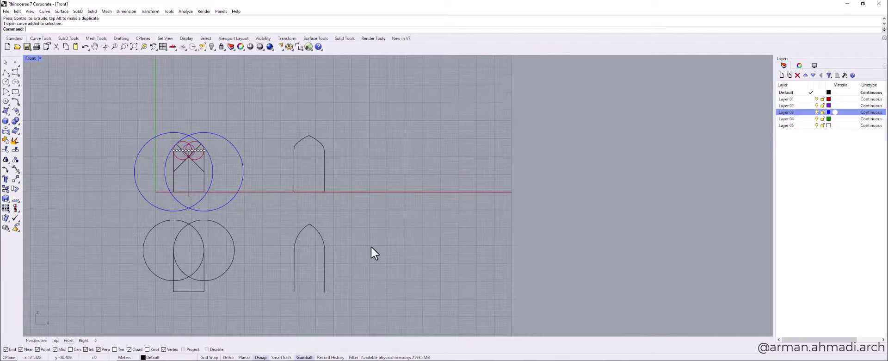
Move the lower arch by its left foot to the first arch's right foot, and shift it right along the baseline to leave a gap
text(m)
key(Return)
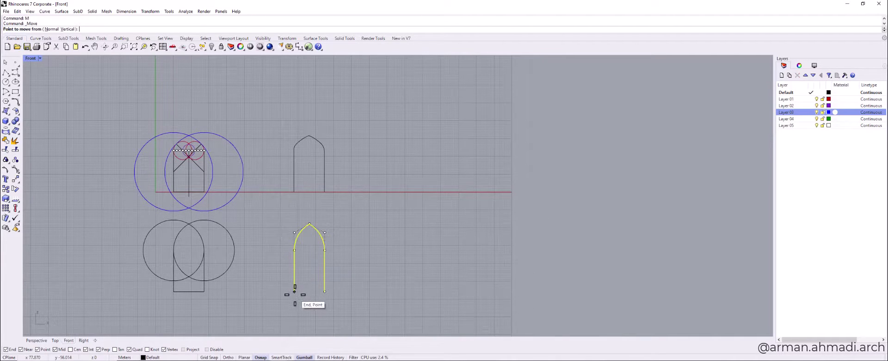
click(294, 291)
click(325, 193)
right_drag(383, 226, 362, 273)
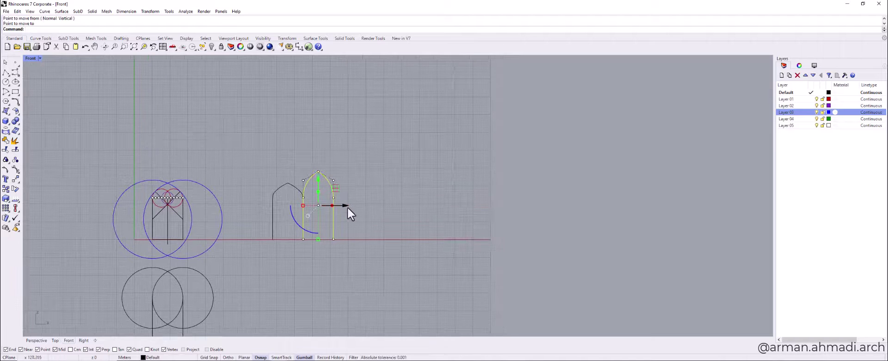
drag(348, 207, 375, 209)
key(Escape)
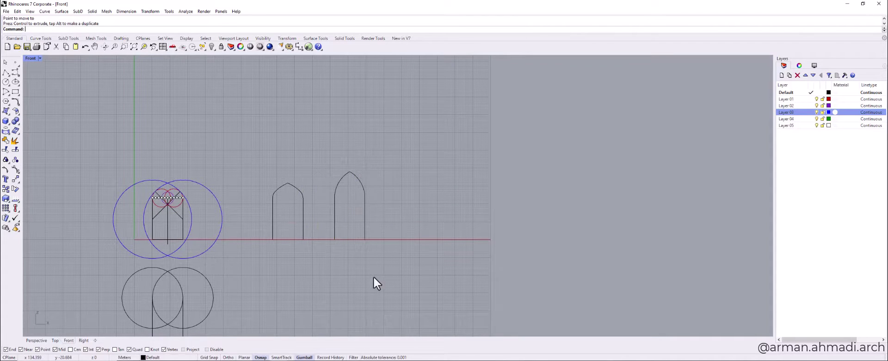
Switch to the Perspective view and hide all construction lines, points and circles, leaving only the two arches
click(37, 339)
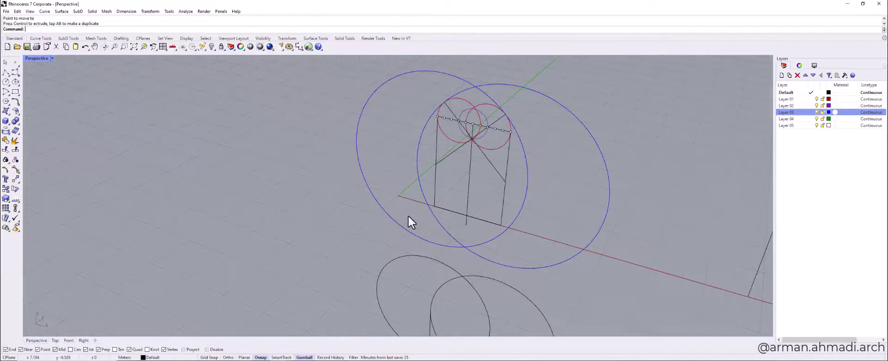
right_drag(408, 216, 372, 211)
scroll(374, 213, down, 8)
shift+right_drag(545, 235, 436, 224)
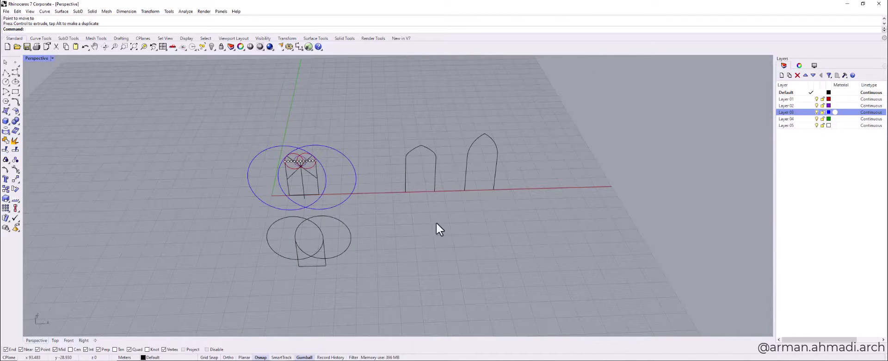
drag(366, 123, 194, 304)
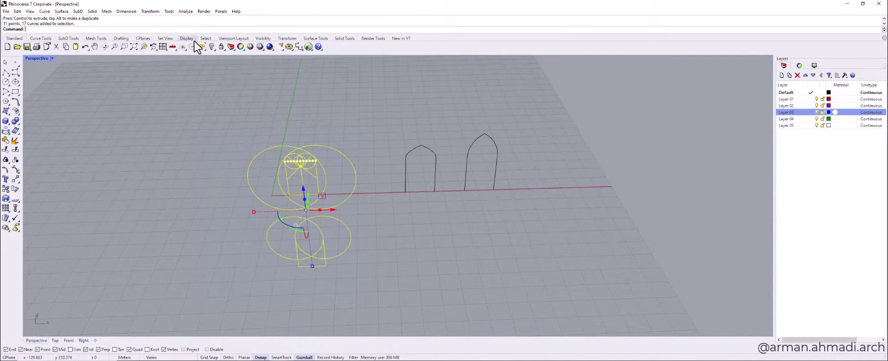
click(212, 47)
Move both arches together along the X axis toward the origin
shift+right_drag(459, 202, 411, 218)
drag(473, 157, 370, 201)
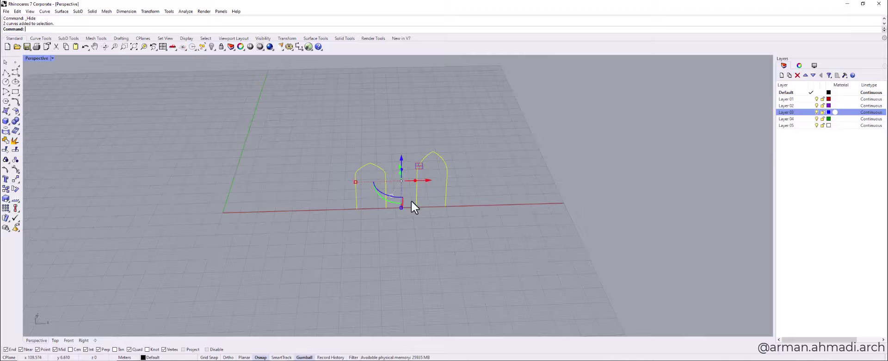
drag(415, 182, 281, 207)
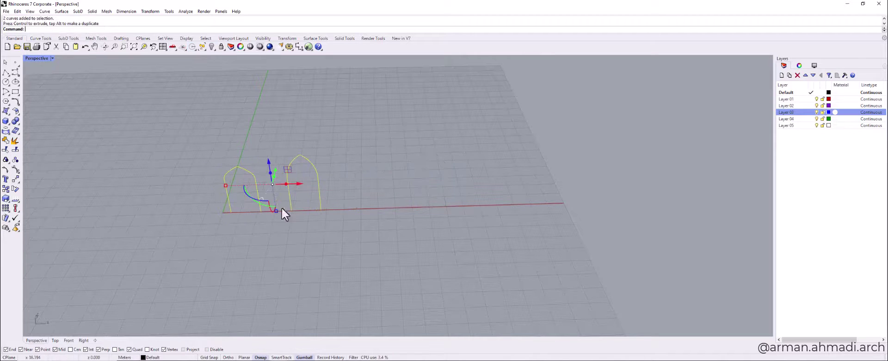
Turn on grid snap and move both arches so the first arch's left foot lands exactly on the origin
right_drag(281, 206, 351, 238)
scroll(343, 251, up, 12)
scroll(343, 250, down, 6)
text(m)
key(Return)
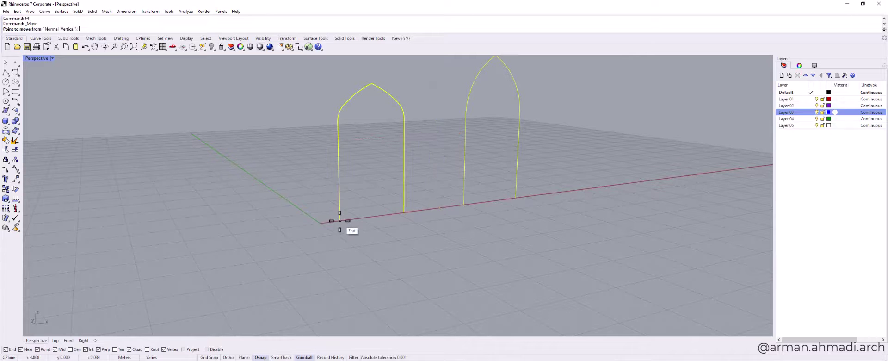
click(340, 221)
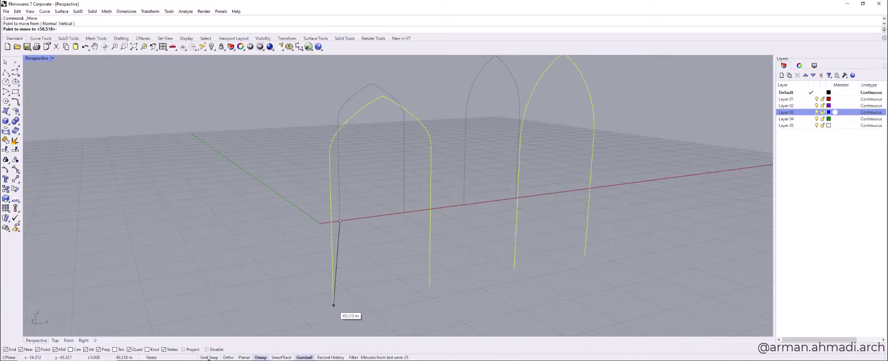
click(320, 223)
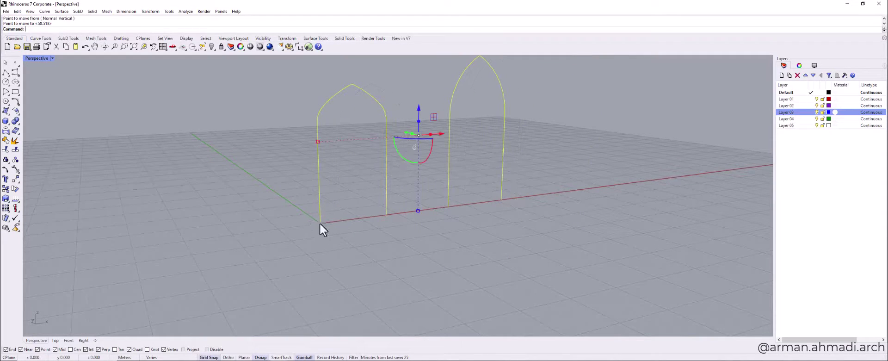
key(Escape)
right_drag(374, 235, 432, 218)
scroll(372, 213, up, 5)
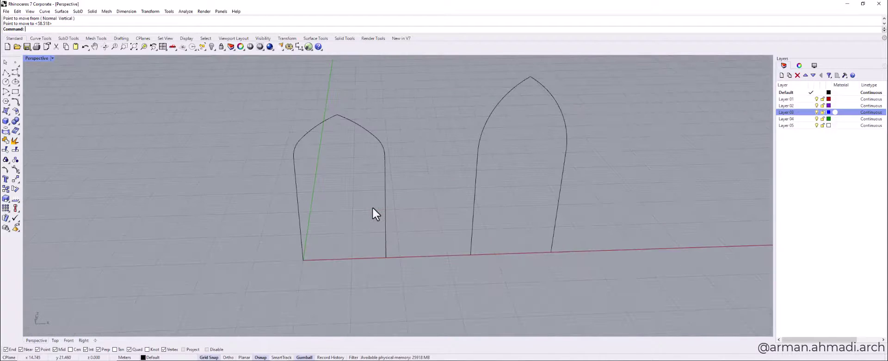
right_drag(401, 251, 404, 268)
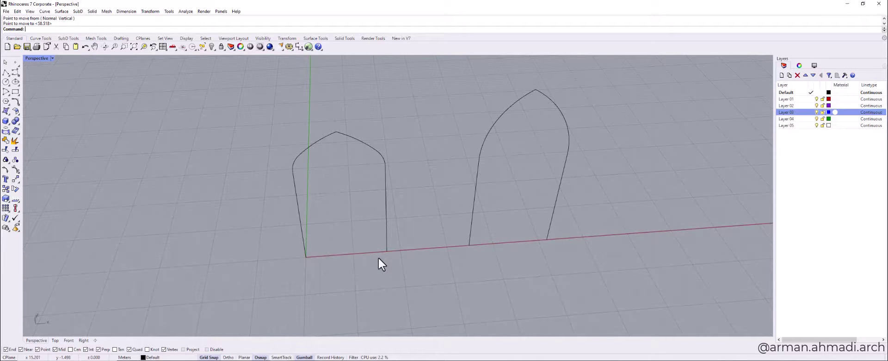
Draw a four-sided inscribed polygon as a square centred on the first arch's right foot, with its sides parallel to the axes
right_drag(377, 260, 382, 264)
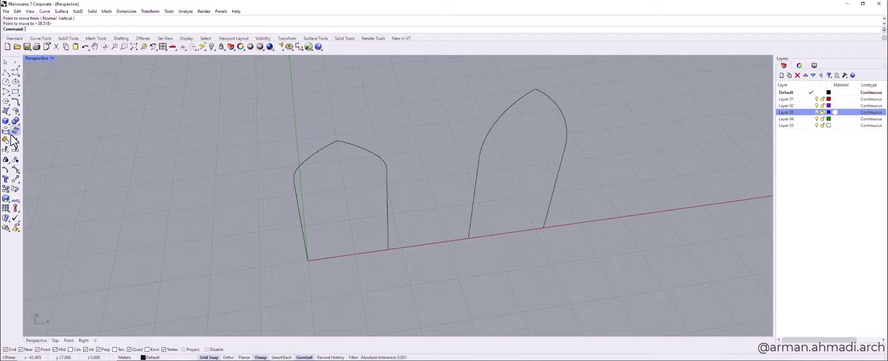
click(6, 101)
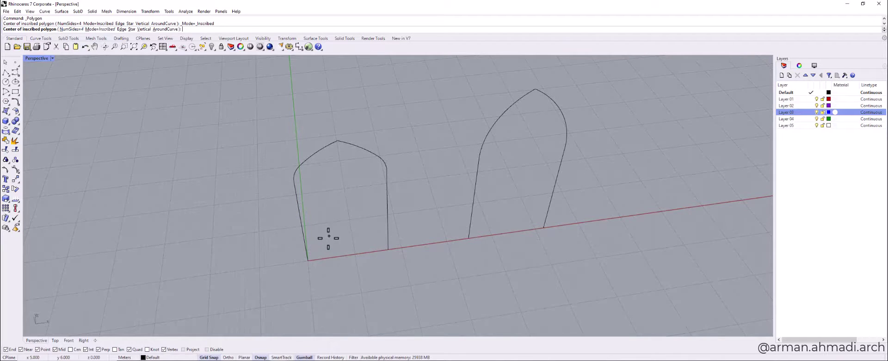
right_drag(329, 239, 357, 259)
scroll(357, 258, up, 4)
click(381, 224)
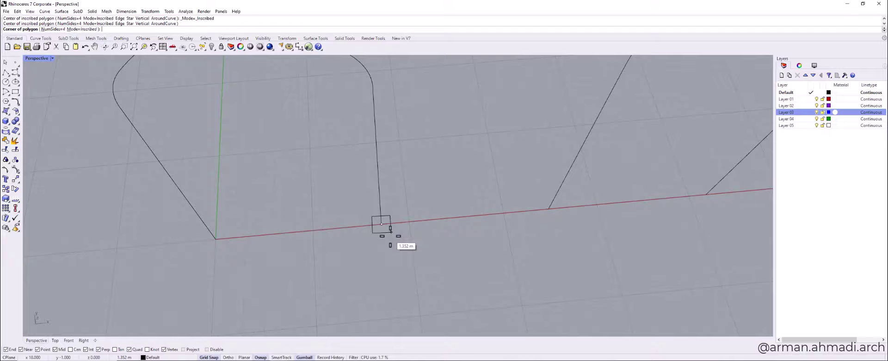
scroll(395, 227, up, 6)
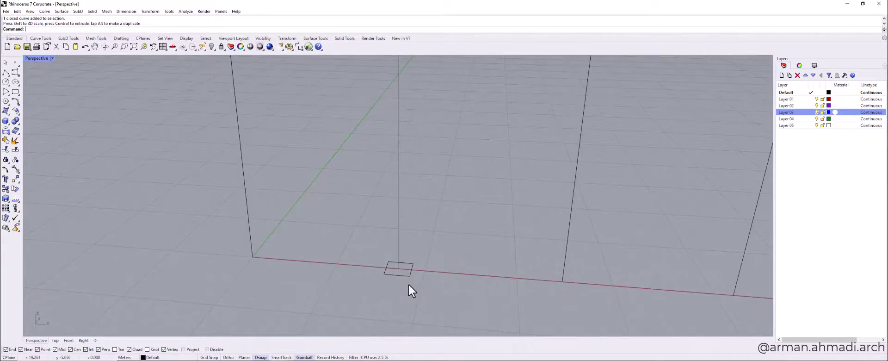
Draw a both-sides line from the arch's right foot to the square's front edge, dividing the square in half along the Y direction
scroll(408, 281, down, 8)
right_drag(410, 279, 414, 299)
scroll(417, 274, up, 10)
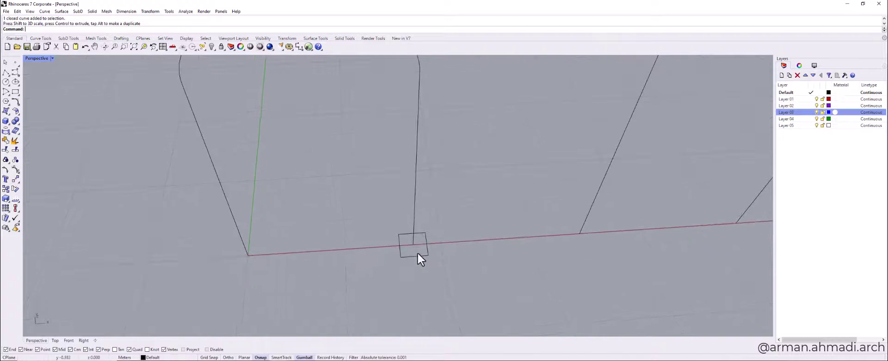
text(L)
key(Return)
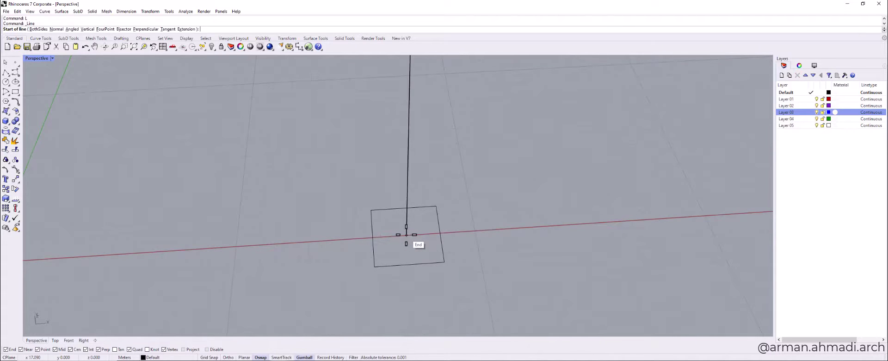
click(406, 234)
text(b)
key(Return)
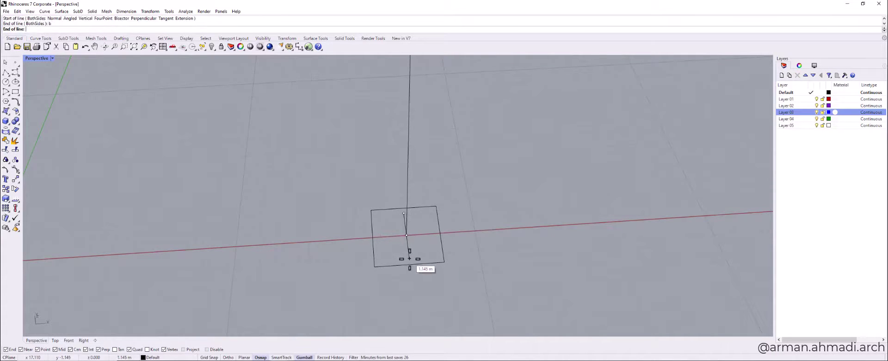
click(410, 264)
Draw a second both-sides line from the square's centre to its right edge, dividing the square along the X axis
text(L)
key(Return)
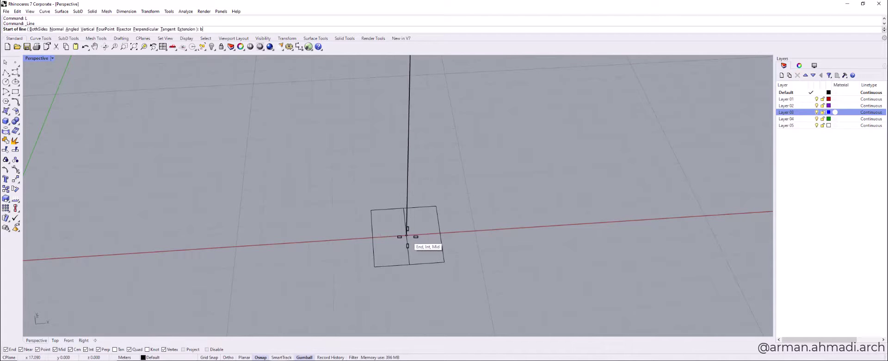
key(Return)
click(406, 235)
click(439, 233)
scroll(423, 254, down, 5)
right_drag(423, 254, 386, 237)
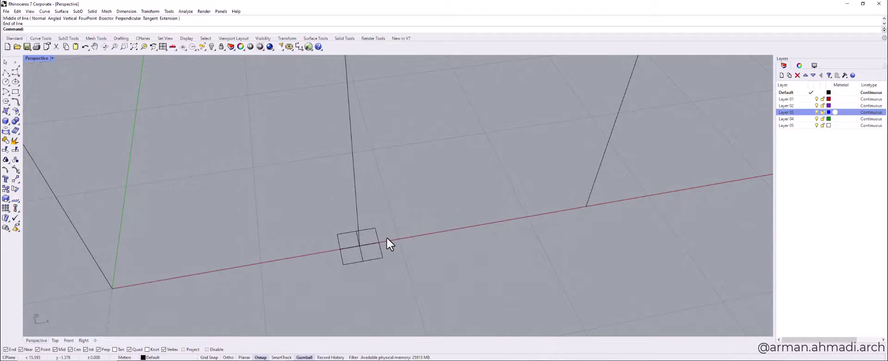
scroll(366, 256, up, 3)
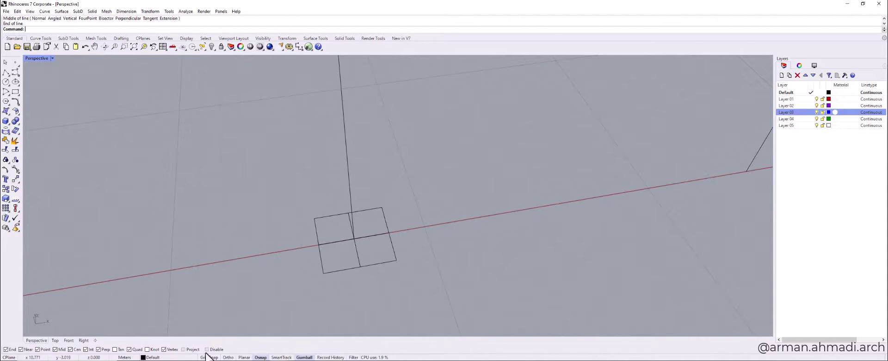
Turn on the Project object snap option and frame the divided square in the Top view
click(184, 350)
click(55, 340)
right_drag(448, 234, 393, 259)
scroll(390, 242, up, 12)
scroll(390, 242, up, 2)
right_drag(471, 234, 380, 255)
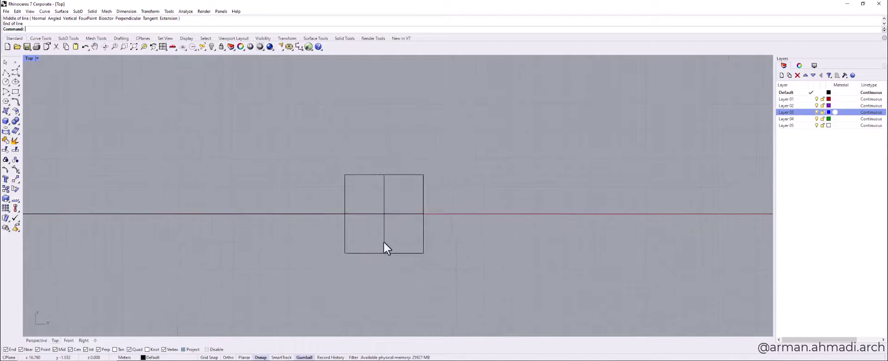
scroll(401, 238, down, 5)
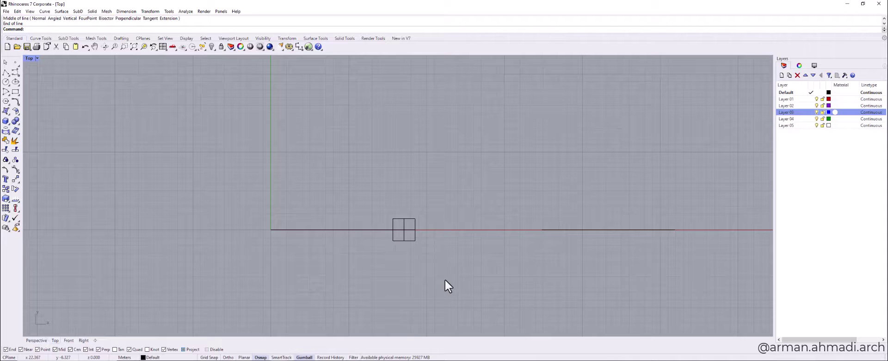
right_drag(422, 257, 369, 253)
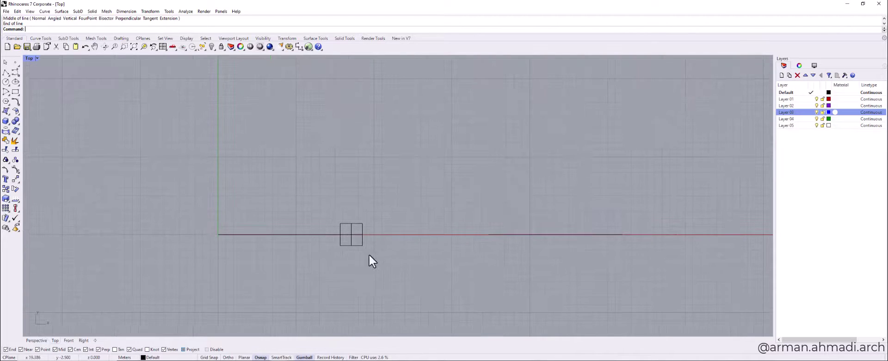
scroll(360, 248, up, 6)
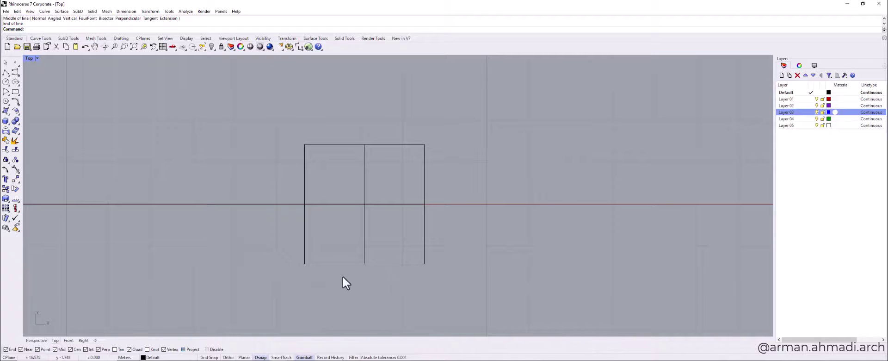
scroll(412, 247, down, 6)
scroll(393, 195, up, 3)
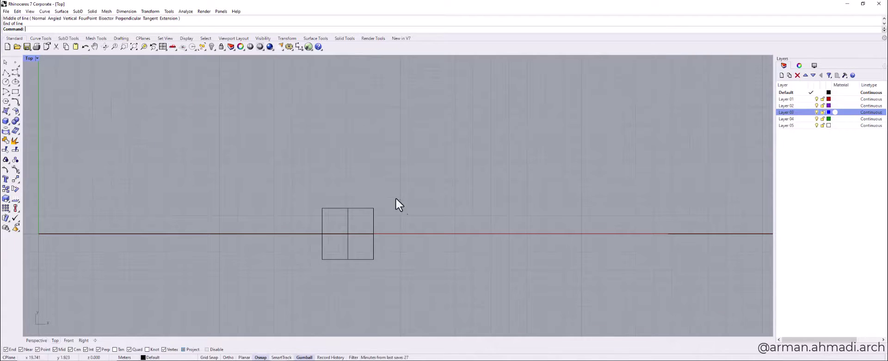
scroll(349, 254, down, 1)
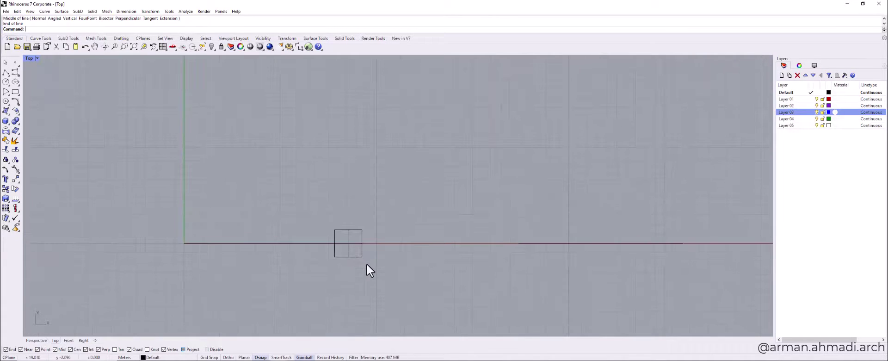
scroll(366, 264, up, 3)
right_drag(366, 262, 401, 270)
scroll(348, 234, up, 8)
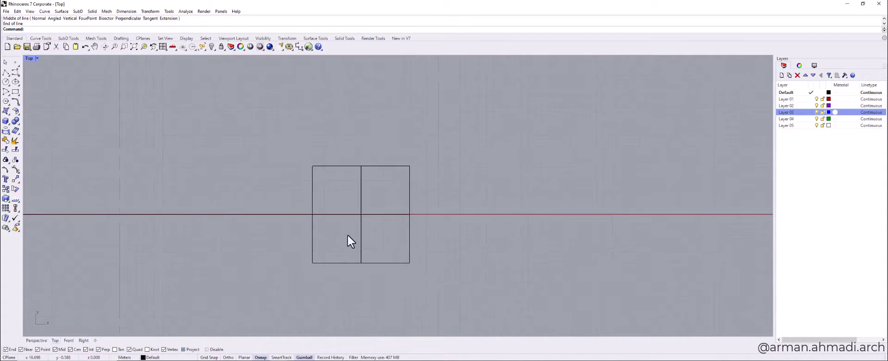
Start a polyline on the square's top edge, left of the centre line, with the Cen snap off and Ortho on
click(9, 74)
scroll(381, 167, down, 3)
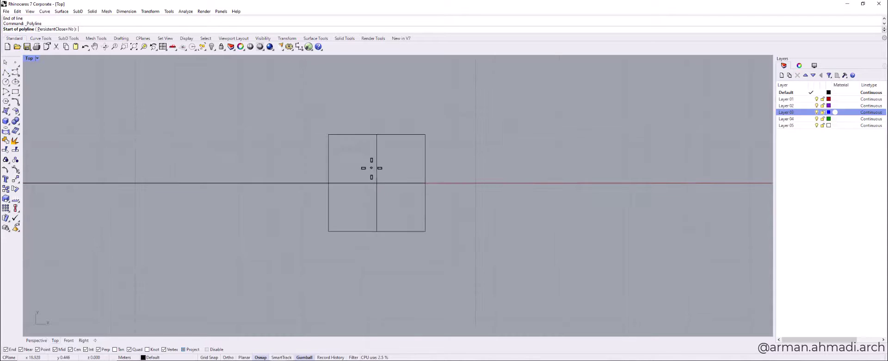
scroll(371, 168, up, 3)
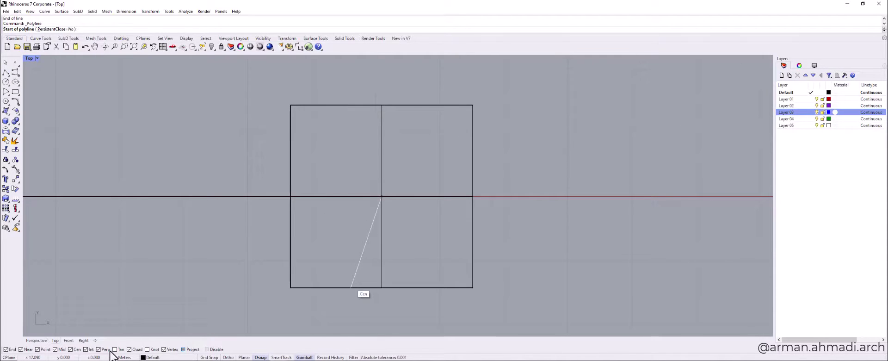
click(71, 349)
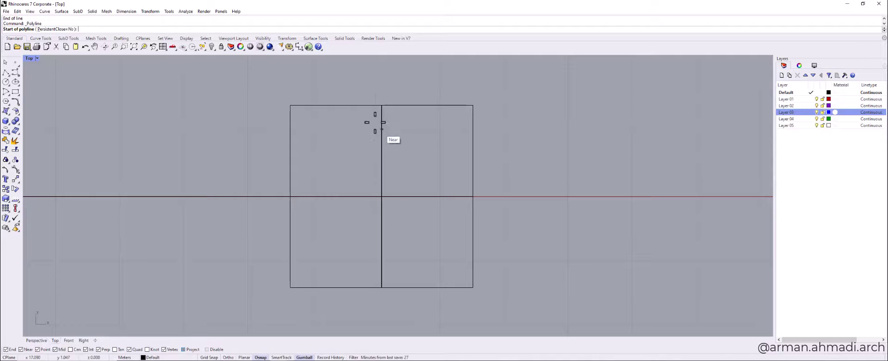
click(328, 106)
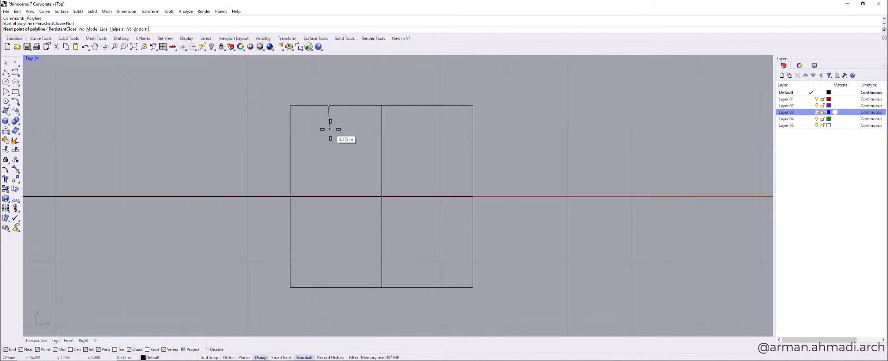
key(F8)
Continue the polyline downward in alternating vertical and horizontal segments, forming a stepped moulding profile in the square's left half to just below the X axis
click(328, 120)
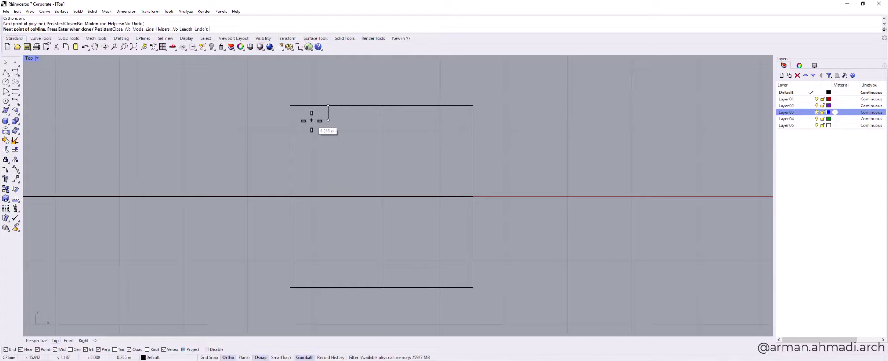
click(311, 120)
click(312, 146)
click(325, 146)
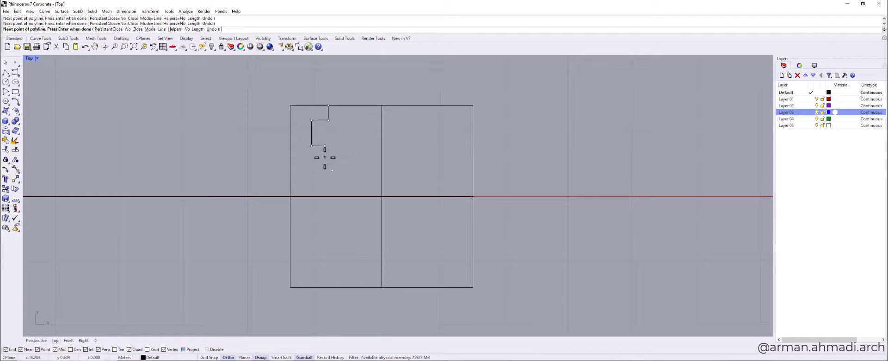
click(324, 157)
click(316, 157)
click(316, 170)
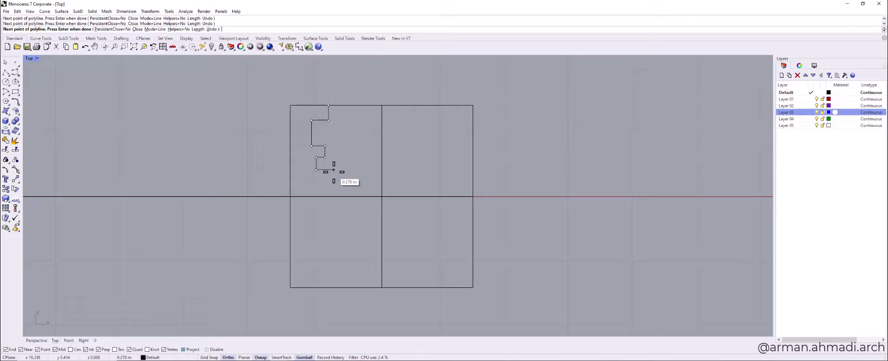
click(334, 169)
click(333, 212)
click(344, 213)
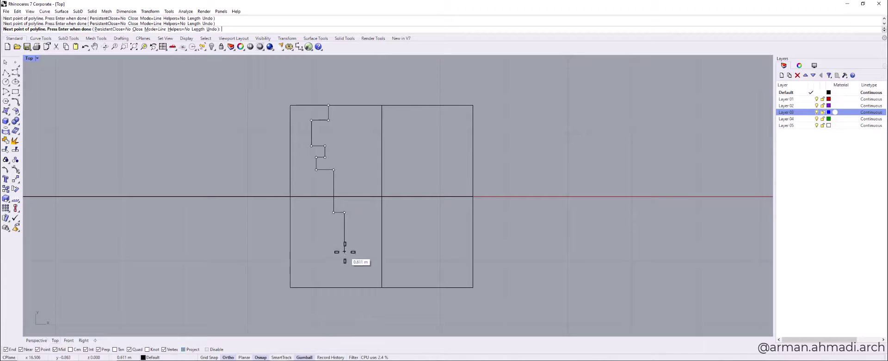
Extend the stepped profile down to the square's bottom edge, run it along that edge to the centre line, and finish the polyline
click(344, 226)
click(361, 226)
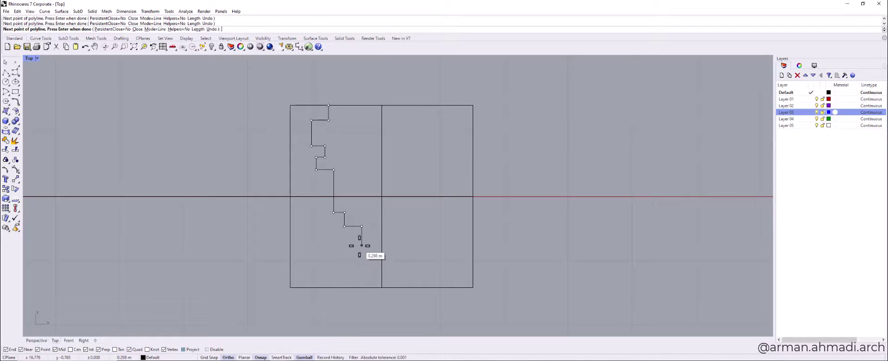
click(361, 245)
click(323, 245)
click(323, 260)
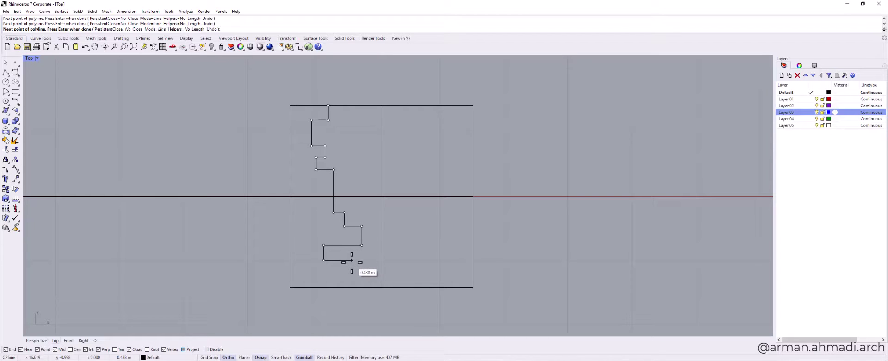
click(351, 260)
click(352, 287)
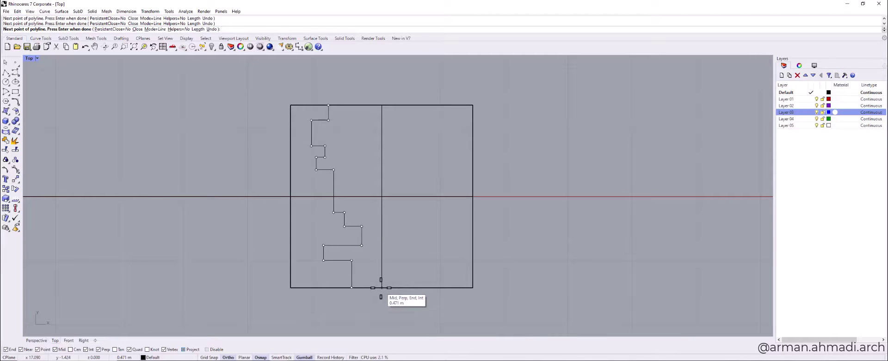
key(Return)
Fillet the outer left corner of the profile's uppermost projection with a radius of 0.2
click(356, 245)
right_drag(418, 252, 423, 233)
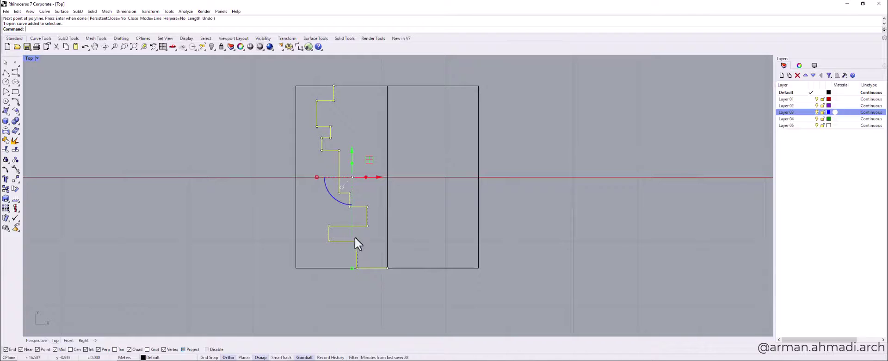
click(16, 101)
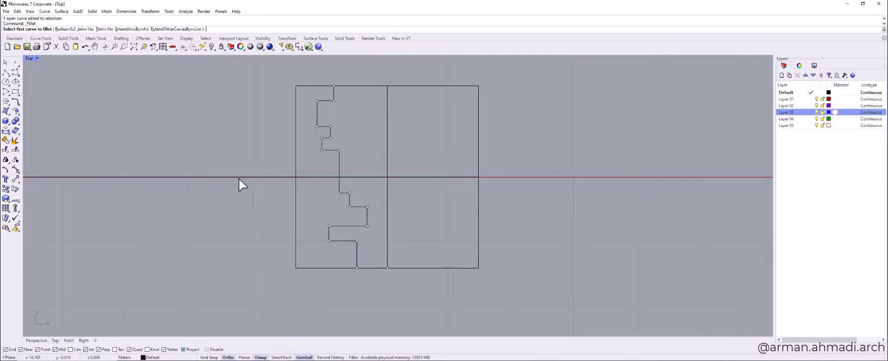
scroll(332, 98, up, 5)
click(289, 109)
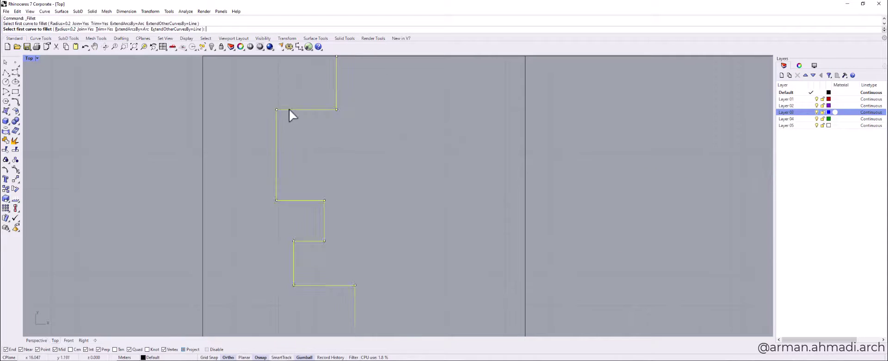
click(276, 124)
Try to fillet the lower-left corner of the profile's second, smaller projection with a radius of 0.2
scroll(322, 146, down, 4)
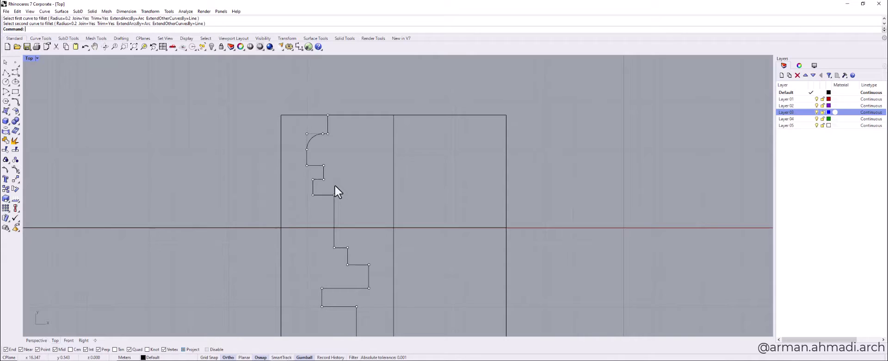
scroll(332, 202, down, 1)
scroll(313, 165, up, 3)
key(Return)
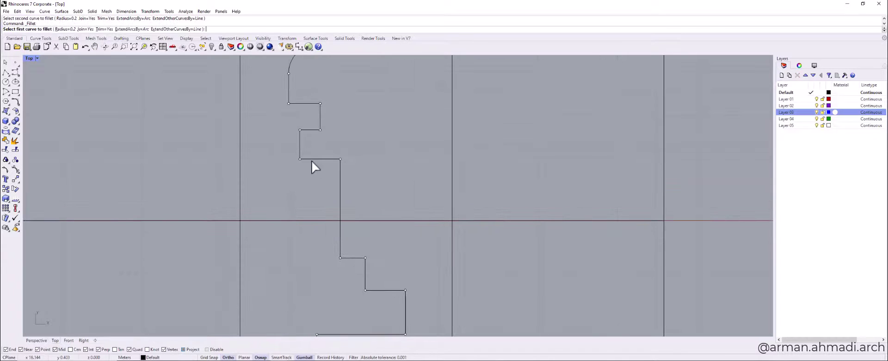
click(300, 155)
scroll(323, 185, down, 3)
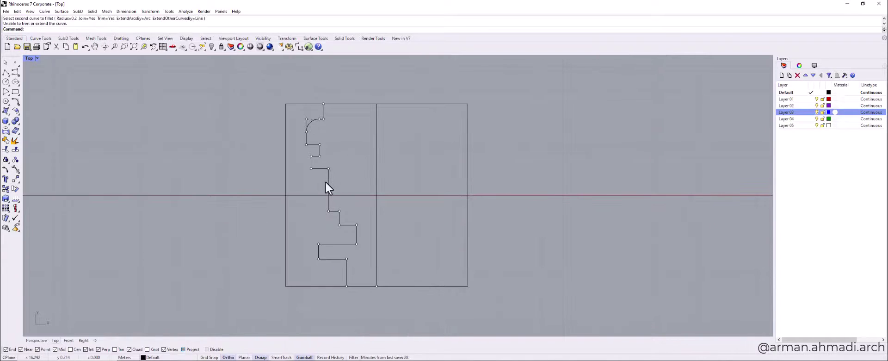
Fillet the inner corner of the larger step just below the X axis with a radius of 0.2
click(332, 214)
scroll(335, 220, up, 4)
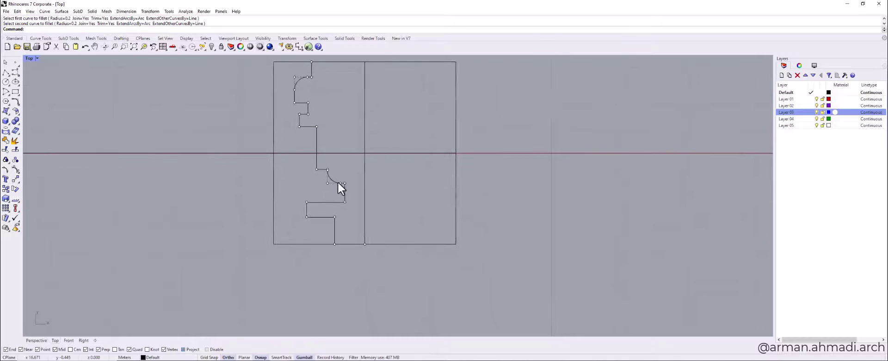
Fillet the upper-left outer corner of the profile's lowest projection with a radius of 0.2
scroll(337, 182, down, 3)
scroll(322, 167, up, 3)
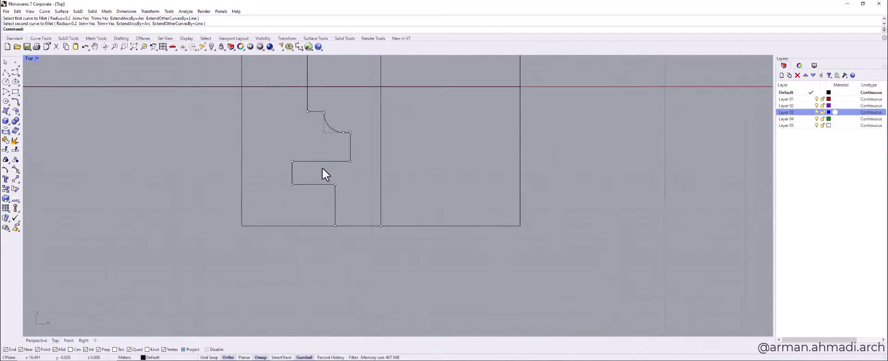
right_click(304, 168)
click(301, 158)
click(278, 167)
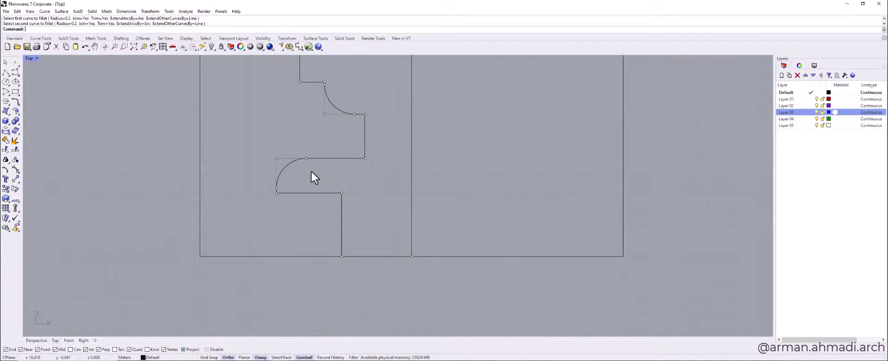
Fillet the inner corner where the underside of the lowest projection meets the final vertical segment, with a radius of 0.2
scroll(310, 170, down, 3)
mouse_move(333, 193)
right_down()
mouse_move(303, 181)
mouse_move(328, 214)
mouse_move(318, 221)
mouse_move(331, 208)
mouse_move(302, 210)
mouse_move(339, 194)
right_up()
scroll(289, 171, up, 3)
right_click(290, 170)
click(290, 171)
click(286, 162)
scroll(296, 171, down, 4)
scroll(309, 211, up, 3)
scroll(309, 209, down, 4)
scroll(322, 217, up, 2)
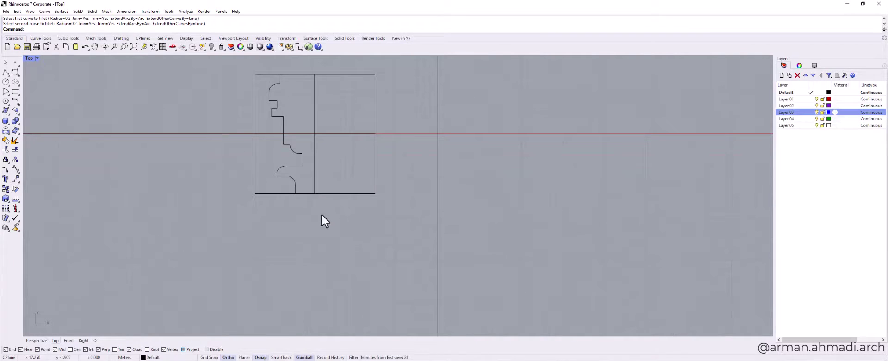
Move the profile's end point on the centre line straight down below the square, making the last segment slope
click(295, 189)
click(315, 194)
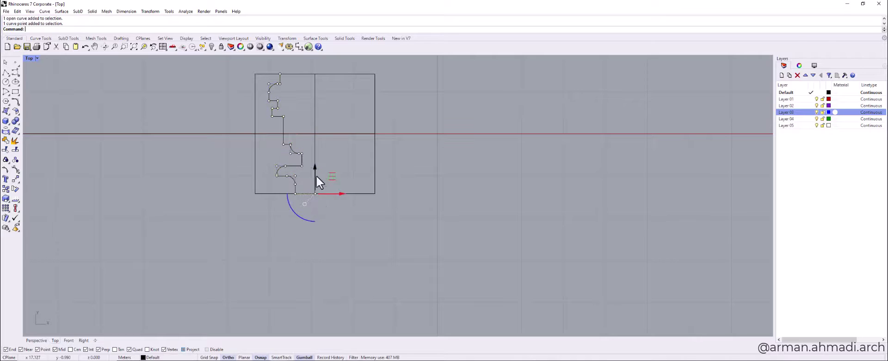
drag(314, 167, 315, 185)
key(Escape)
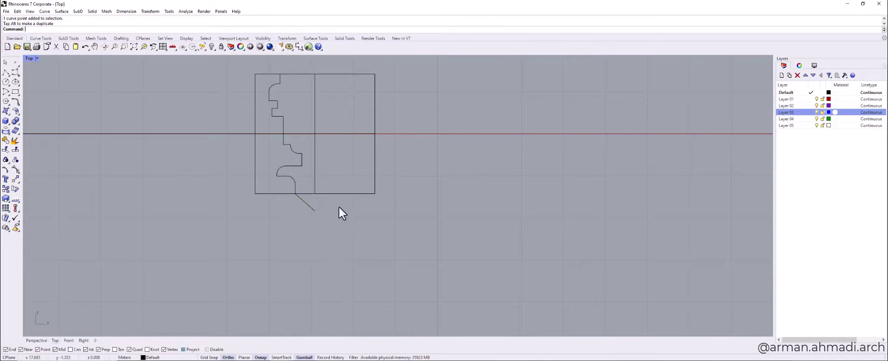
right_drag(339, 207, 380, 256)
scroll(302, 210, up, 8)
scroll(336, 206, down, 10)
Mirror a copy of the profile about the square's vertical centre line
click(308, 204)
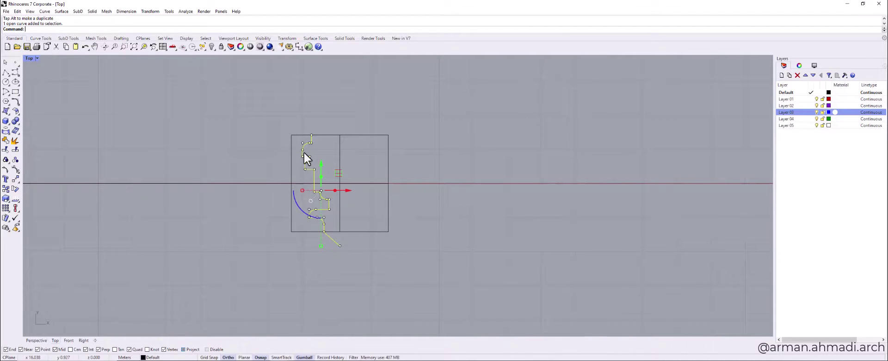
mouse_move(366, 232)
right_down()
mouse_move(343, 238)
mouse_move(342, 257)
right_up()
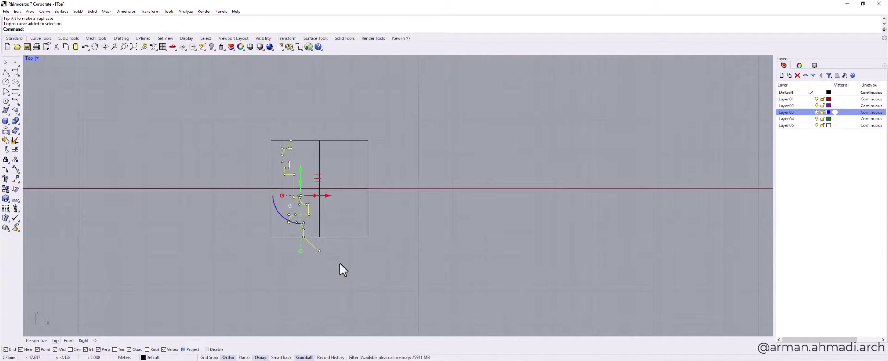
click(326, 262)
click(307, 240)
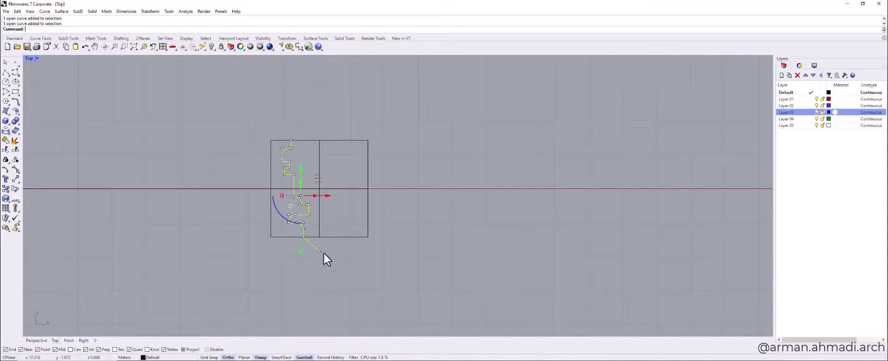
text(Mirror)
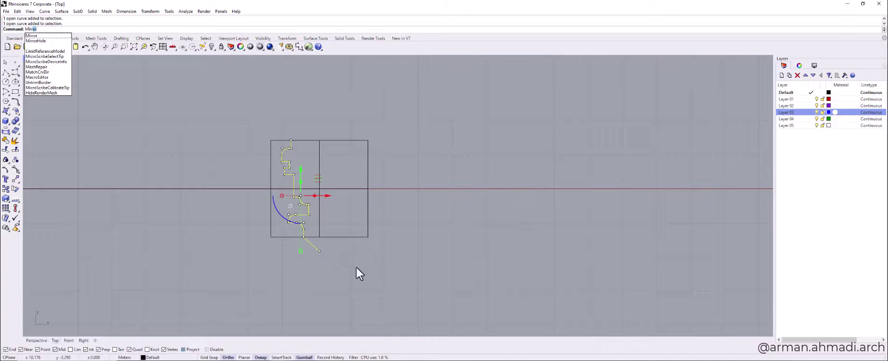
key(Return)
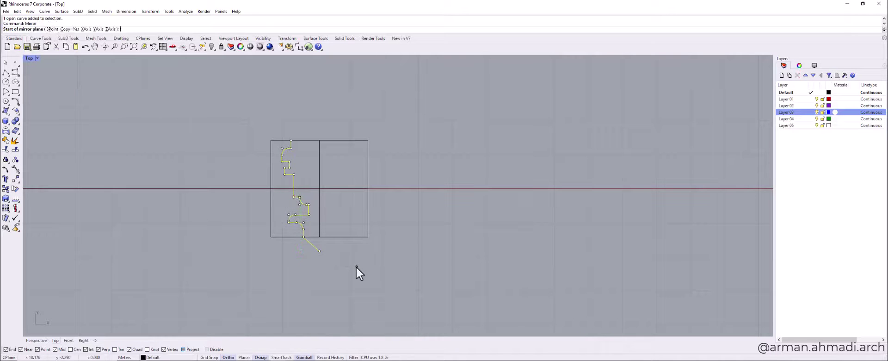
click(320, 236)
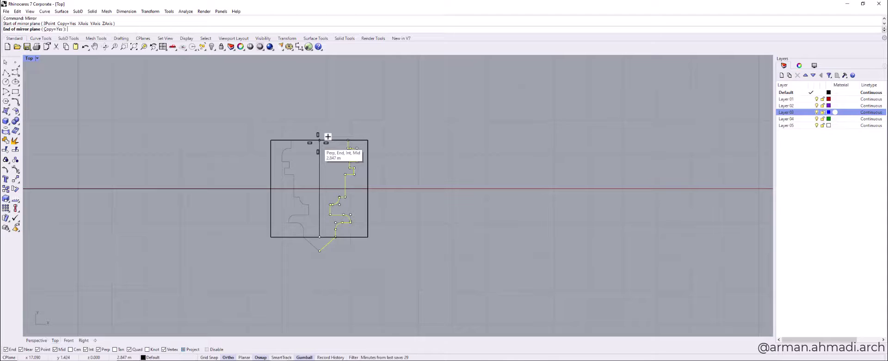
click(322, 139)
Join the original profile half and its mirrored copy into one curve
click(349, 249)
click(329, 241)
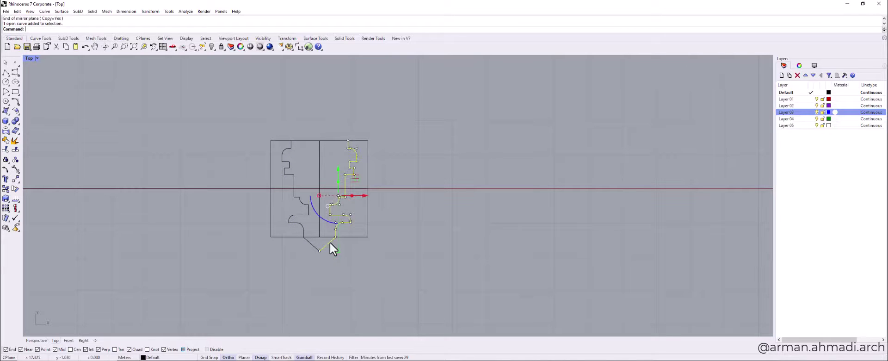
shift+click(309, 244)
key(ctrl+j)
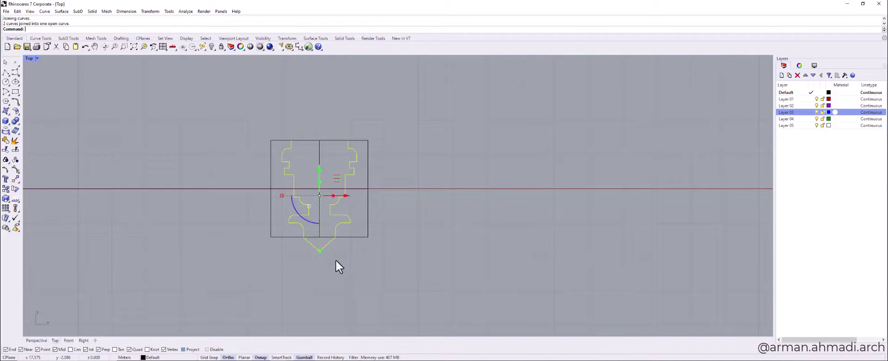
click(335, 259)
Close the joined profile across its open upper end with CloseCrv
click(329, 241)
text(C)
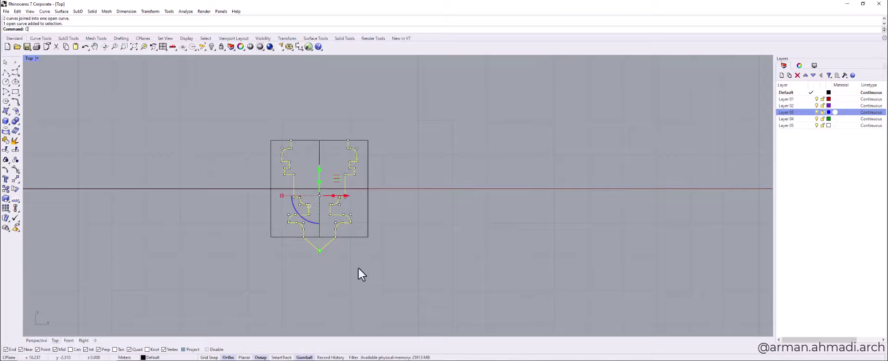
text(loseCrv)
key(Return)
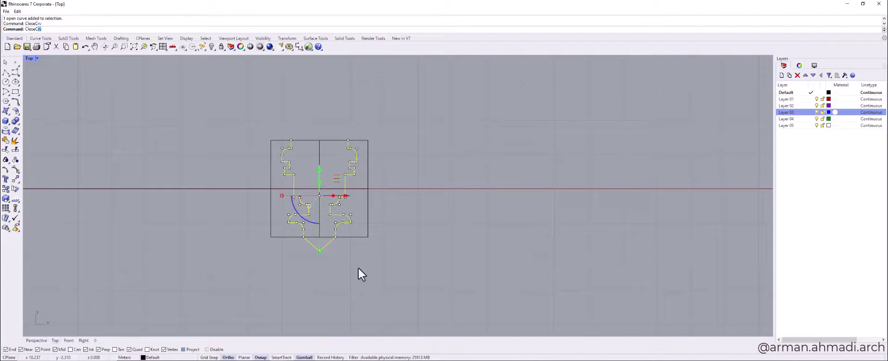
key(Escape)
scroll(351, 254, down, 4)
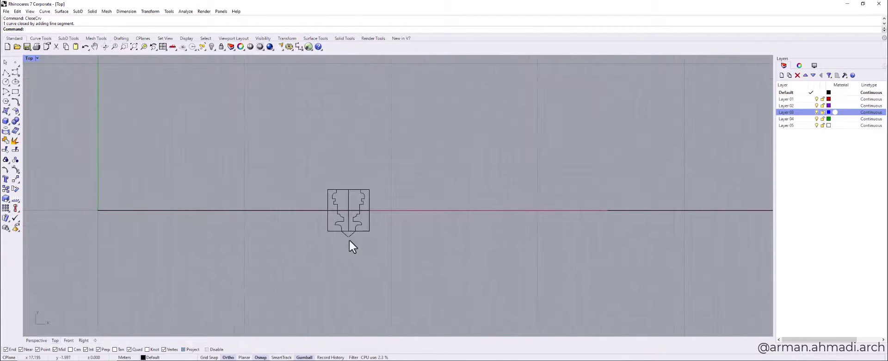
Show the profile and arches in the Perspective view and set its display mode to Shaded
click(348, 236)
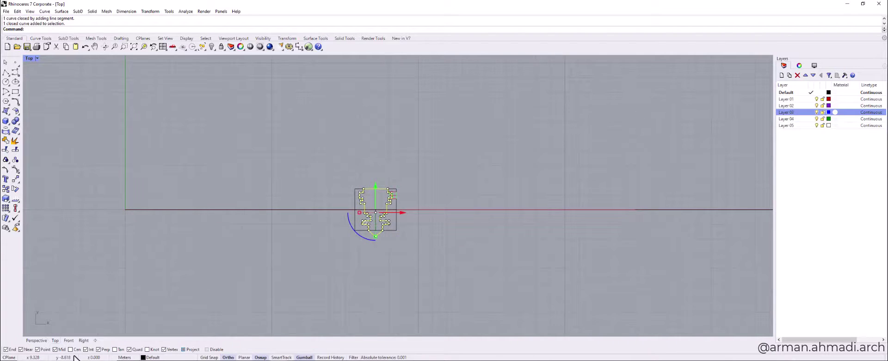
click(42, 340)
right_drag(413, 267, 425, 232)
scroll(425, 232, down, 8)
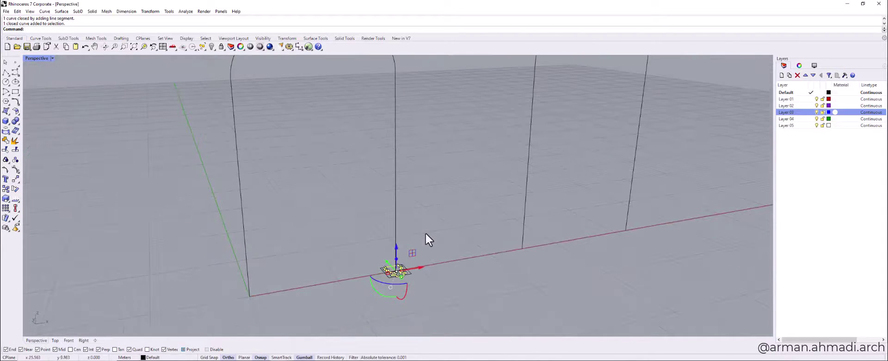
click(52, 58)
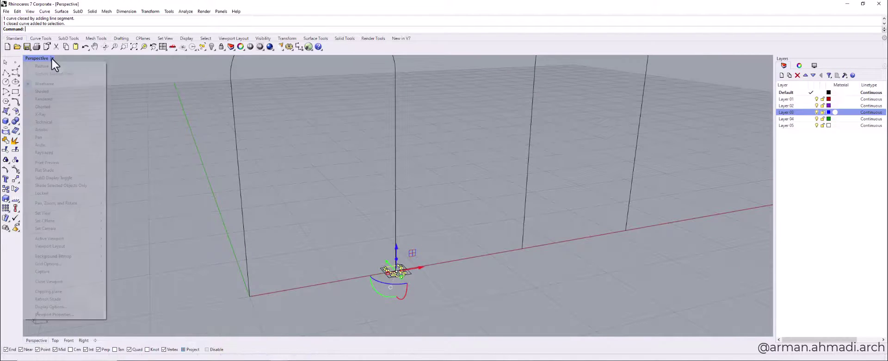
click(43, 92)
scroll(347, 226, up, 2)
key(Escape)
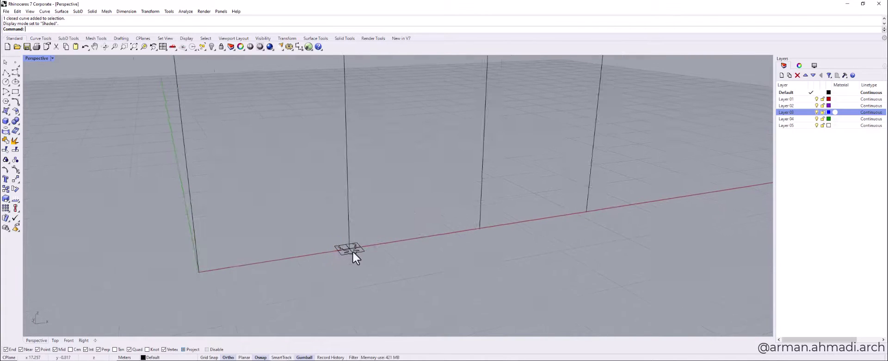
scroll(349, 235, up, 3)
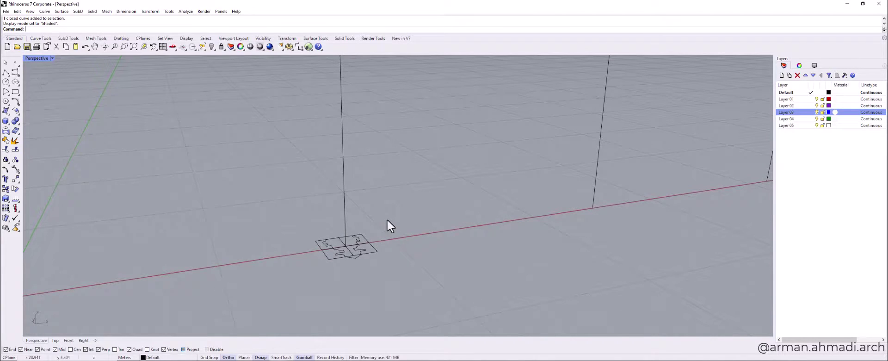
Sweep the closed profile along the first arch curve with Sweep1
key(Return)
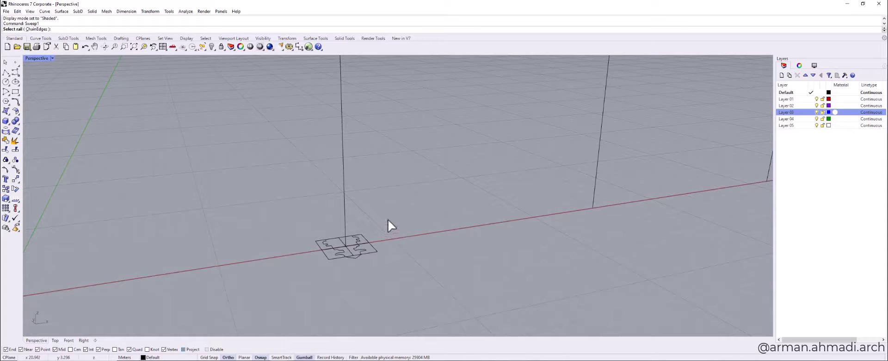
click(345, 214)
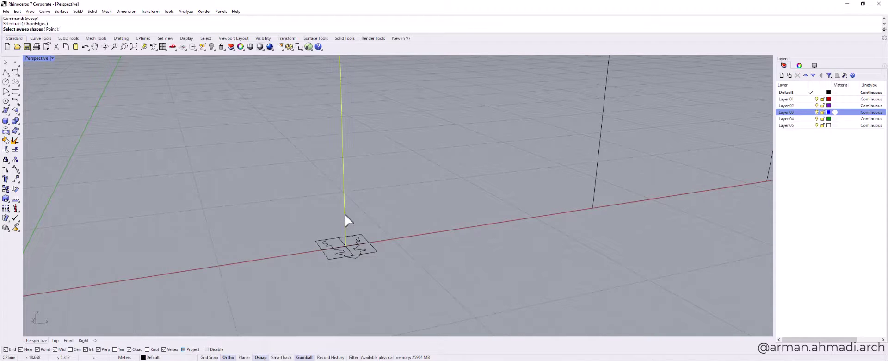
click(357, 248)
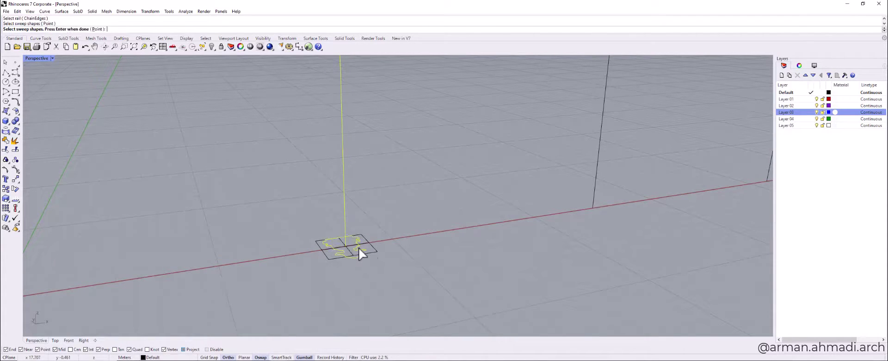
key(Return)
key(Return)
click(443, 246)
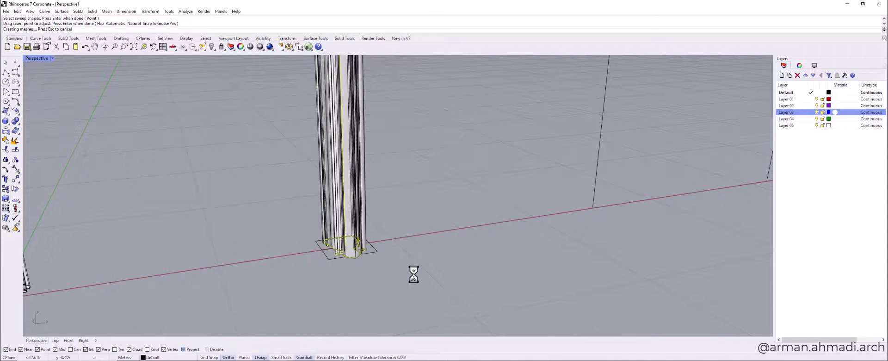
Cap the open ends of the swept arch
text(C)
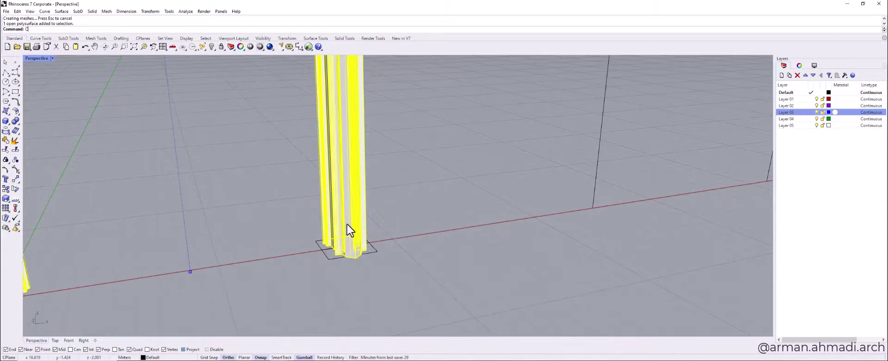
text(ap)
key(Return)
scroll(363, 298, down, 5)
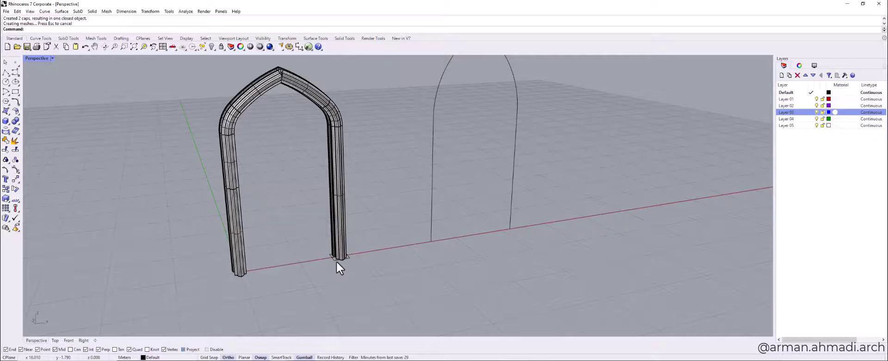
right_drag(363, 268, 342, 245)
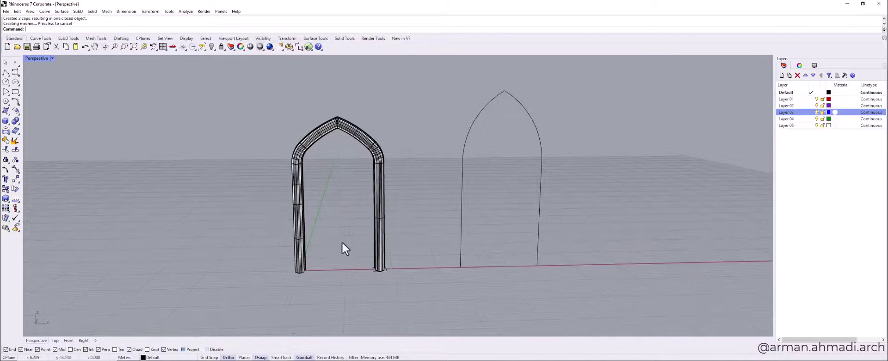
Set the view's display mode to Arctic and examine the swept arch and its feet from several angles
click(52, 58)
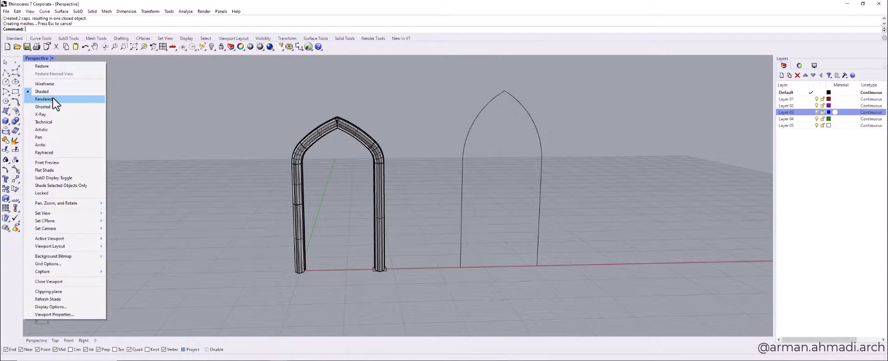
click(56, 146)
right_drag(313, 204, 400, 230)
right_drag(339, 158, 386, 263)
scroll(359, 247, up, 5)
scroll(387, 264, down, 5)
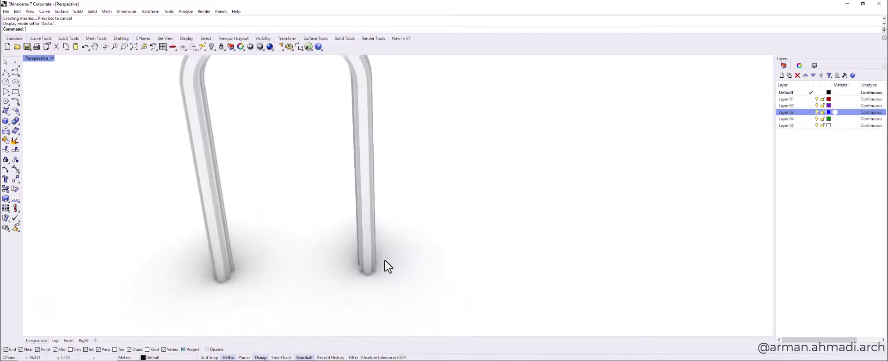
Undo the cap and the sweep, and return the view's display mode to Shaded
key(ctrl+z)
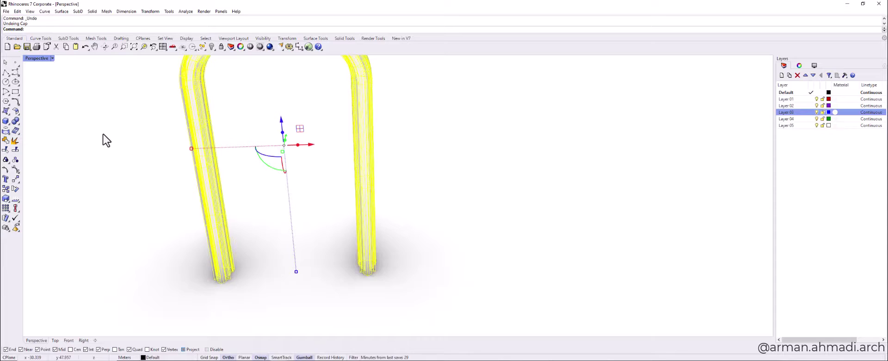
key(ctrl+z)
click(53, 59)
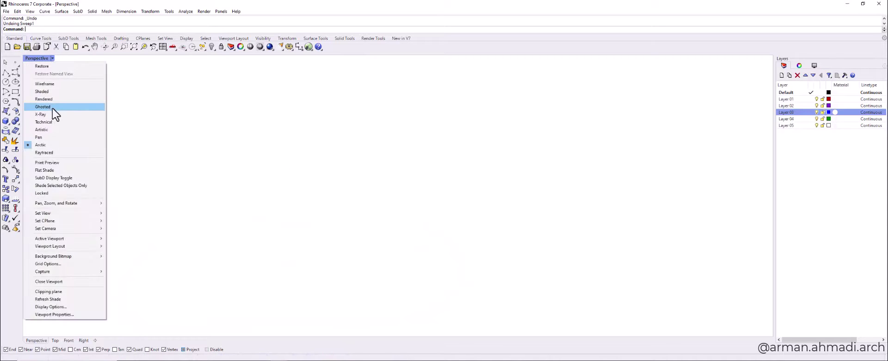
click(54, 91)
scroll(362, 245, up, 5)
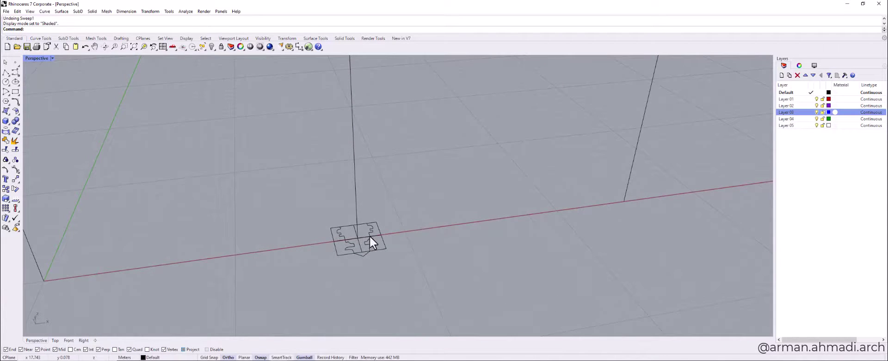
Stretch the closed profile along the X axis so its sides nearly reach the edges of the square
click(369, 235)
click(394, 273)
click(370, 244)
right_drag(409, 240, 386, 261)
scroll(413, 198, up, 5)
right_drag(393, 192, 344, 182)
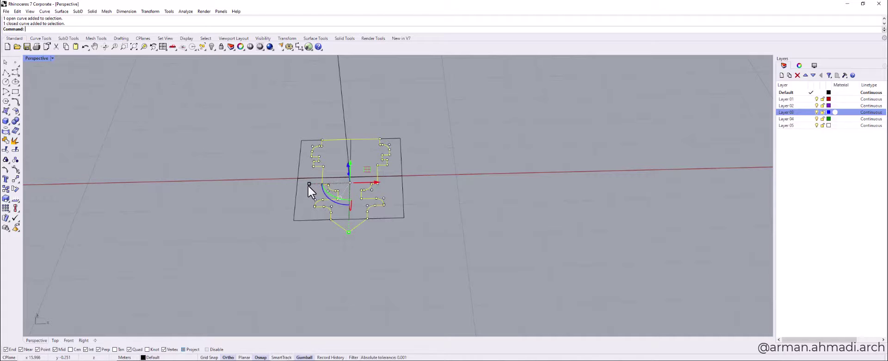
drag(308, 183, 298, 184)
click(255, 218)
scroll(370, 193, down, 6)
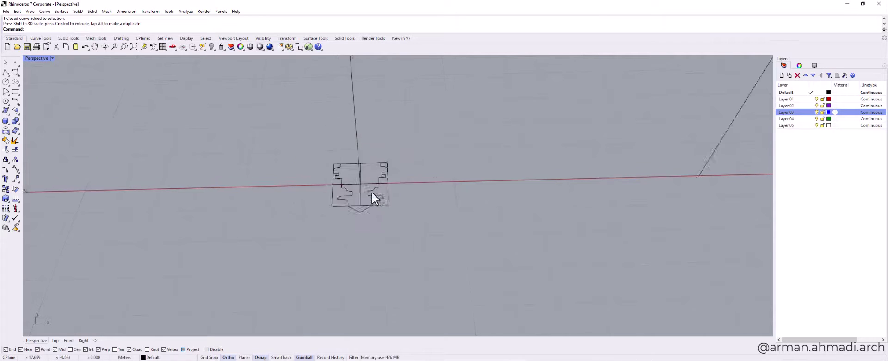
Shrink the closed profile slightly along the Y axis so its pointed tip sits closer to the square's edge
right_drag(371, 192, 360, 225)
click(360, 223)
scroll(354, 251, up, 3)
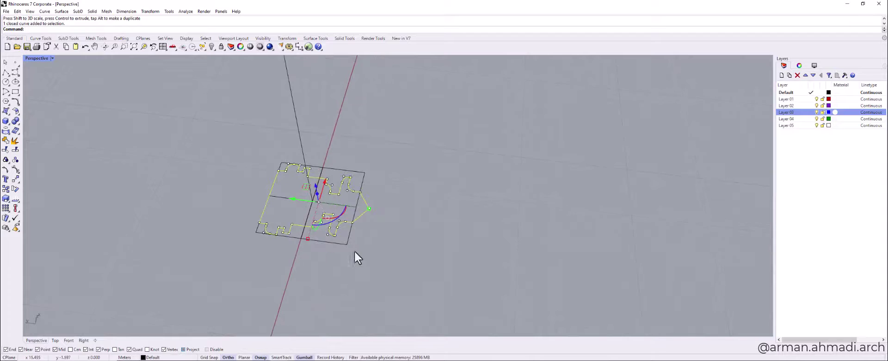
drag(368, 208, 364, 209)
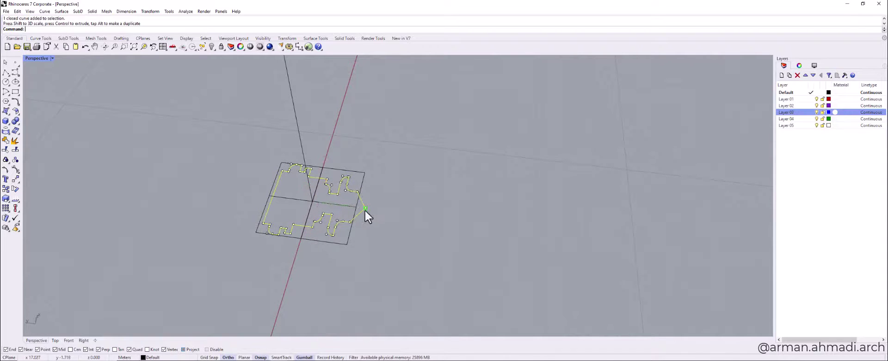
click(373, 243)
scroll(375, 242, down, 6)
right_drag(375, 242, 349, 234)
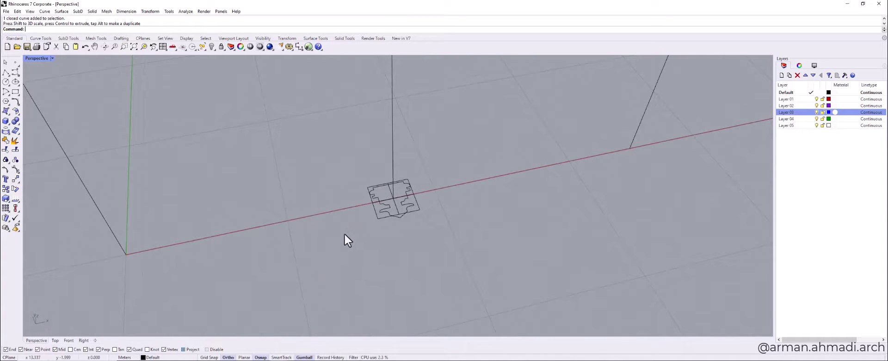
Sweep the closed profile along the first arch curve with Sweep1, using the Freeform frame style and unchanged cross sections
text(sw)
key(Return)
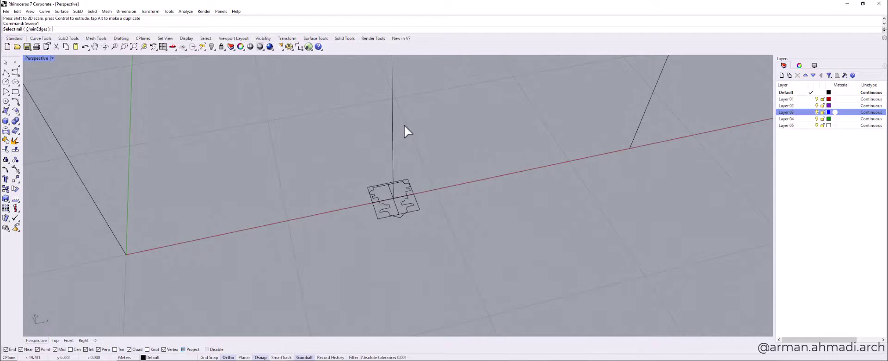
click(393, 128)
scroll(406, 201, up, 2)
click(407, 201)
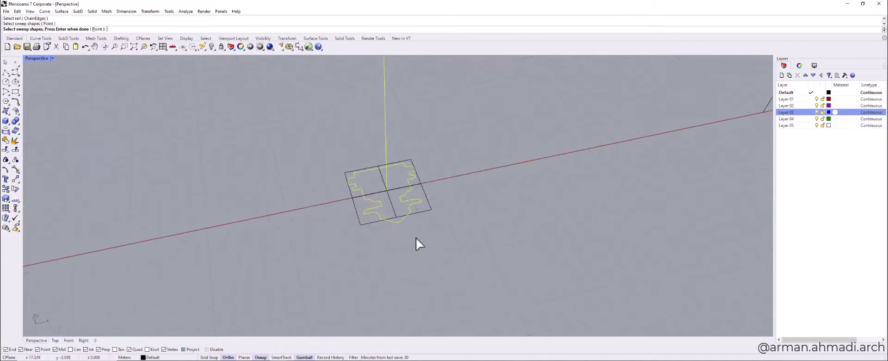
scroll(419, 238, down, 2)
key(Return)
key(Return)
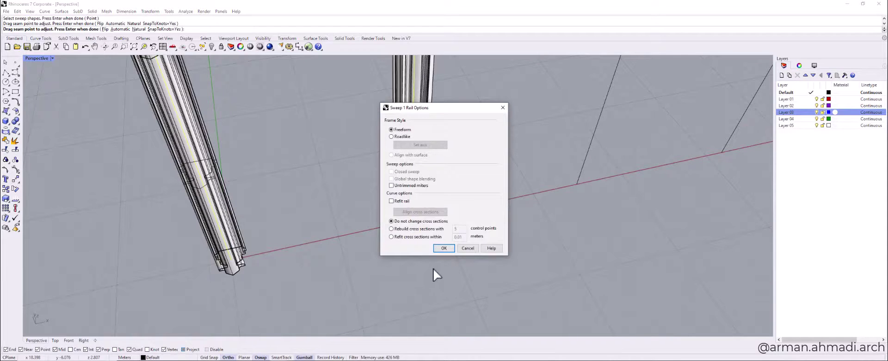
click(444, 247)
Cap the open ends of the swept first arch
scroll(398, 263, down, 3)
click(404, 206)
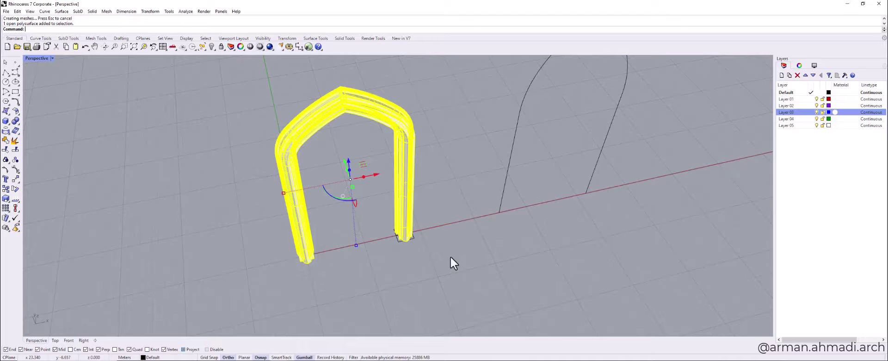
text(Cap)
key(Return)
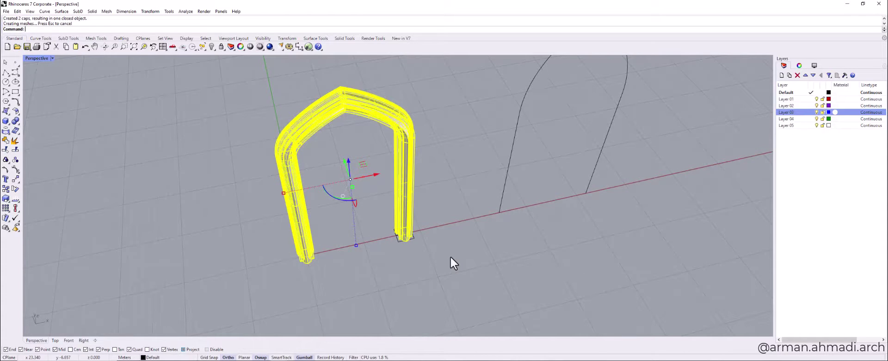
Select the closed profile curve at the first arch's foot and move it along the X axis into the gap before the second arch
scroll(407, 247, up, 5)
click(362, 238)
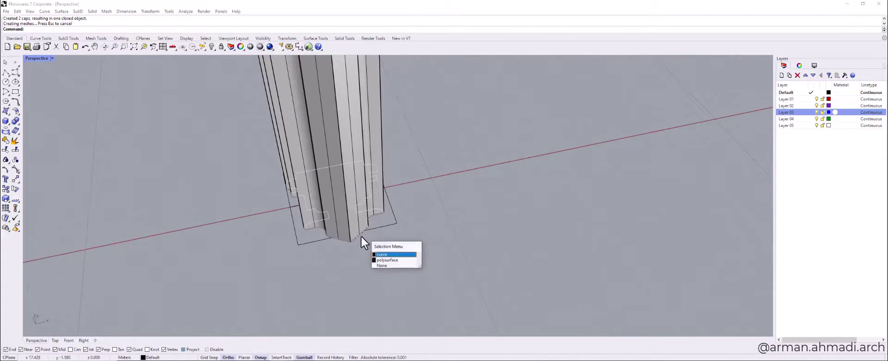
click(389, 256)
scroll(314, 248, down, 3)
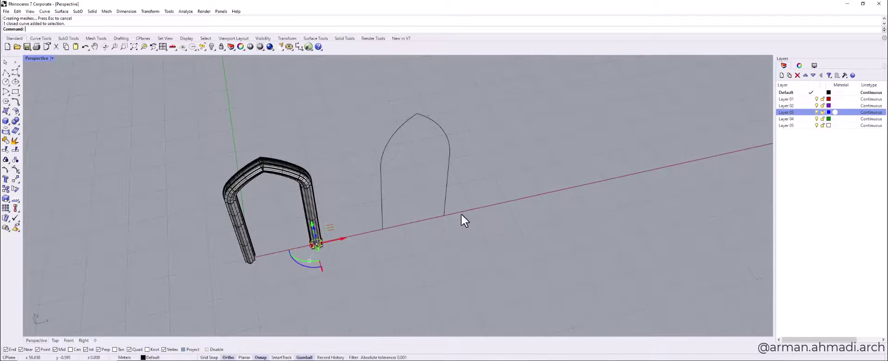
scroll(461, 212, up, 4)
scroll(372, 240, down, 3)
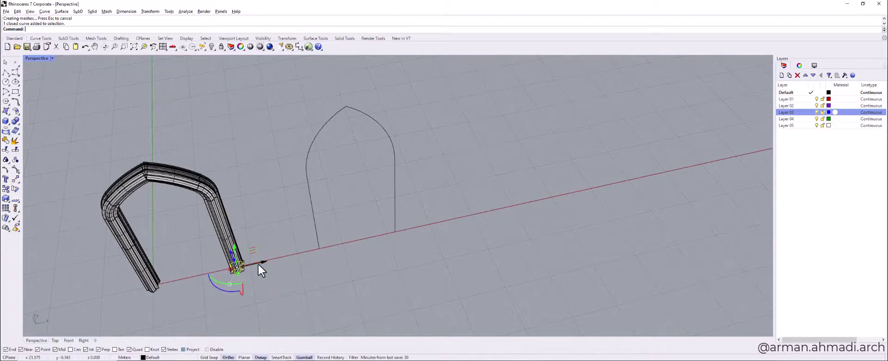
drag(257, 263, 307, 264)
scroll(338, 247, up, 5)
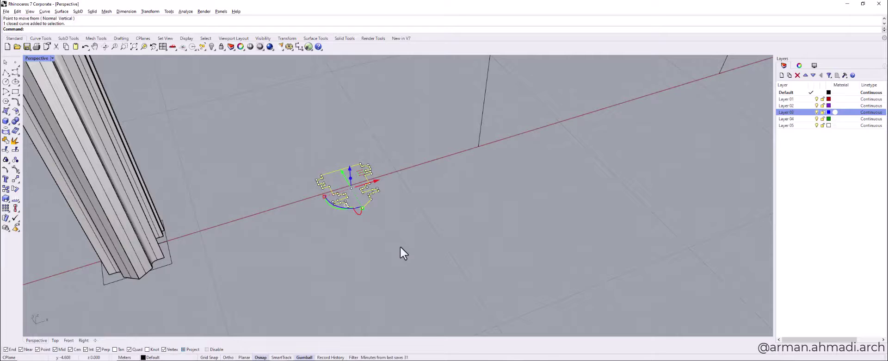
Calculate the area of the closed profile curve between the two arches
text(tr)
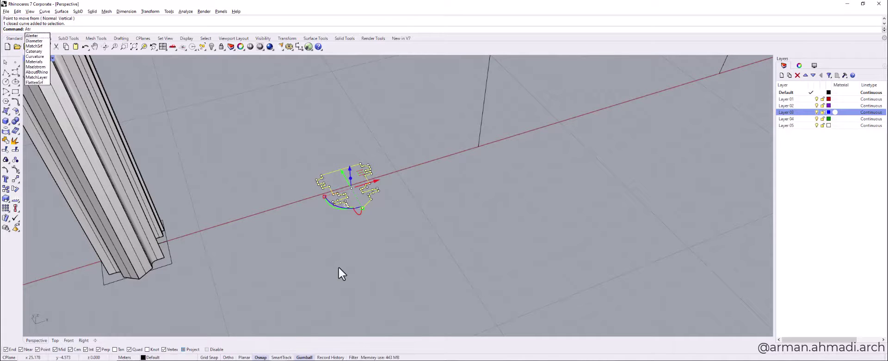
key(BackSpace)
key(BackSpace)
text(rea)
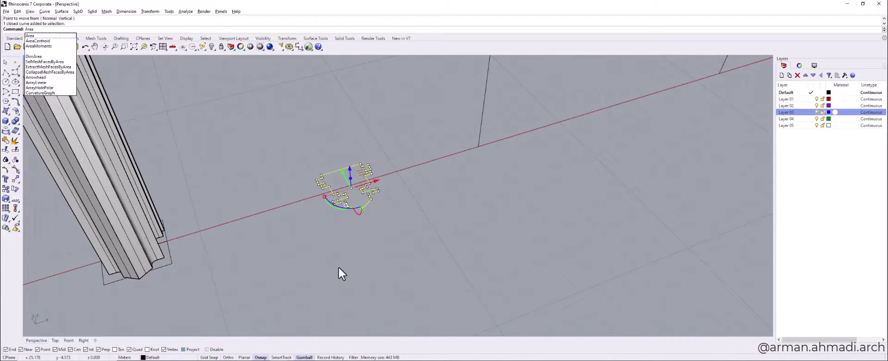
key(Return)
key(Escape)
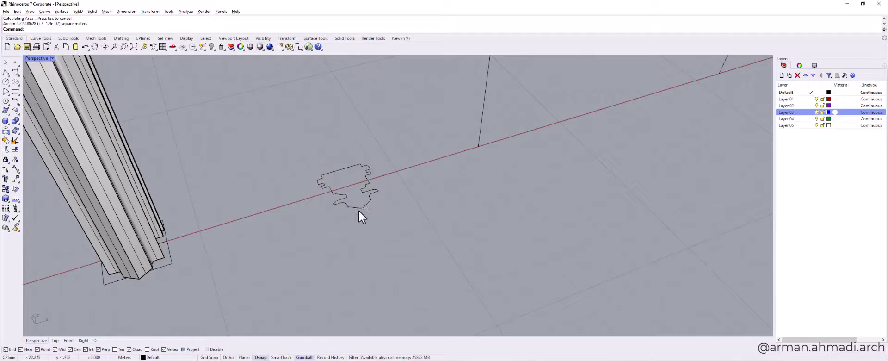
Place a point at the profile curve's area centroid with AreaCentroid
click(359, 209)
text(AreaCentroid)
key(Return)
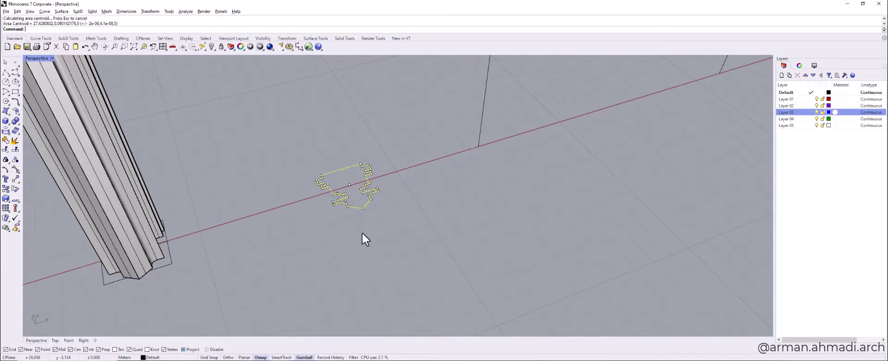
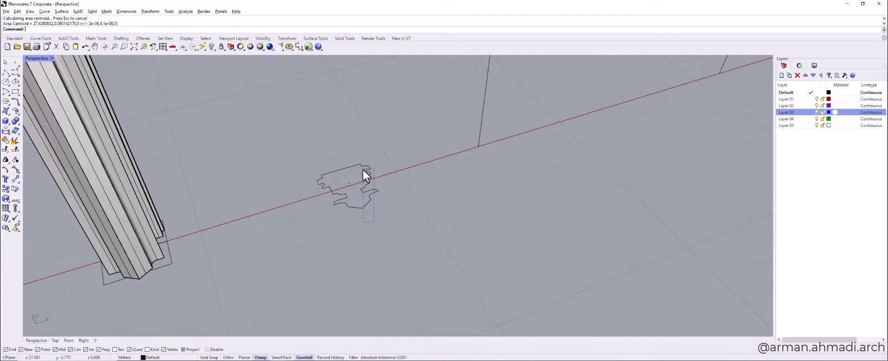
Move the profile curve from its area centroid to the base endpoint of the second arch's far leg
drag(363, 168, 362, 167)
text(m)
key(Return)
click(349, 185)
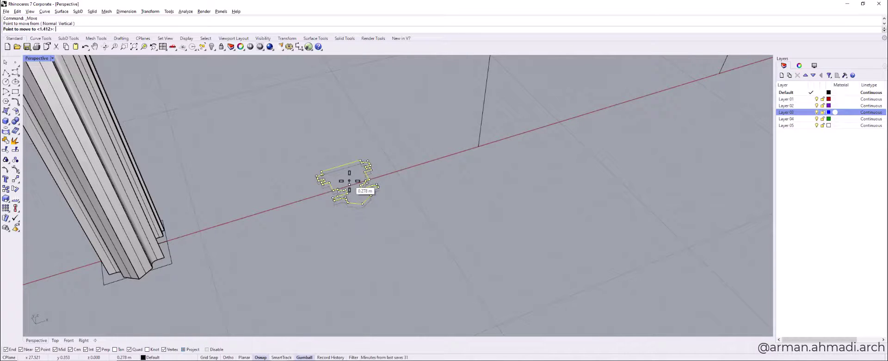
scroll(349, 184, down, 5)
click(493, 139)
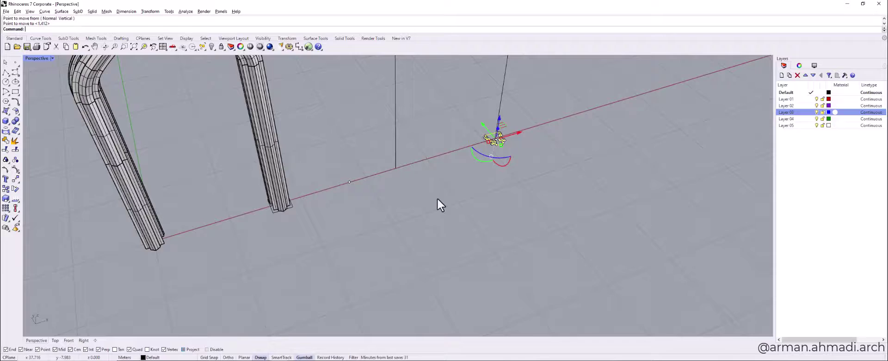
Sweep the profile along the second arch curve with the Freeform frame style, and cap the open ends of the result
scroll(437, 198, down, 4)
scroll(383, 208, up, 4)
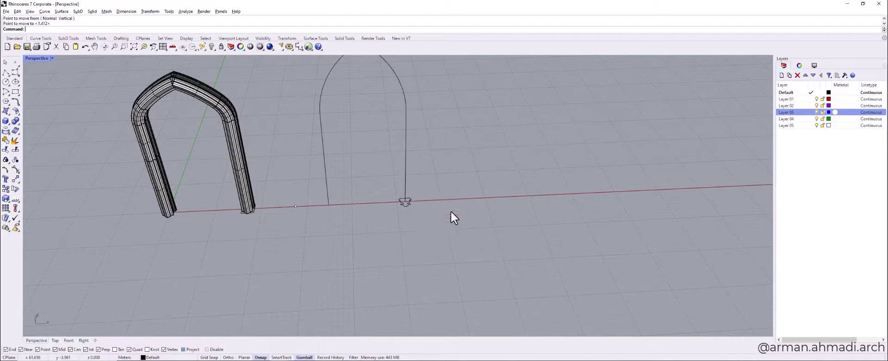
key(Return)
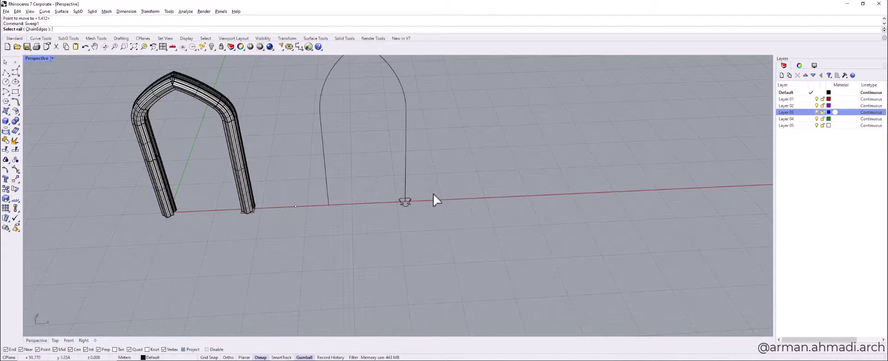
click(405, 138)
click(410, 205)
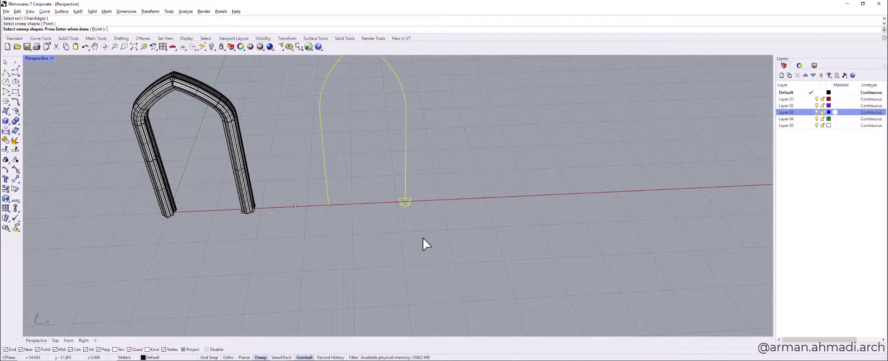
key(Return)
key(Return)
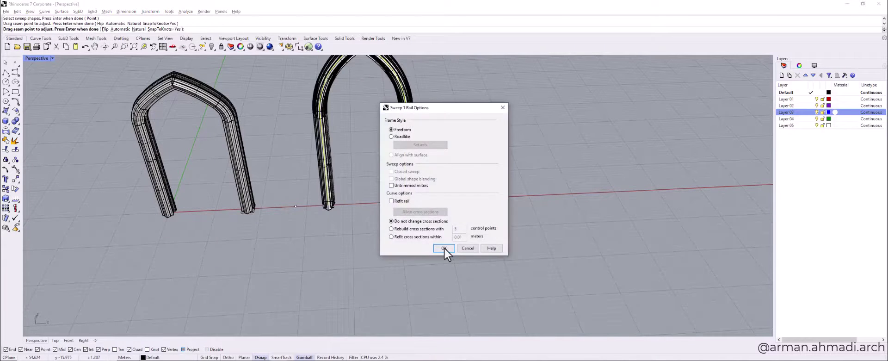
click(443, 247)
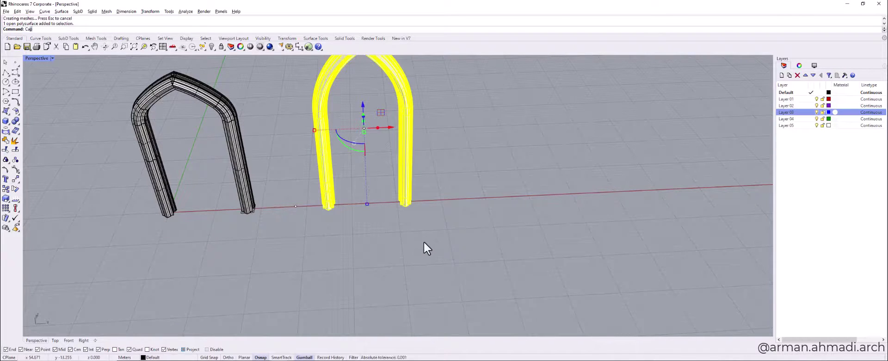
text(Cap)
key(Return)
Examine both swept arches up close and from several angles
scroll(404, 251, down, 4)
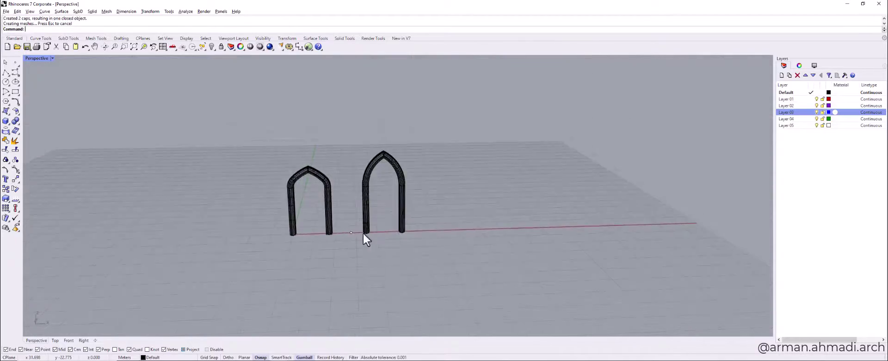
scroll(371, 195, up, 7)
right_drag(362, 232, 332, 262)
scroll(375, 211, down, 2)
scroll(379, 110, up, 7)
scroll(443, 104, up, 3)
right_drag(444, 104, 492, 124)
scroll(492, 124, down, 8)
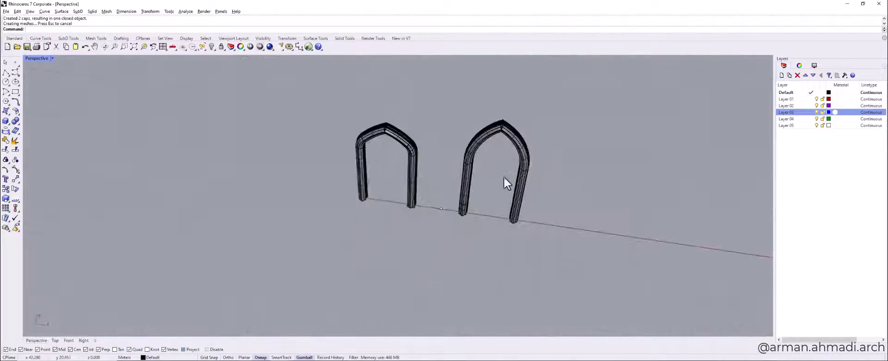
right_drag(505, 183, 388, 192)
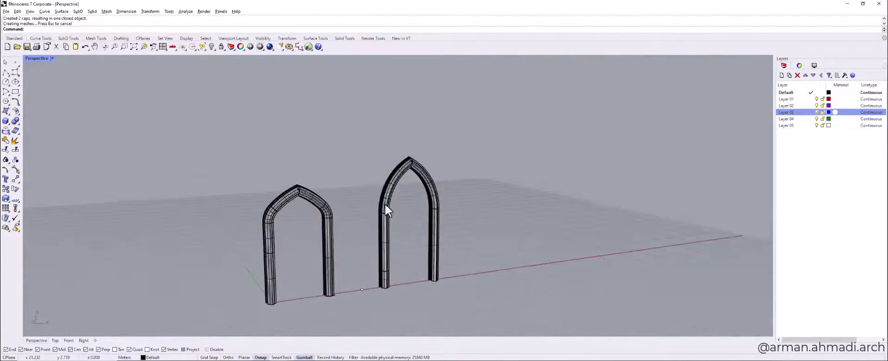
Set the Perspective view's display mode to Arctic and examine both arches from several angles
click(53, 58)
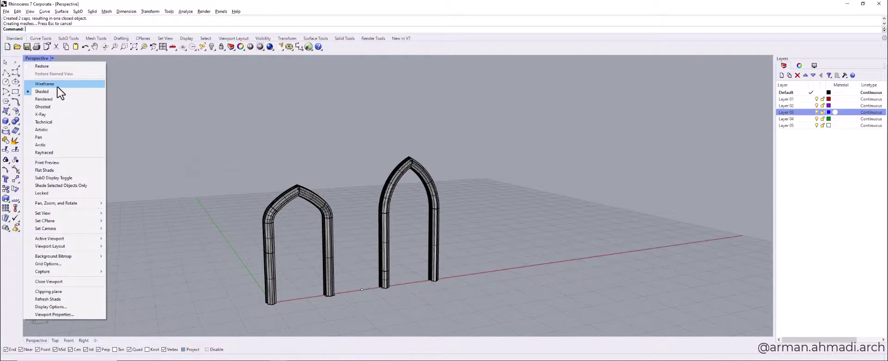
click(58, 145)
mouse_move(339, 215)
right_down()
mouse_move(416, 236)
mouse_move(353, 210)
right_up()
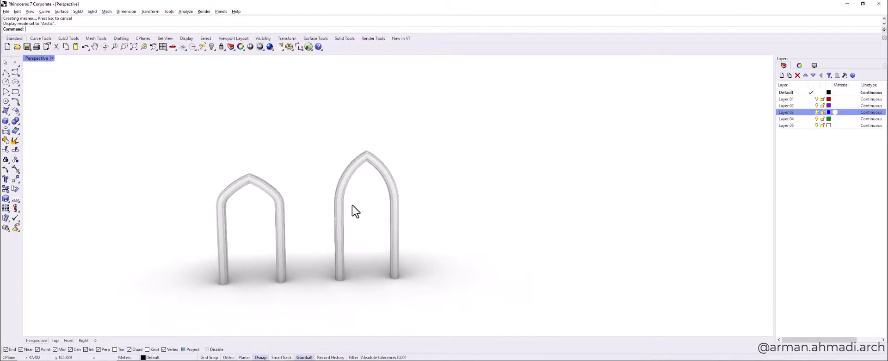
scroll(409, 217, up, 5)
scroll(408, 218, down, 5)
right_drag(409, 218, 439, 201)
scroll(382, 239, down, 5)
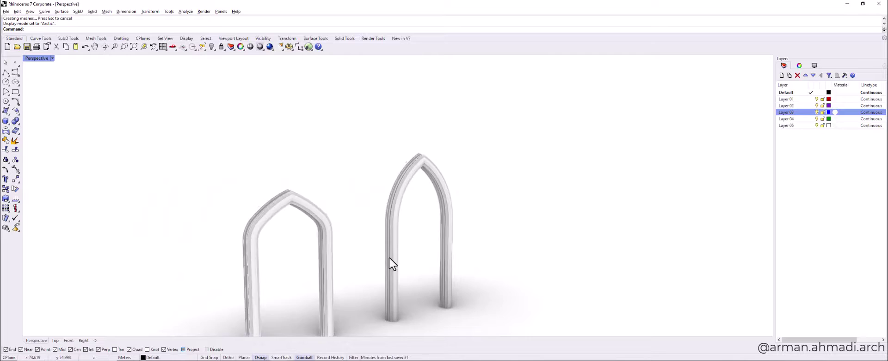
shift+right_drag(390, 257, 379, 236)
scroll(366, 237, up, 5)
scroll(366, 237, down, 5)
Return the Perspective view's display mode to Shaded
click(53, 58)
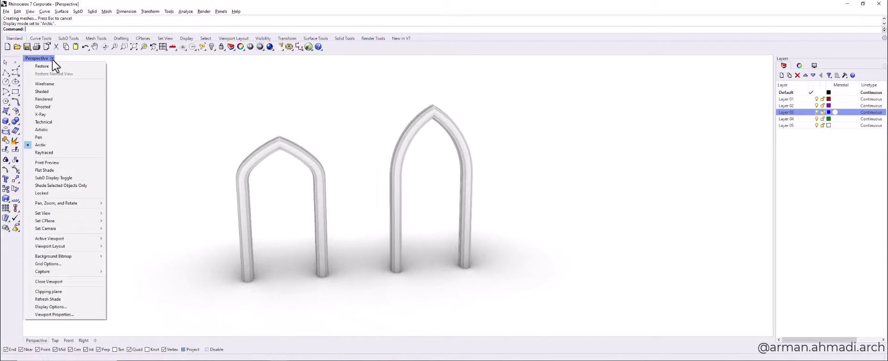
click(49, 92)
right_drag(348, 212, 320, 212)
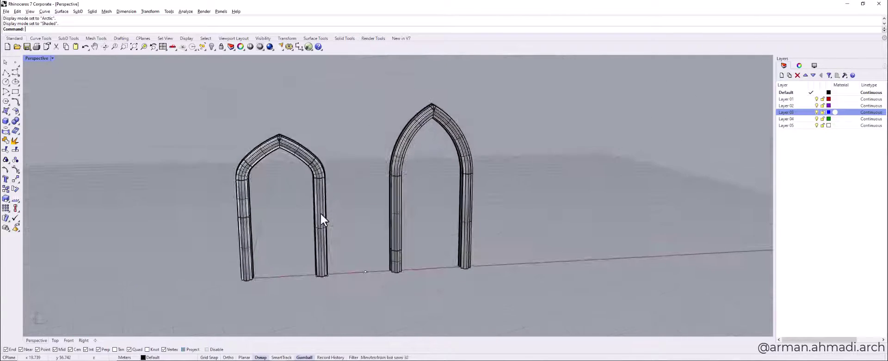
Switch to the Front view and frame both arches in it
click(69, 339)
right_drag(280, 196, 350, 193)
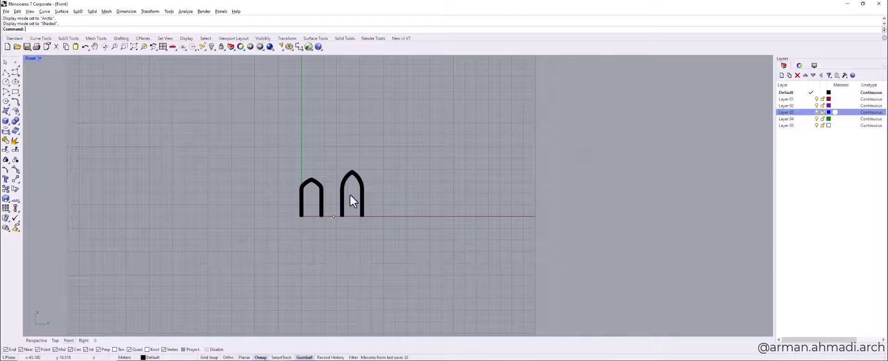
scroll(346, 193, up, 16)
scroll(345, 193, down, 2)
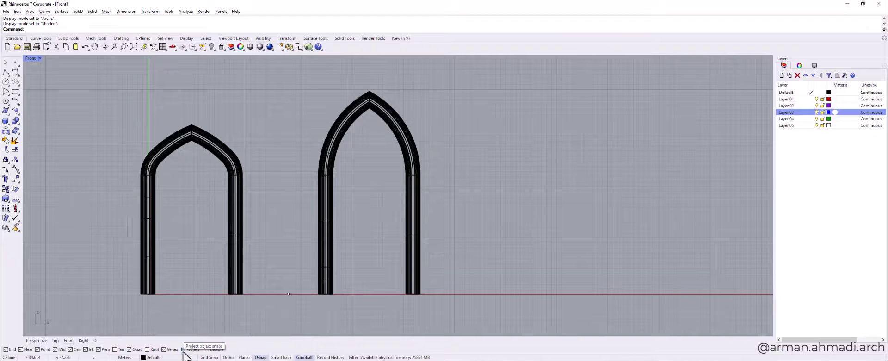
right_drag(406, 237, 377, 247)
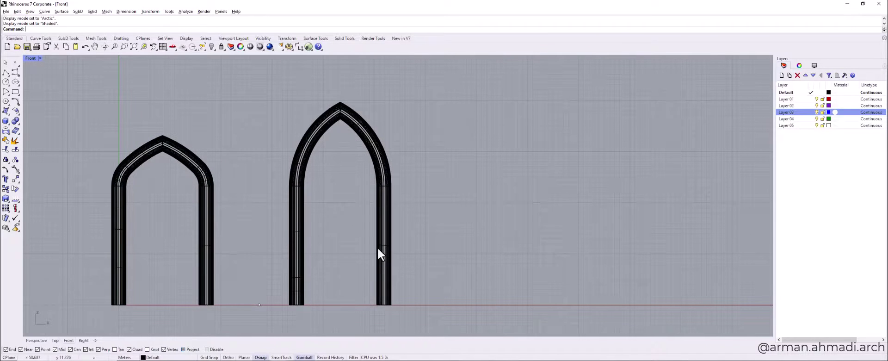
Turn off every enabled object snap, including End, Near, Point, Mid, Perp, Quad and Vertex
click(163, 350)
click(129, 349)
click(114, 349)
click(98, 349)
click(85, 349)
click(55, 349)
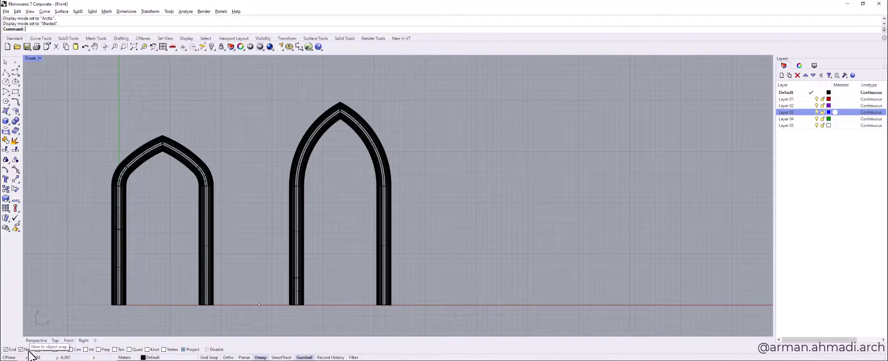
click(27, 350)
click(7, 350)
right_drag(369, 187, 342, 180)
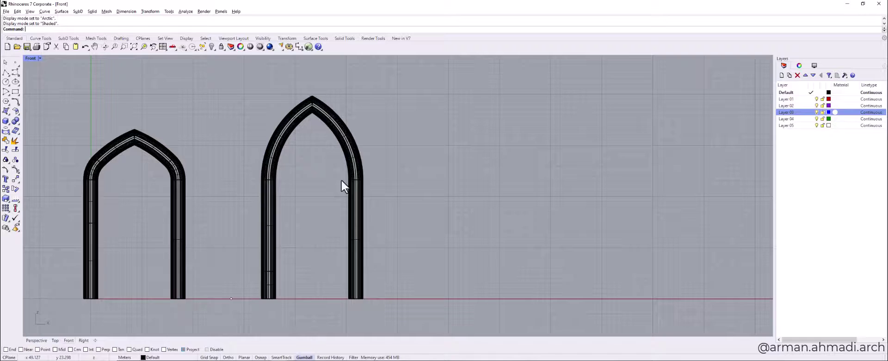
Draw a horizontal line across the taller arch at its spring line, extending past both outer edges
click(15, 75)
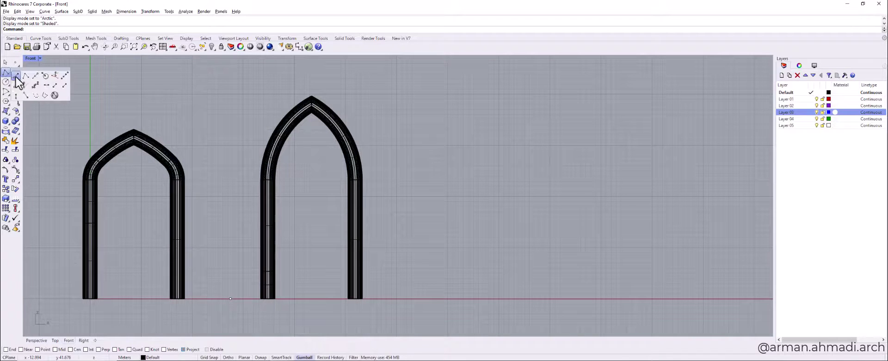
click(16, 75)
right_drag(303, 179, 297, 199)
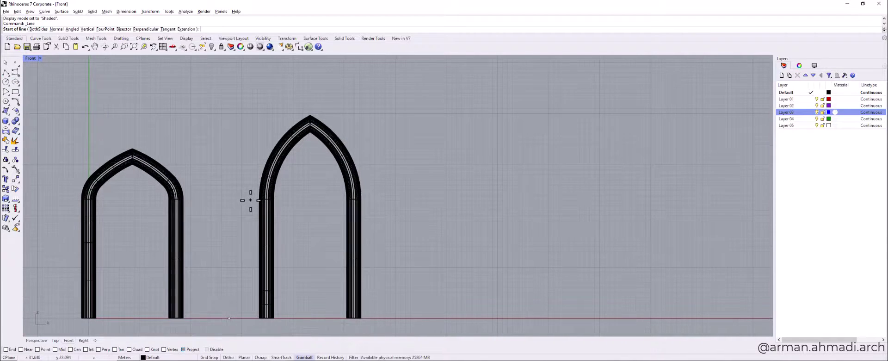
scroll(250, 199, up, 5)
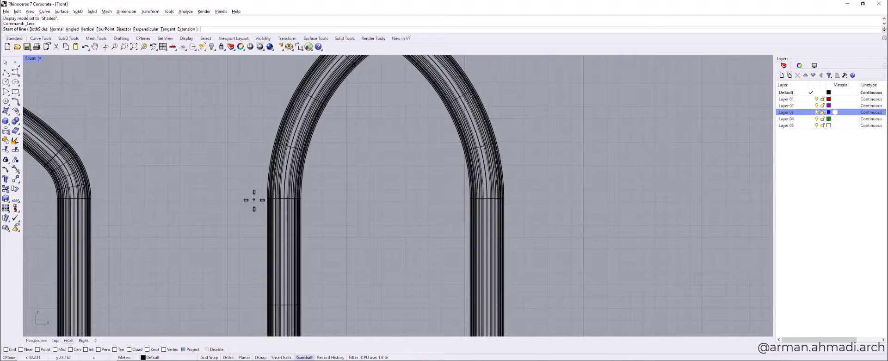
click(254, 199)
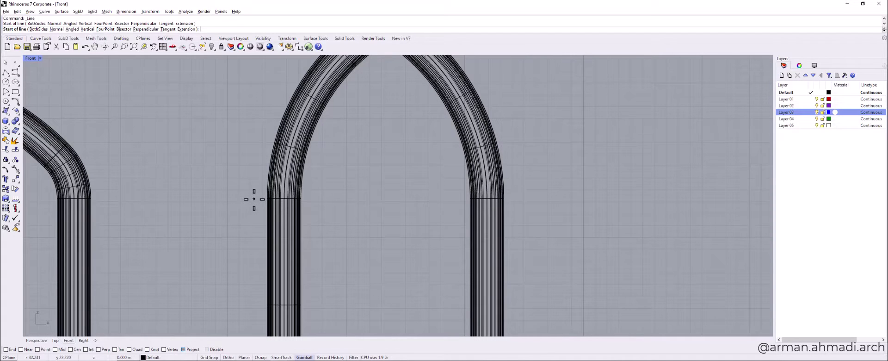
click(563, 199)
scroll(555, 204, down, 5)
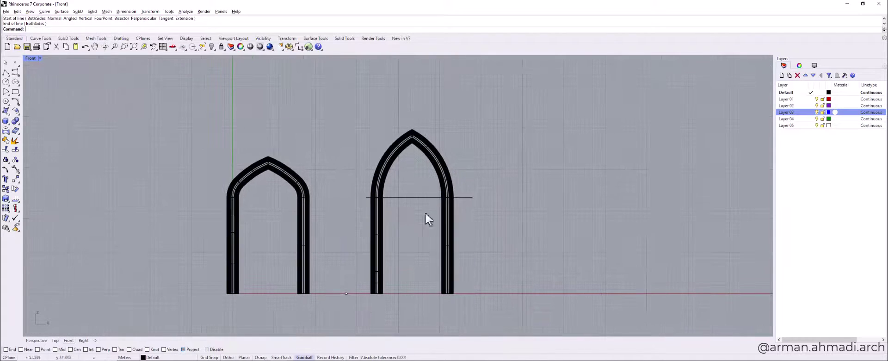
Draw a vertical line about 21.4 m long with Ortho on, crossing the horizontal line beside the taller arch's left leg
scroll(425, 214, up, 5)
key(Return)
scroll(426, 242, down, 4)
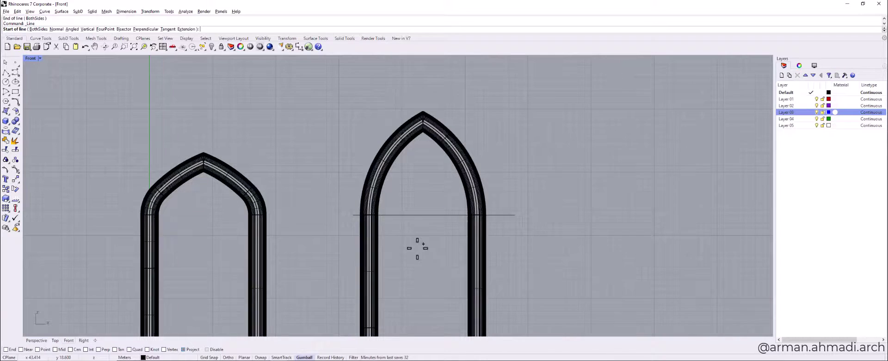
click(360, 114)
key(F8)
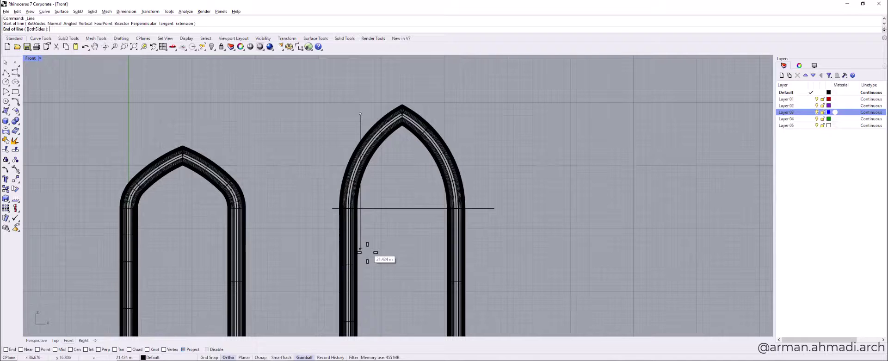
shift+click(367, 252)
right_drag(412, 237, 384, 242)
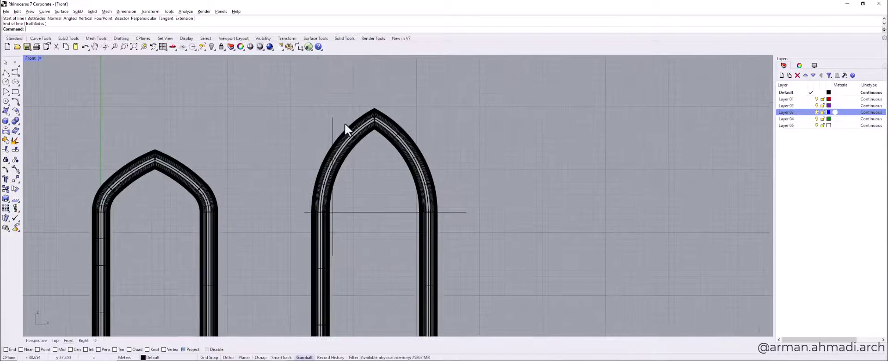
Lengthen the vertical line slightly by scaling it along its own direction
click(332, 126)
drag(336, 258, 334, 266)
click(375, 251)
right_drag(404, 229, 367, 278)
scroll(372, 221, down, 2)
Move the vertical line upward so its lower end sits just below the horizontal line
click(305, 179)
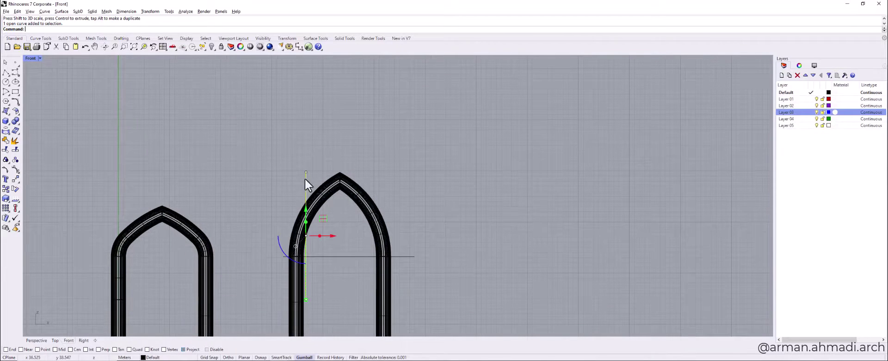
drag(306, 211, 306, 168)
right_drag(378, 247, 369, 232)
click(329, 243)
scroll(313, 202, up, 5)
scroll(313, 204, down, 3)
scroll(347, 228, down, 2)
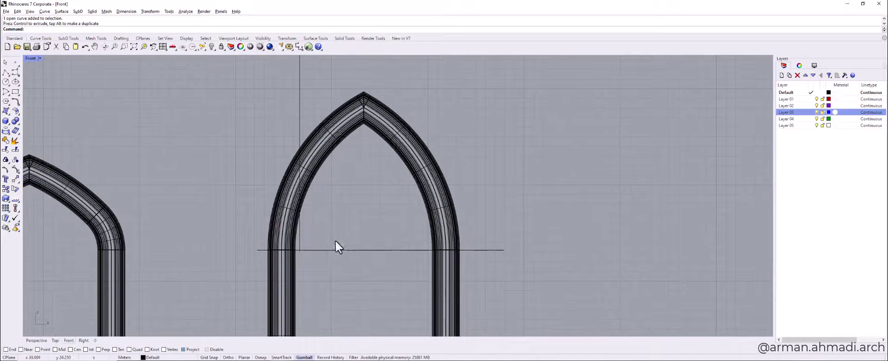
Try to move the vertical line's lower endpoint up to the horizontal line
click(300, 236)
scroll(302, 241, up, 10)
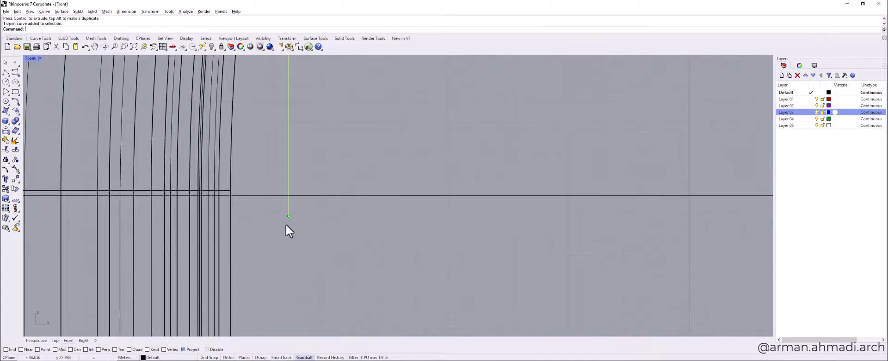
scroll(296, 217, down, 10)
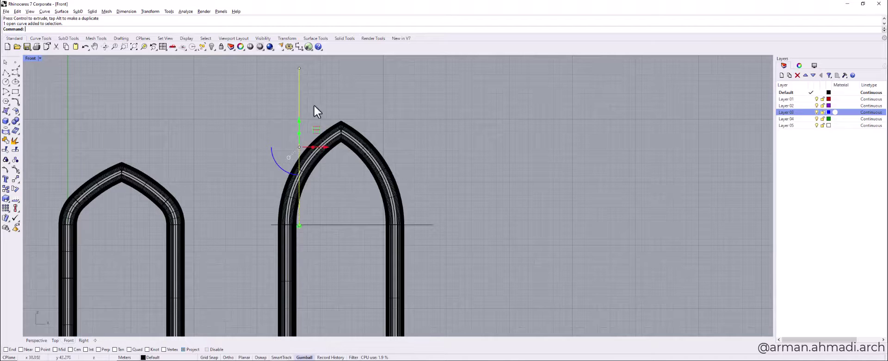
click(300, 69)
scroll(300, 225, up, 10)
click(298, 228)
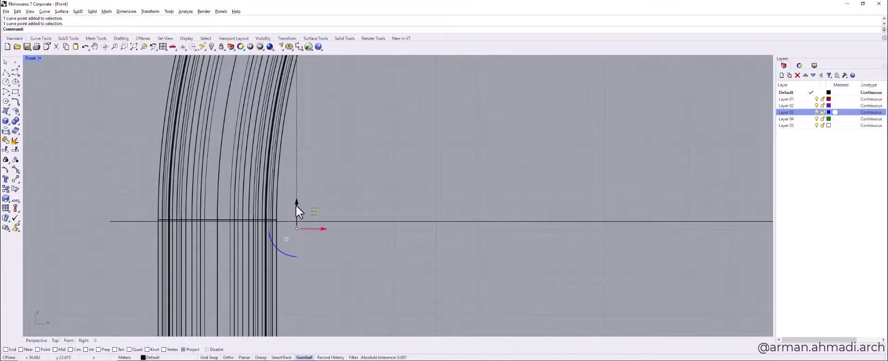
drag(297, 203, 293, 202)
key(Escape)
key(Escape)
Trim off the piece of the vertical line that overhangs below the horizontal line
text(trim)
key(Return)
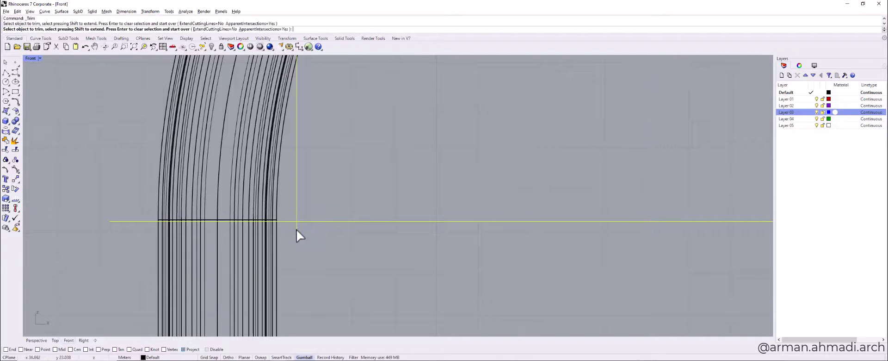
scroll(297, 231, down, 5)
scroll(317, 252, up, 2)
key(Return)
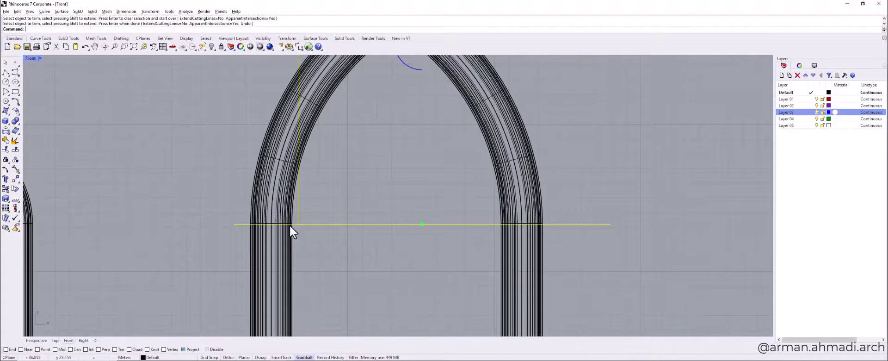
Split off the horizontal line's left end by trimming it at the left leg's inner edge, and delete the outer piece
scroll(295, 229, up, 5)
click(297, 226)
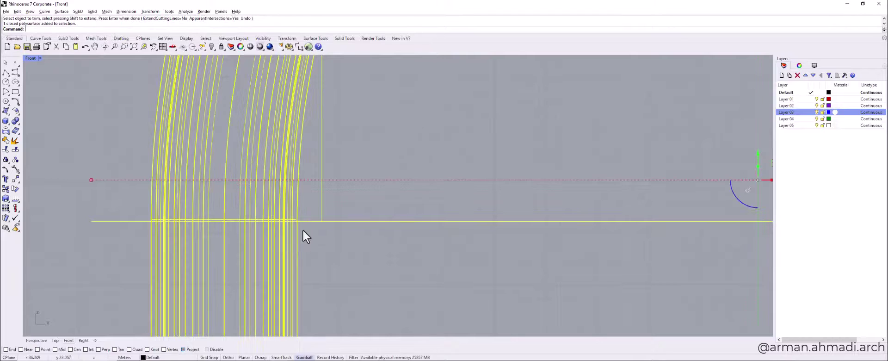
scroll(315, 238, down, 4)
key(Return)
scroll(324, 242, up, 6)
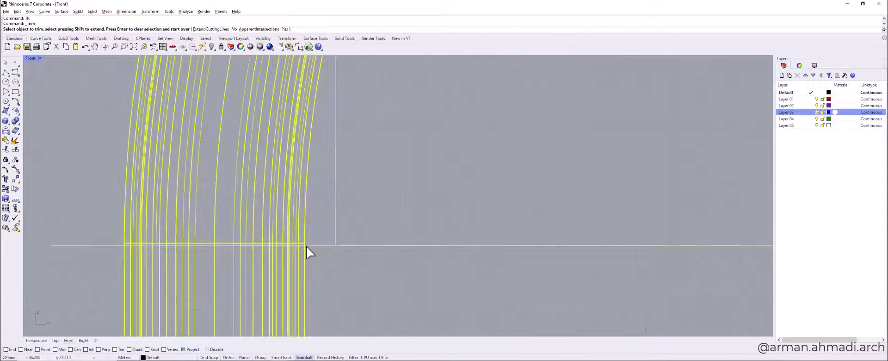
click(301, 241)
scroll(334, 256, down, 4)
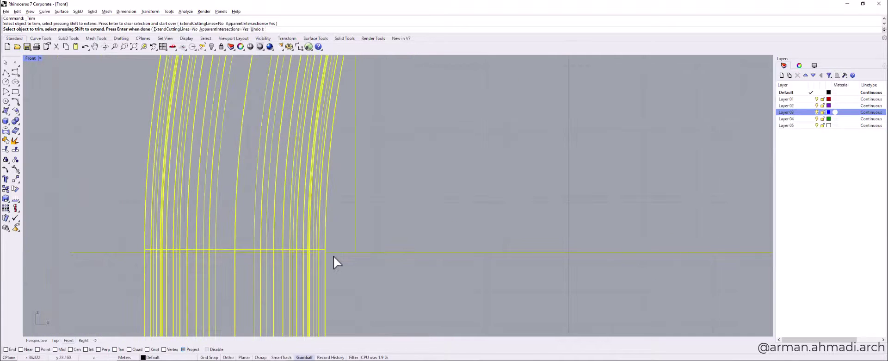
key(Return)
drag(91, 198, 90, 198)
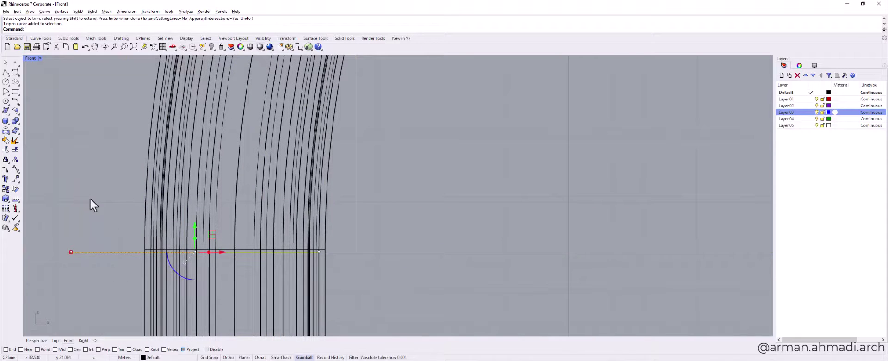
key(Delete)
Trim the horizontal line at the right leg's inner edge and delete the leftover outer piece
scroll(106, 203, down, 3)
scroll(433, 223, up, 3)
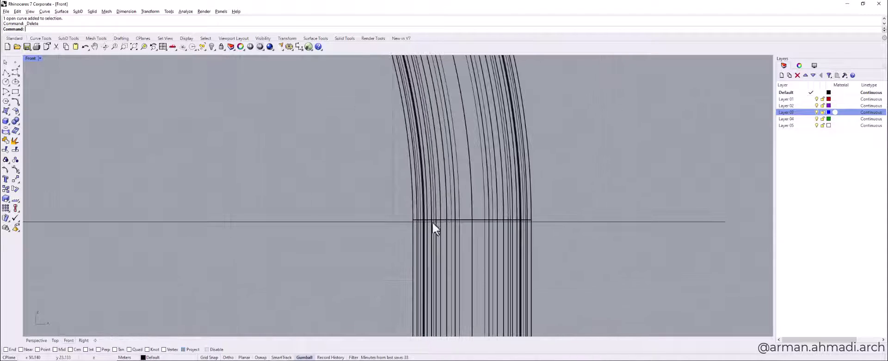
drag(563, 199, 521, 260)
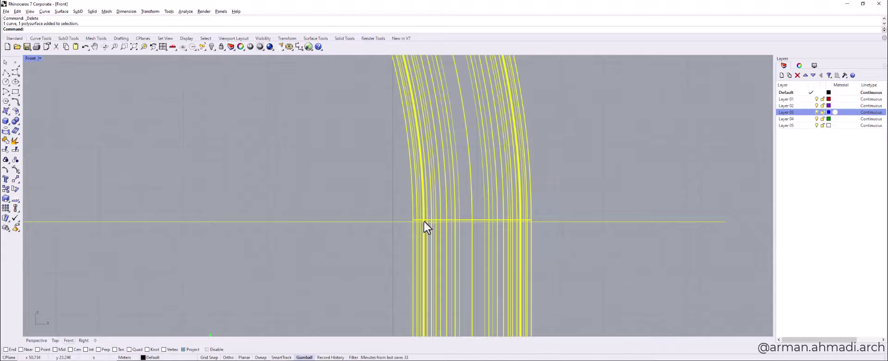
scroll(424, 222, up, 3)
text(TR)
key(Return)
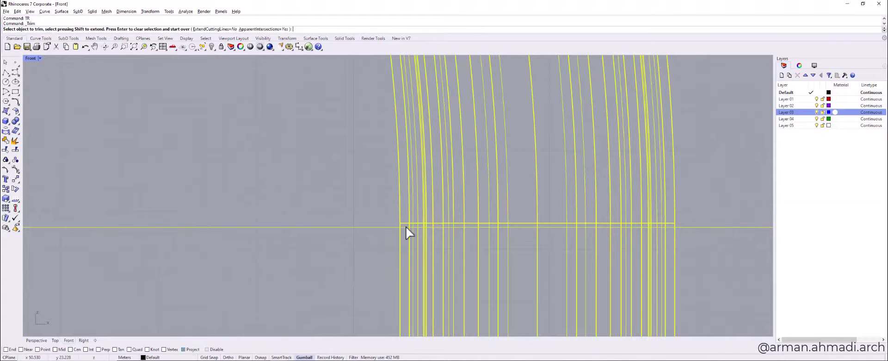
click(406, 226)
key(Return)
scroll(393, 243, down, 10)
click(508, 238)
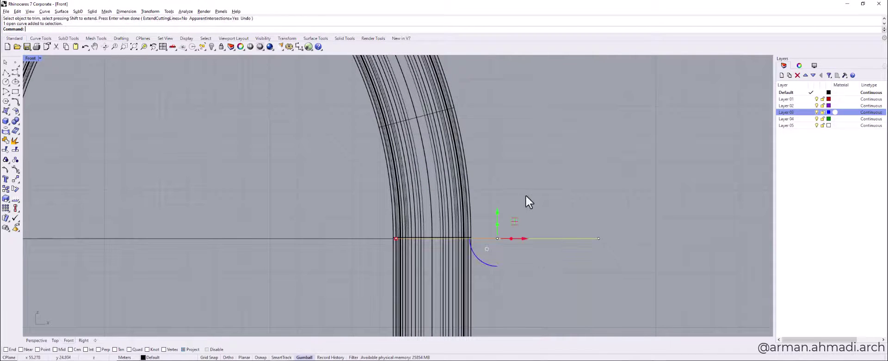
key(Delete)
Try a pipe of 0.3 m radius along the vertical line and undo it
scroll(517, 205, down, 5)
scroll(401, 258, up, 3)
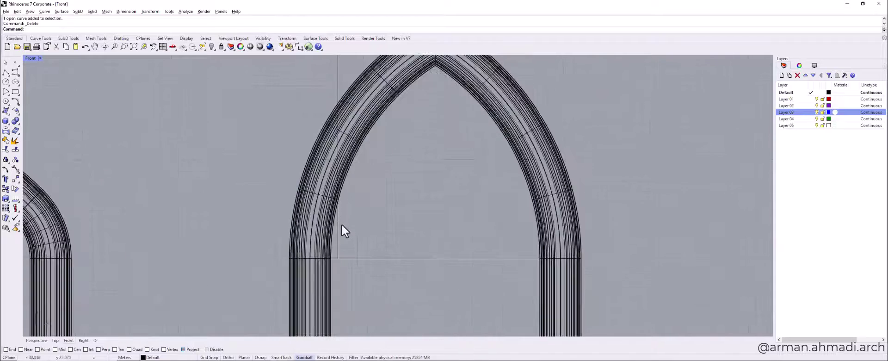
scroll(341, 223, up, 2)
scroll(335, 239, down, 3)
click(335, 238)
right_drag(379, 248, 360, 279)
text(pipe)
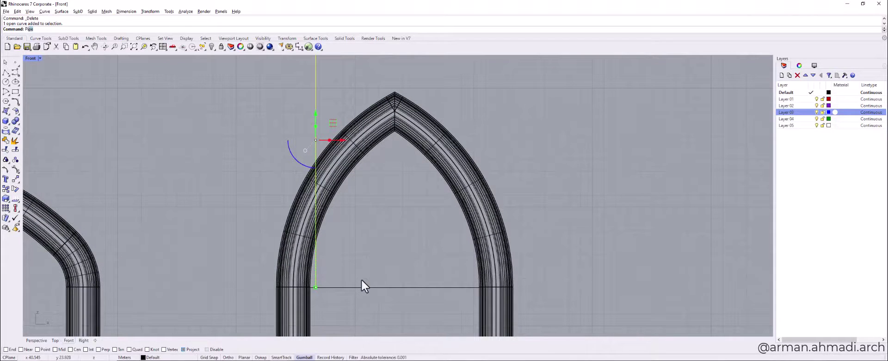
key(Return)
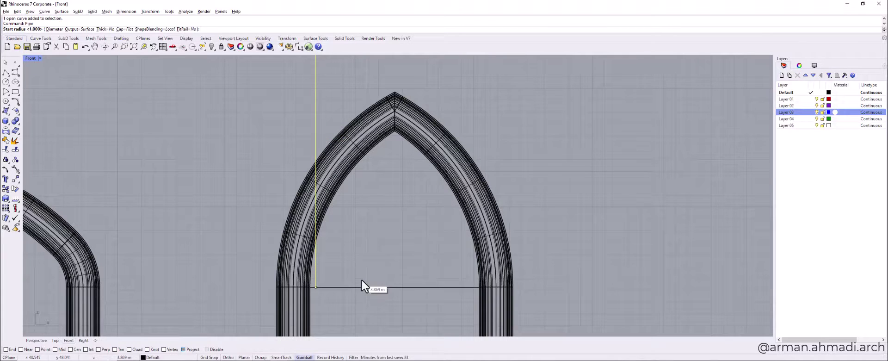
text(0.3)
key(Return)
key(Return)
key(Return)
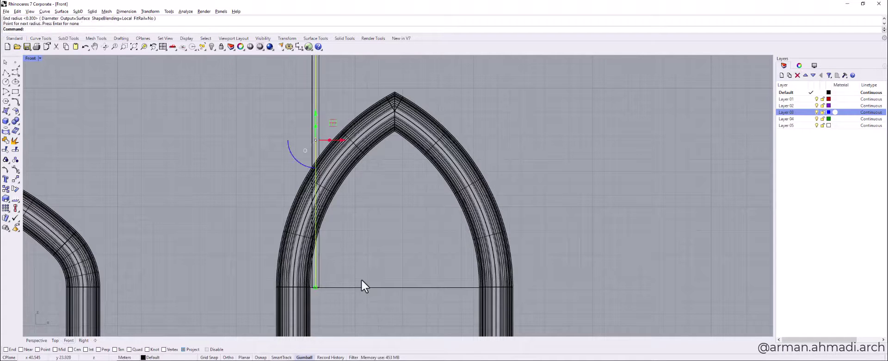
key(ctrl+z)
Create a flat-capped pipe along the vertical line with a 0.1 m radius at both ends
key(Return)
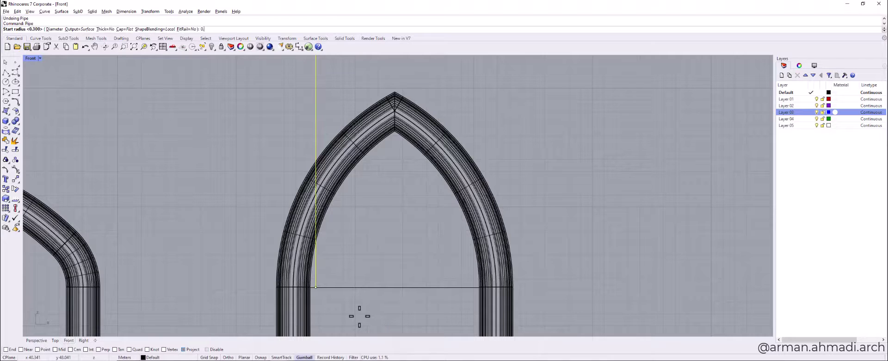
text(0.1)
key(Return)
key(Return)
key(Return)
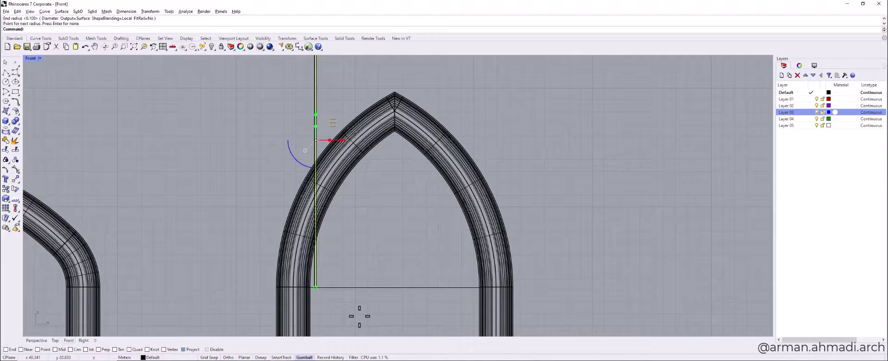
key(Escape)
Try to cap the ends of the vertical pipe
scroll(331, 94, up, 5)
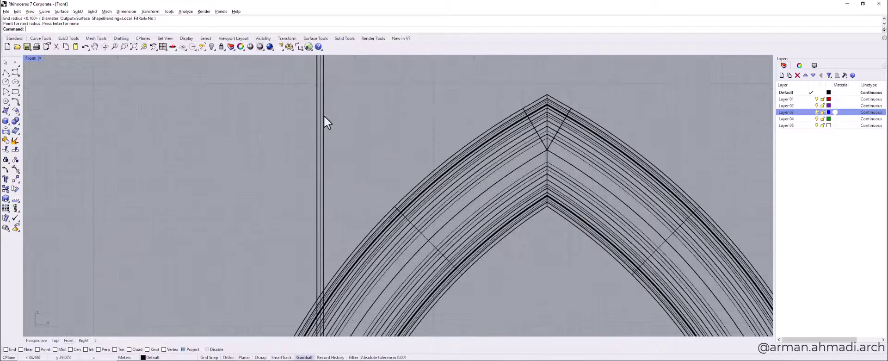
click(324, 116)
scroll(350, 120, down, 2)
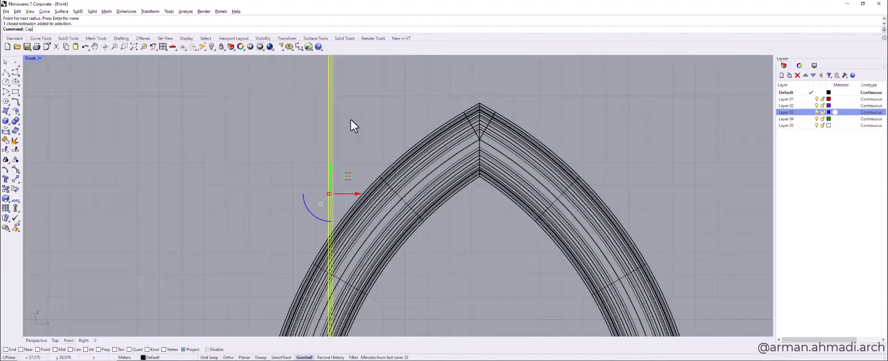
key(Return)
key(Escape)
Move the vertical pipe slightly sideways, toward the centre of the taller arch's opening
click(331, 138)
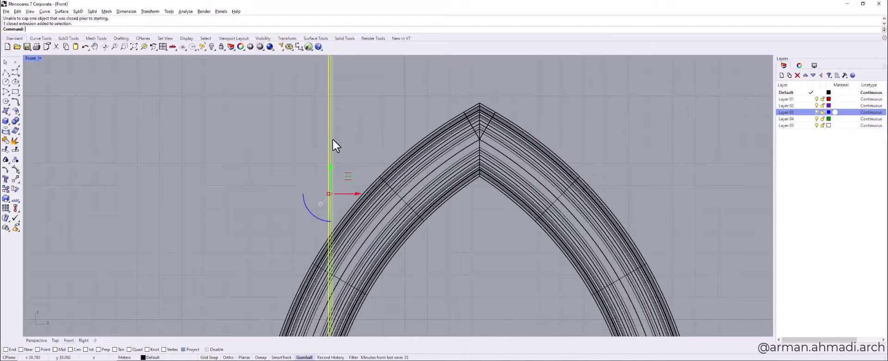
scroll(263, 175, down, 3)
mouse_move(320, 225)
right_down()
mouse_move(315, 215)
mouse_move(321, 238)
mouse_move(314, 232)
right_up()
scroll(314, 238, up, 2)
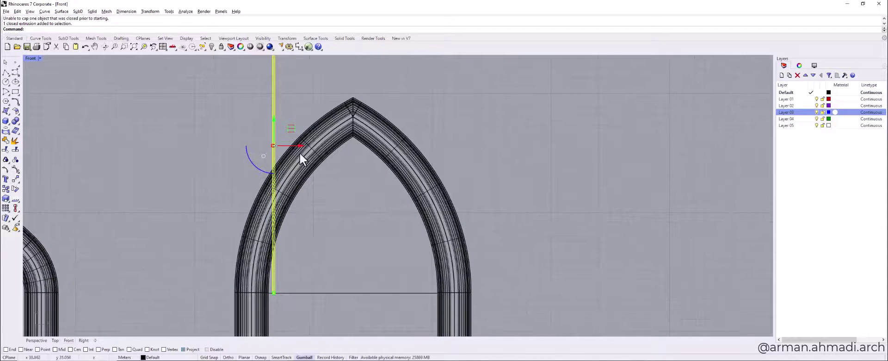
drag(299, 146, 303, 146)
click(224, 170)
scroll(294, 179, down, 6)
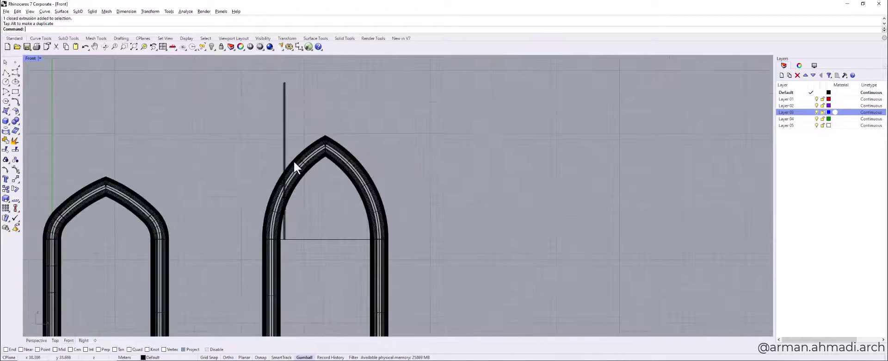
right_drag(289, 154, 291, 171)
scroll(290, 170, up, 10)
Array the vertical pipe into 10 items in the X direction across the arch opening, with about 1.32 m spacing
click(279, 177)
scroll(284, 181, down, 4)
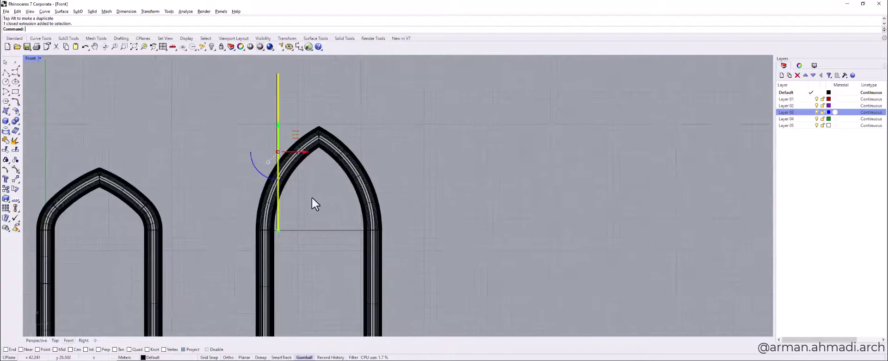
click(8, 211)
click(15, 211)
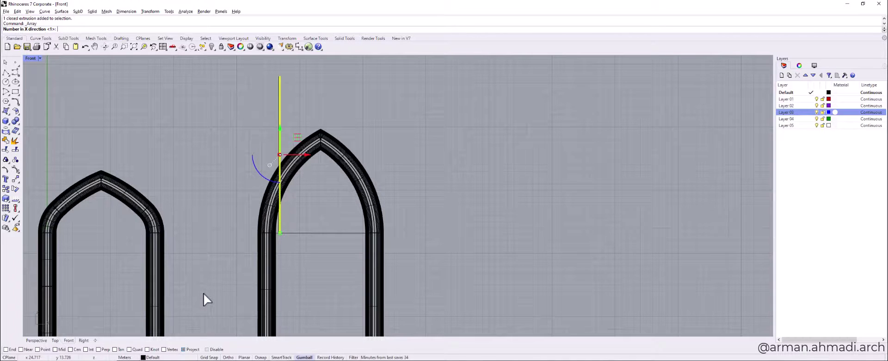
right_drag(245, 191, 276, 197)
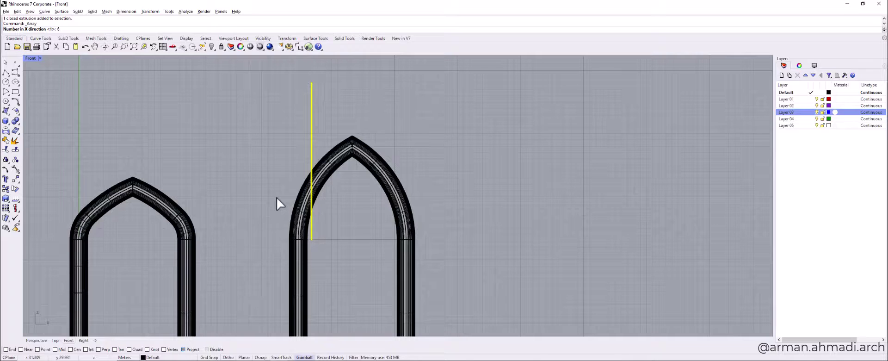
text(10)
key(Return)
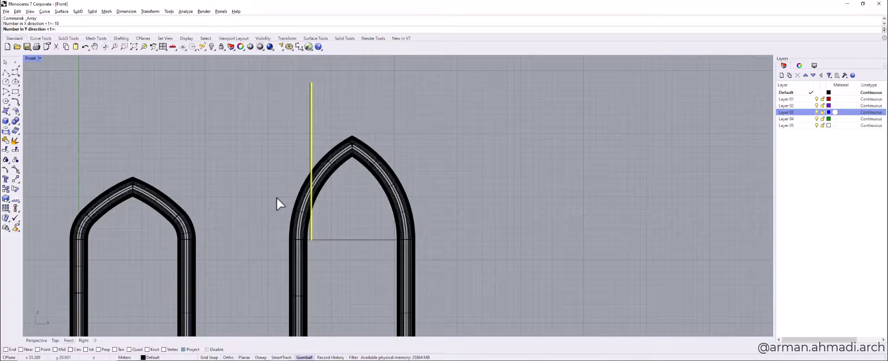
key(Return)
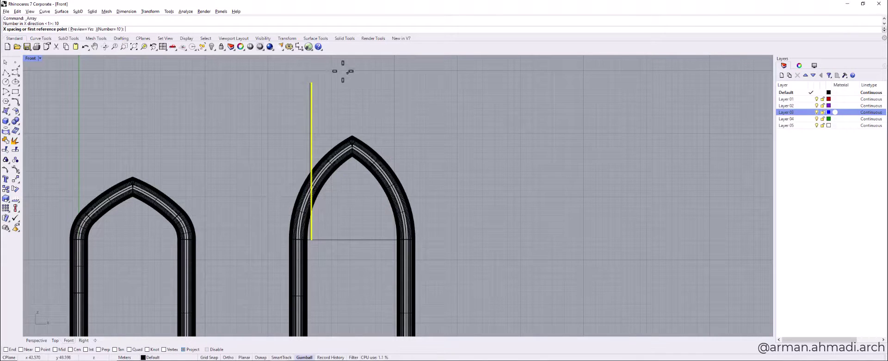
click(306, 70)
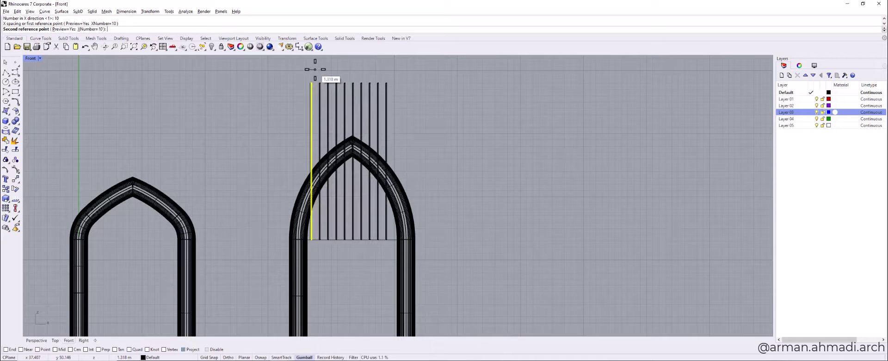
click(315, 69)
key(Return)
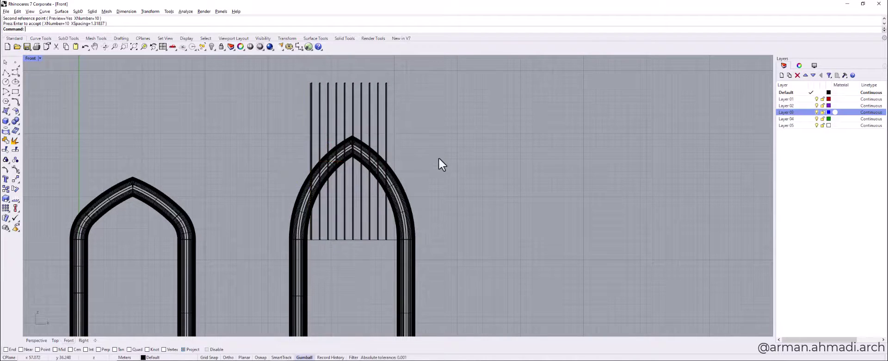
Select all ten vertical pipes above the arch and group them
scroll(439, 157, down, 2)
scroll(371, 168, up, 3)
scroll(371, 167, down, 1)
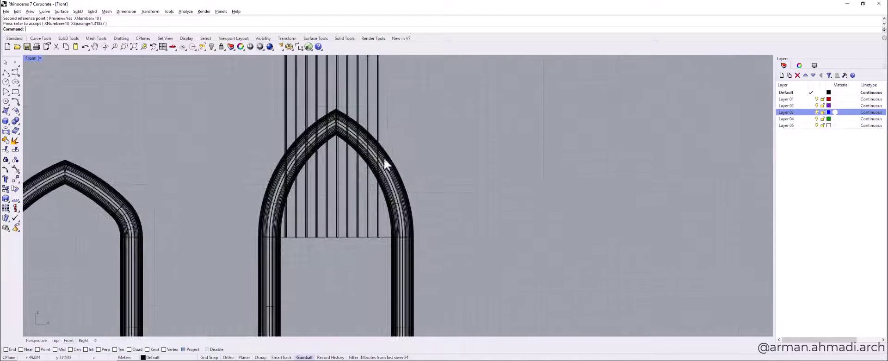
drag(337, 95, 287, 97)
scroll(291, 157, up, 3)
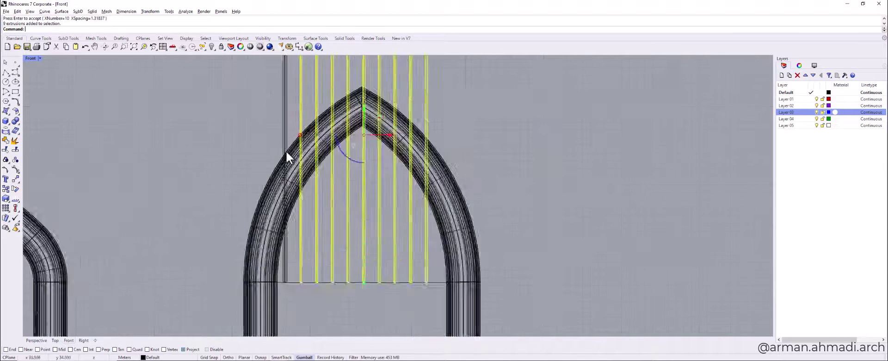
shift+click(286, 126)
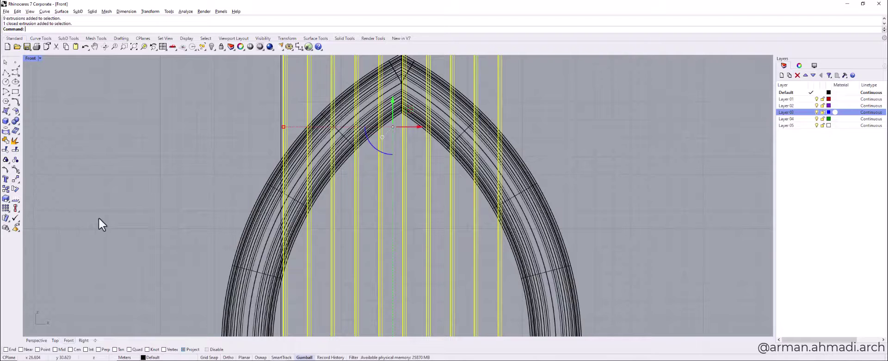
key(ctrl+g)
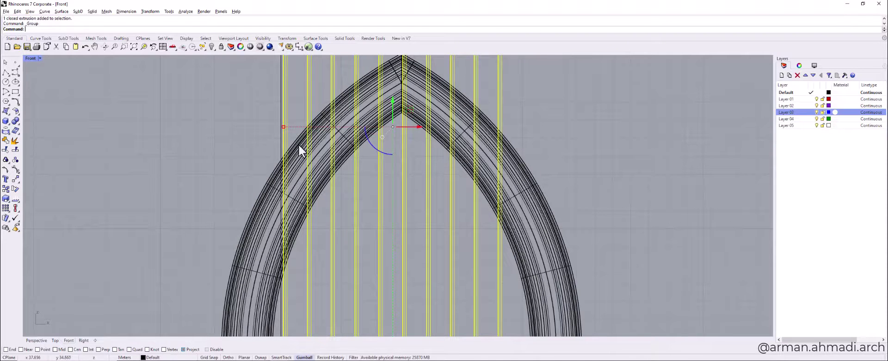
Shift the grouped bars slightly sideways to centre them within the taller arch's opening
shift+click(298, 139)
scroll(378, 162, down, 5)
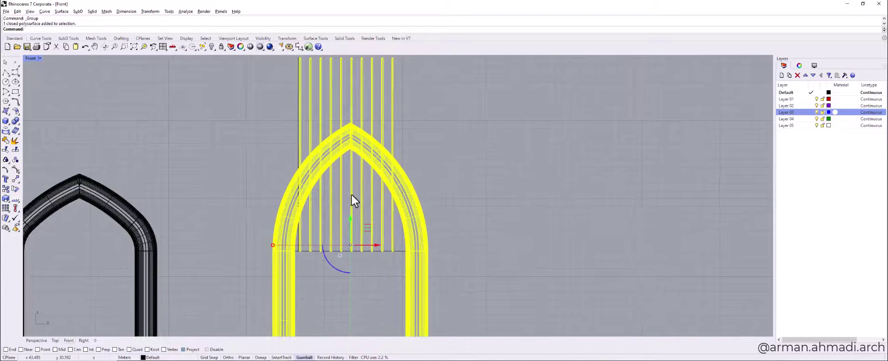
click(483, 143)
scroll(462, 138, down, 1)
click(382, 126)
scroll(383, 138, up, 5)
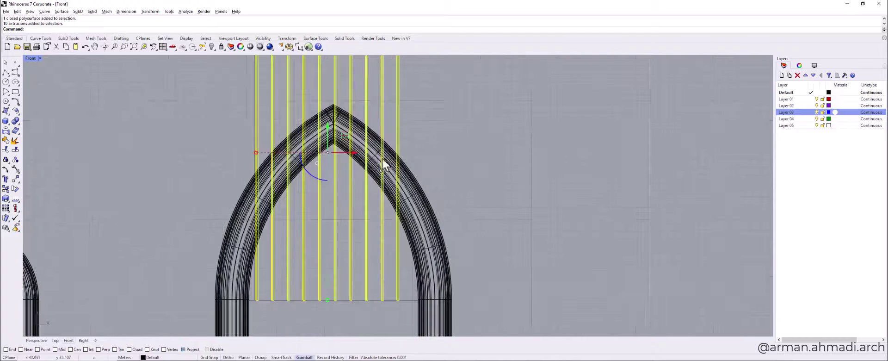
mouse_move(357, 155)
mouse_down()
mouse_move(367, 164)
mouse_move(363, 158)
mouse_up()
key(Escape)
scroll(435, 189, down, 2)
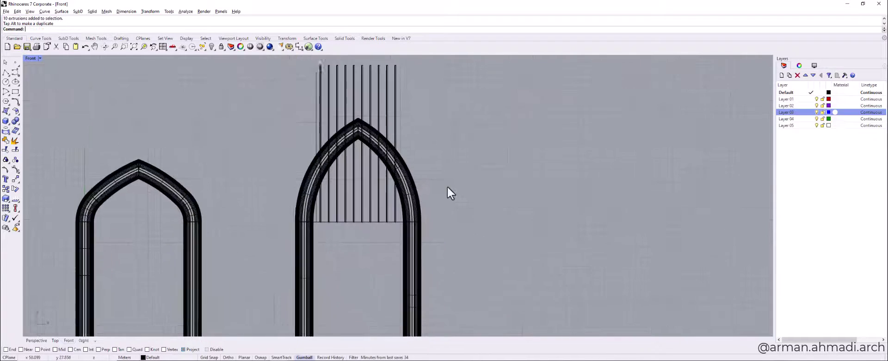
Trim away the parts of the grouped bars above the taller arch in the perspective view, using arch and bars as cutting objects
scroll(432, 203, down, 3)
scroll(394, 170, up, 4)
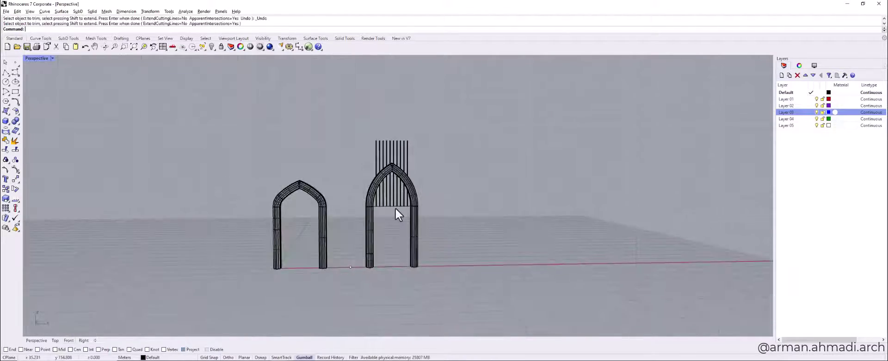
scroll(395, 199, up, 5)
right_drag(396, 195, 368, 198)
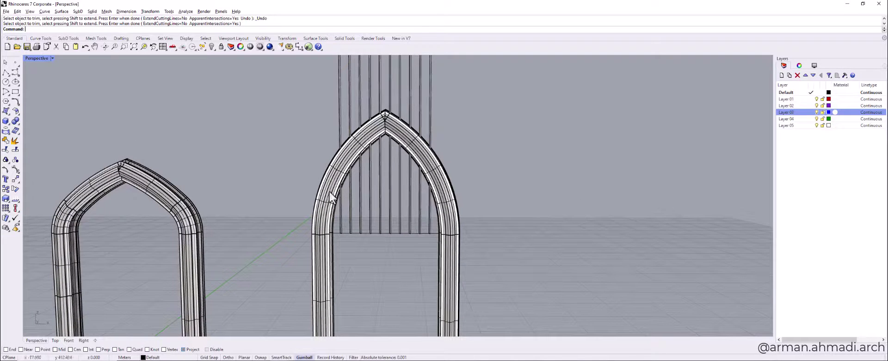
scroll(382, 199, down, 6)
right_drag(372, 203, 401, 202)
scroll(392, 168, up, 6)
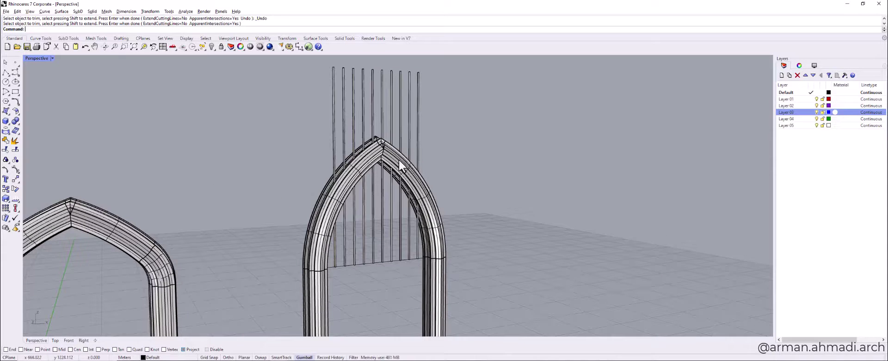
click(398, 172)
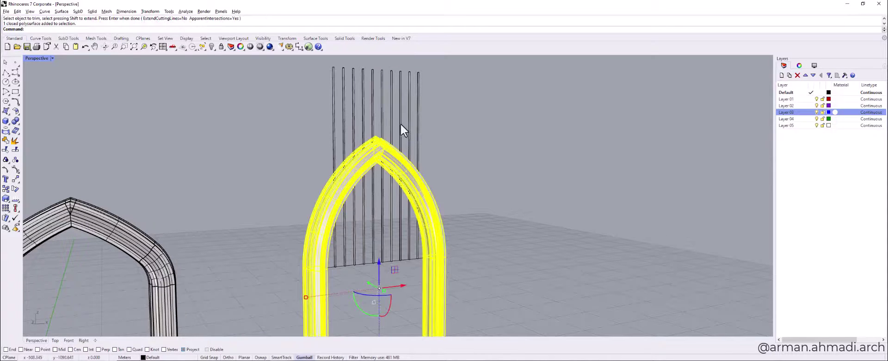
shift+click(400, 123)
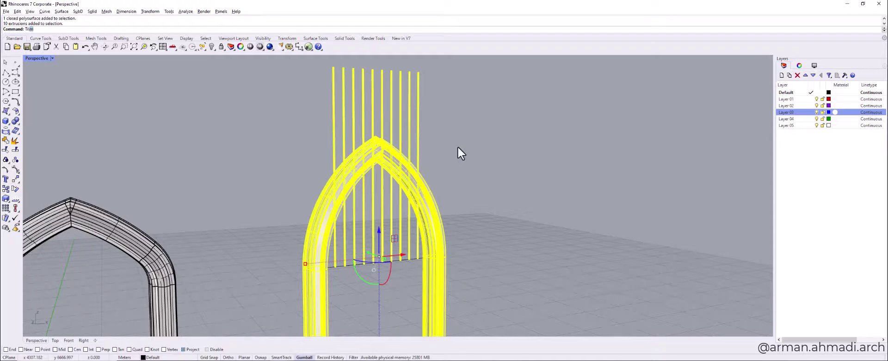
key(Return)
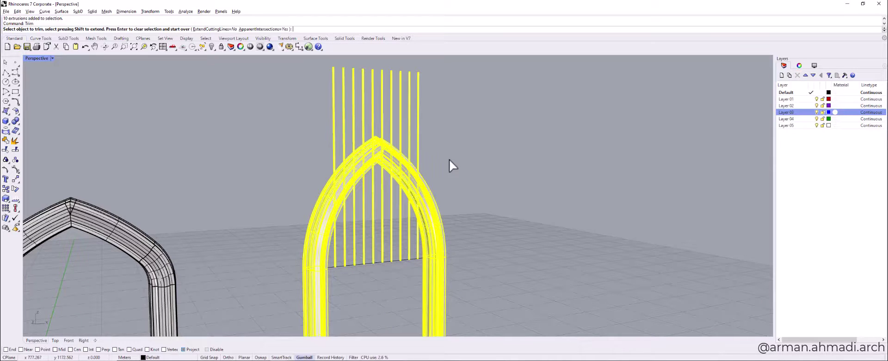
right_drag(449, 159, 414, 174)
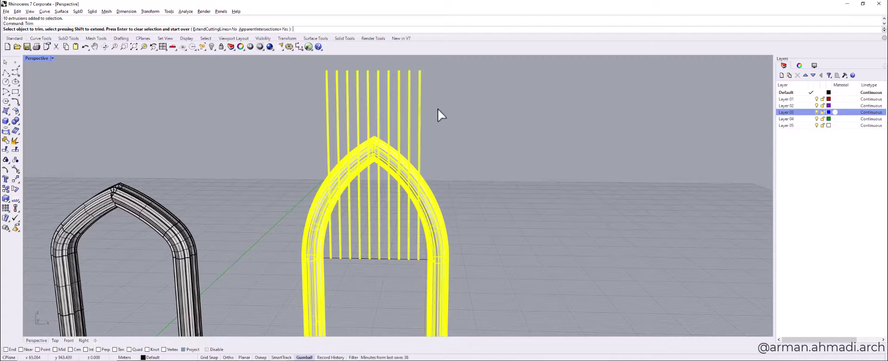
drag(438, 110, 287, 137)
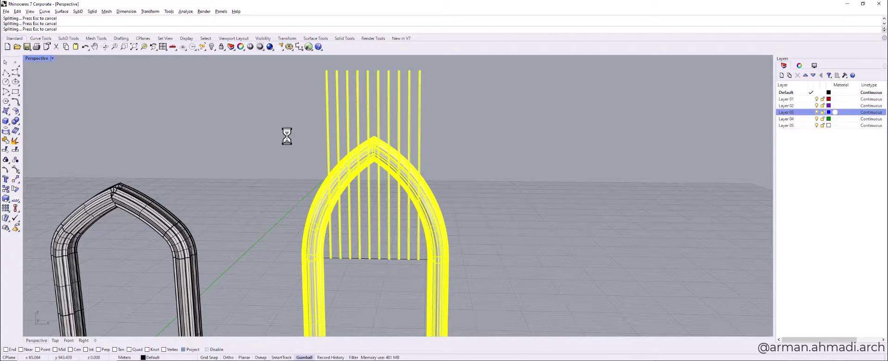
scroll(370, 139, down, 4)
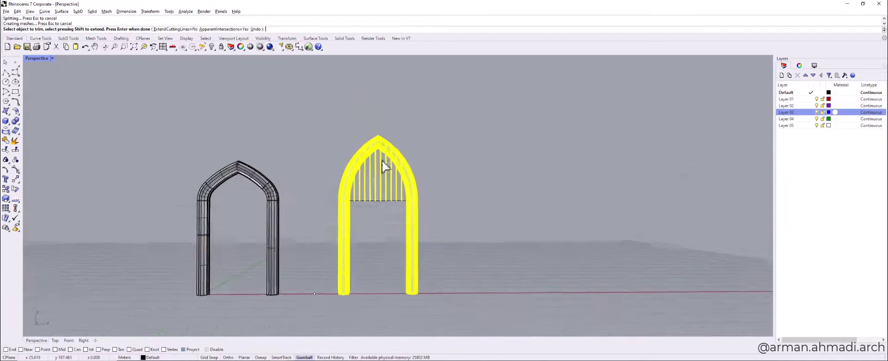
right_drag(383, 166, 395, 185)
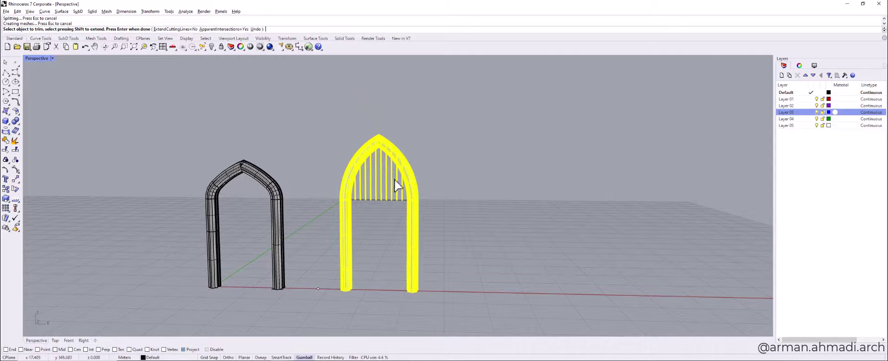
right_click(322, 182)
click(321, 181)
scroll(348, 180, down, 4)
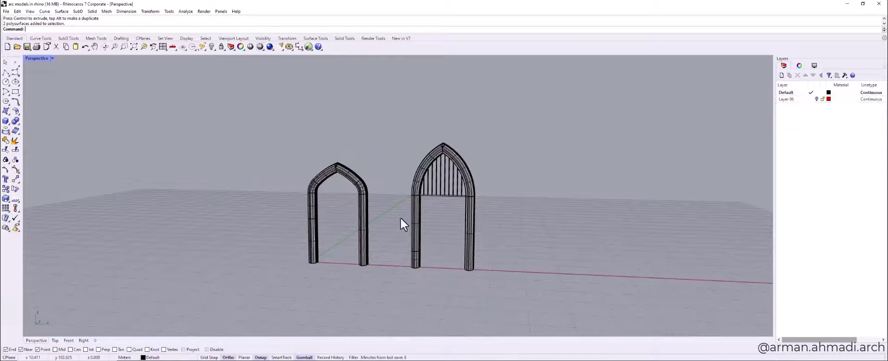
right_drag(401, 217, 543, 230)
scroll(443, 168, up, 6)
scroll(442, 167, down, 6)
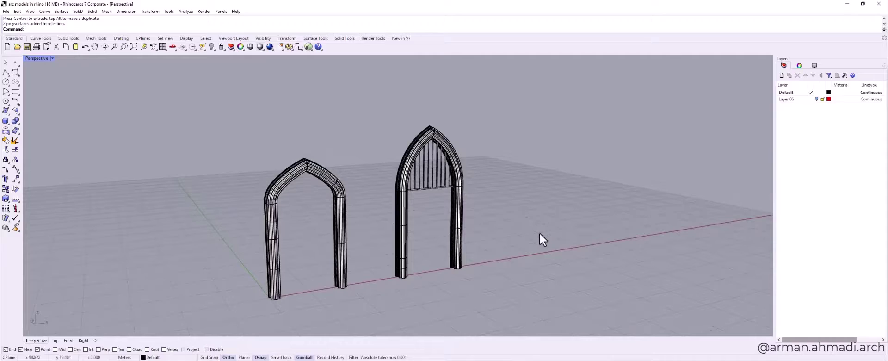